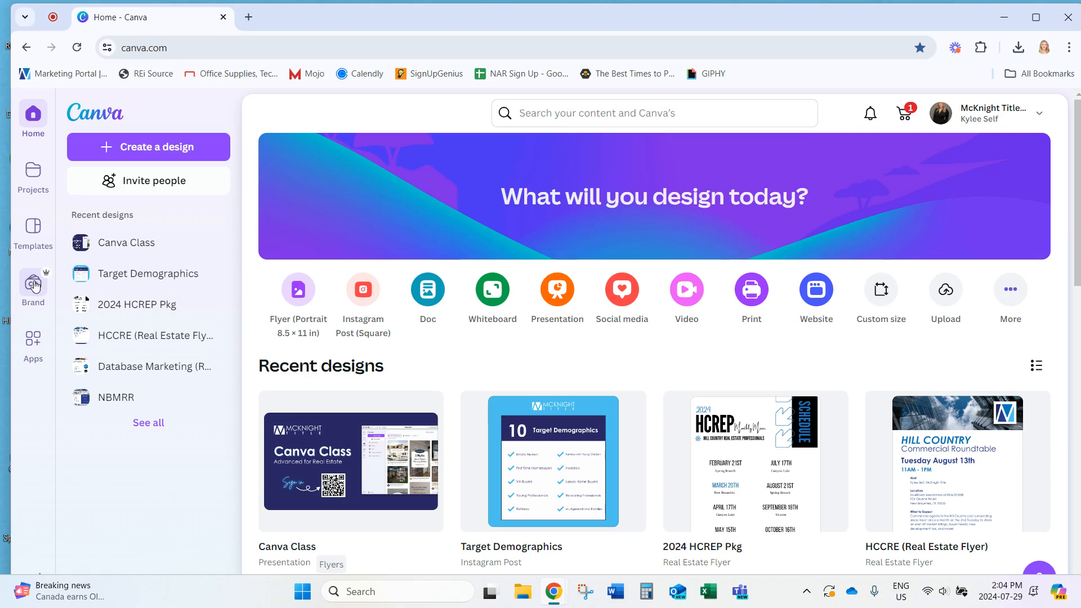
Open the Brand Kits page listing the McKnight Title and realtor kits
left_click(34, 285)
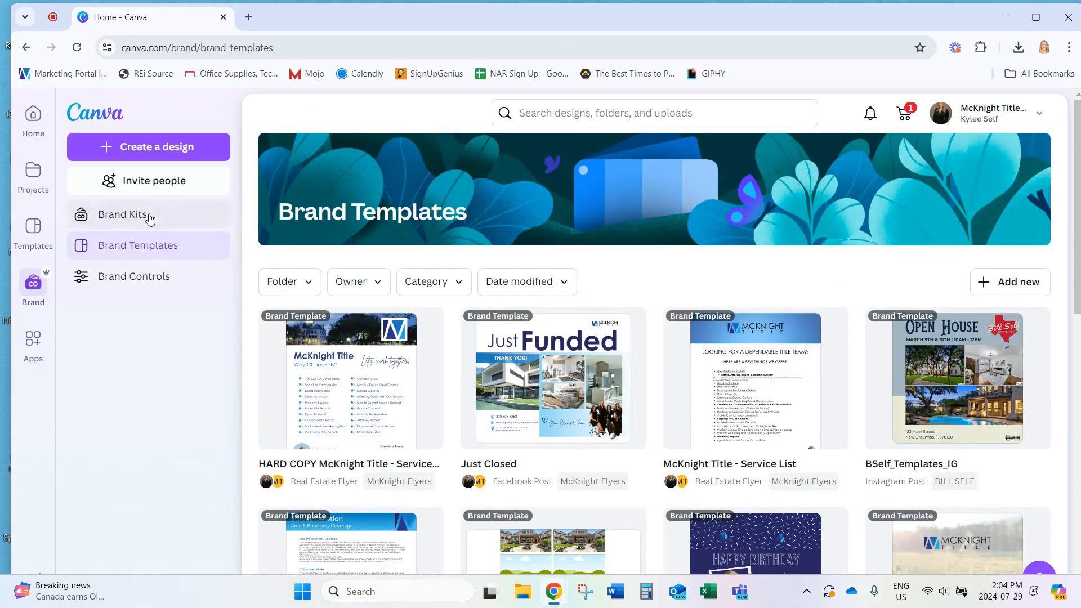
left_click(121, 221)
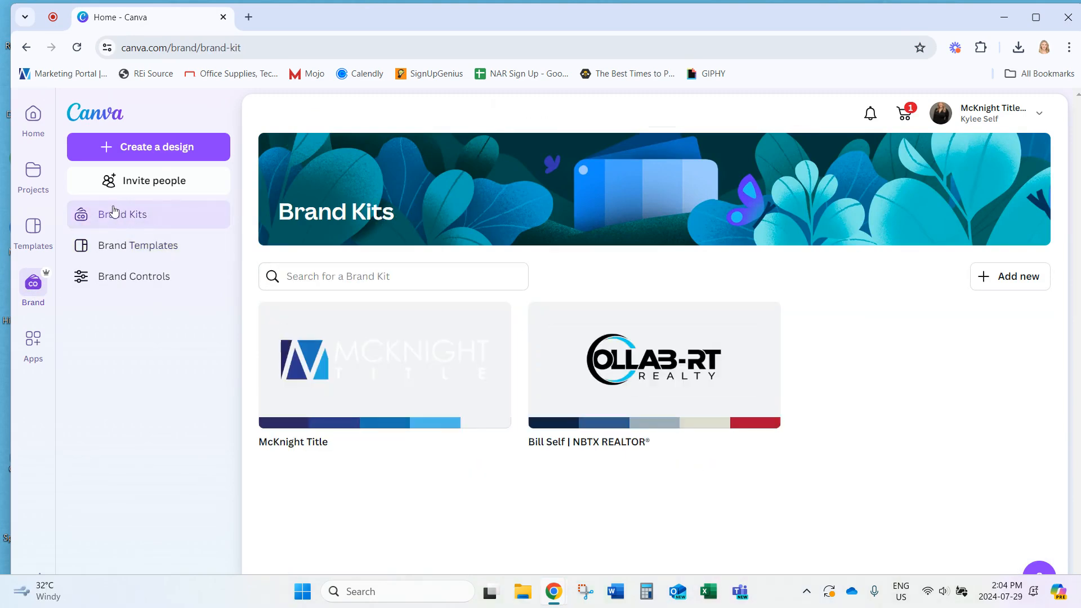
Create a new brand kit named 'Example' and scroll through its empty page
left_click(1012, 279)
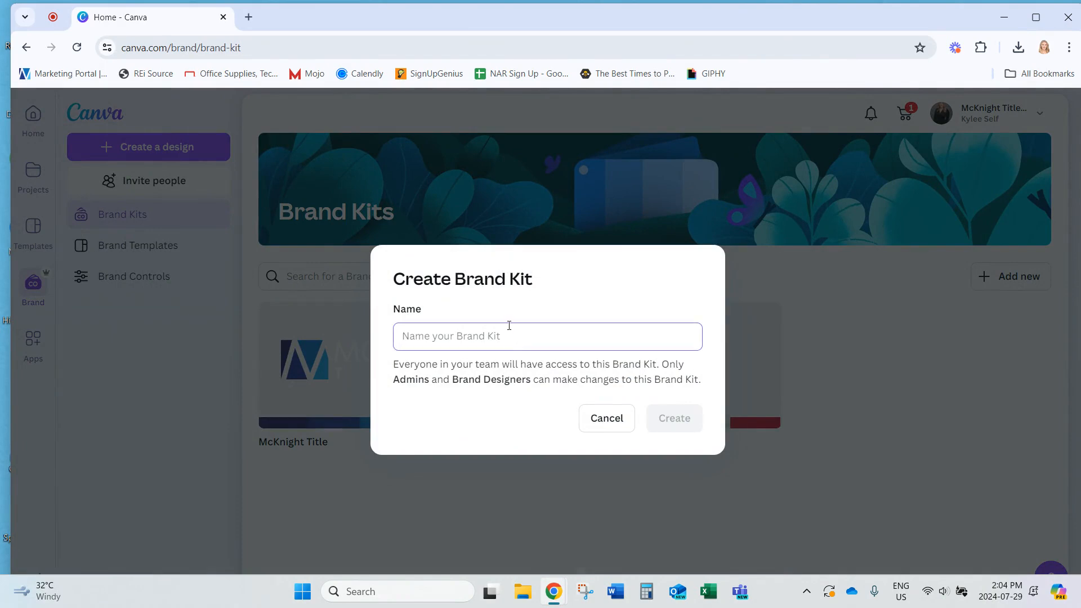
type("Example")
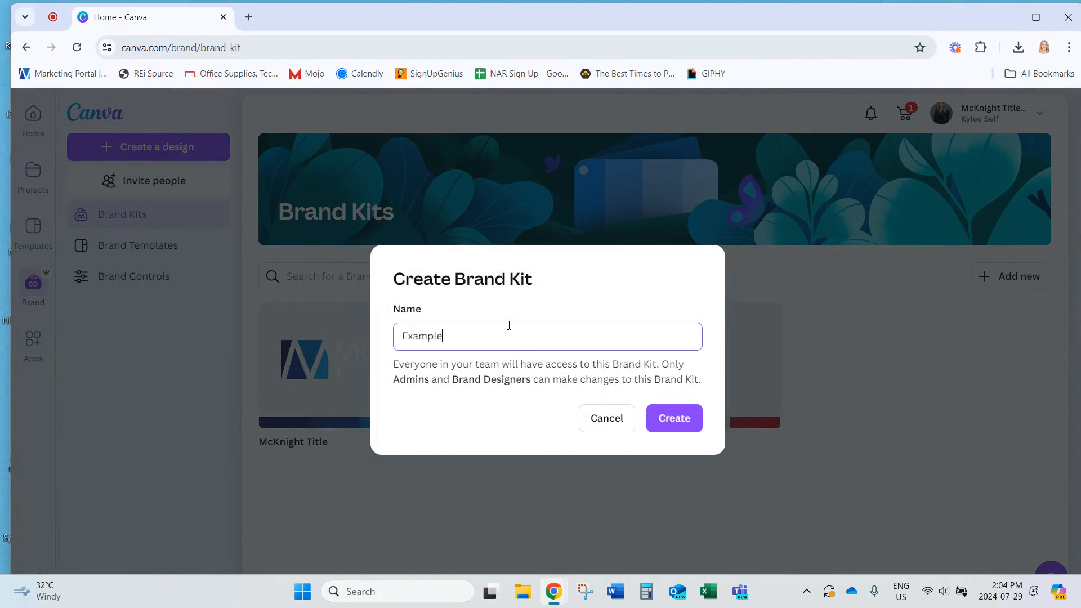
left_click(687, 421)
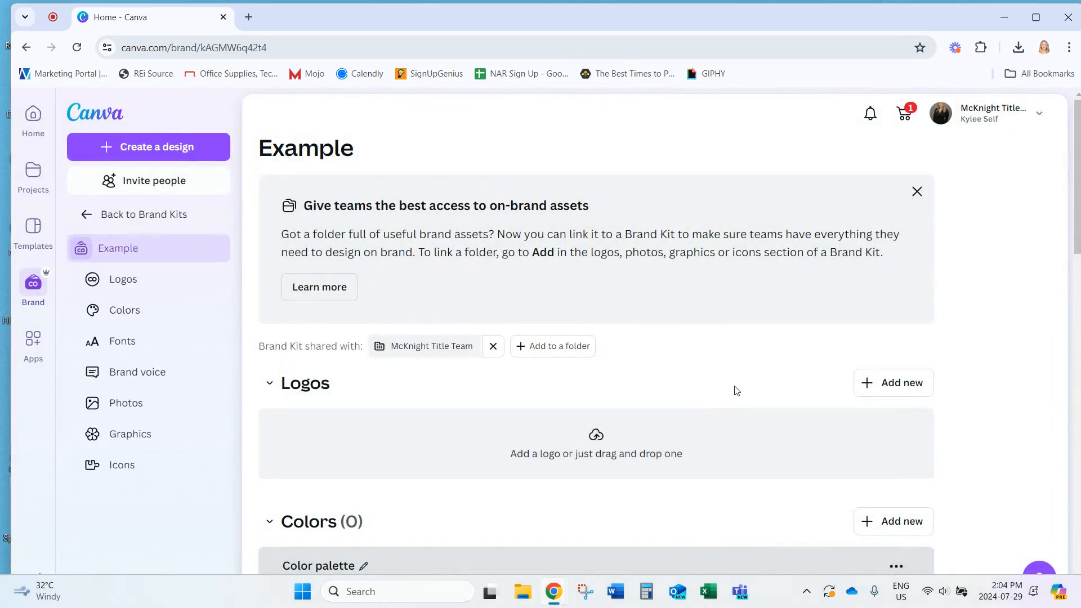
scroll(736, 390, "down", 1)
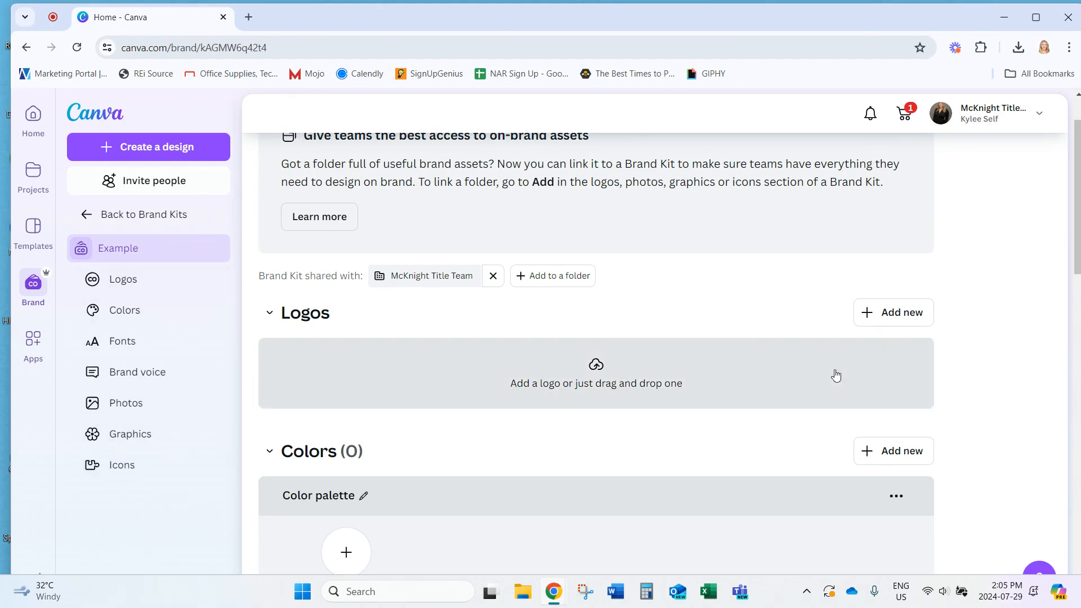
Upload McKnight-Logo-Color from Pictures > McKnight as a kit logo
left_click(900, 313)
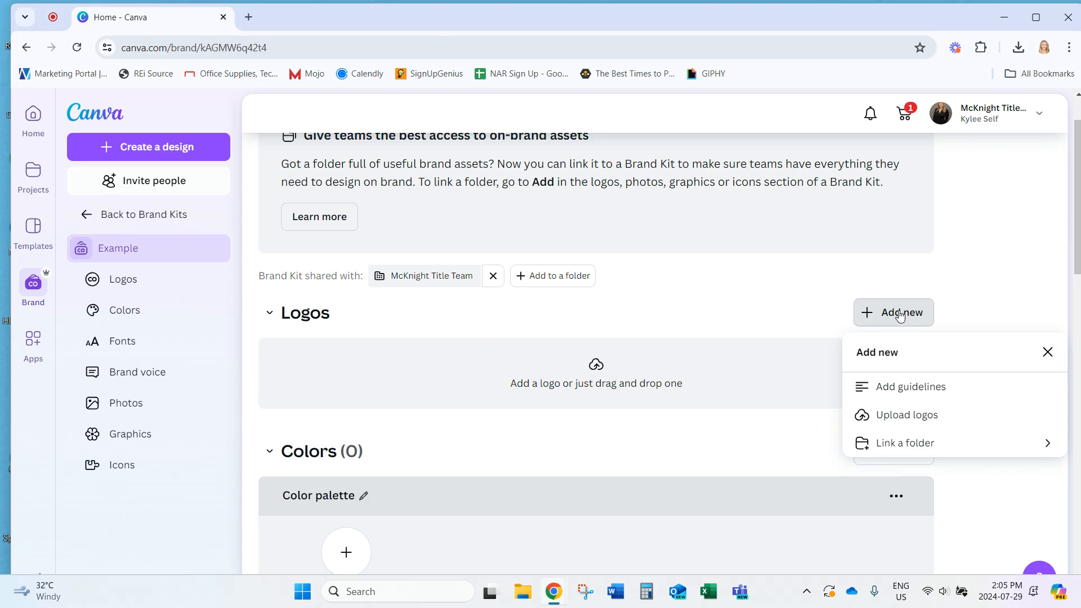
left_click(933, 417)
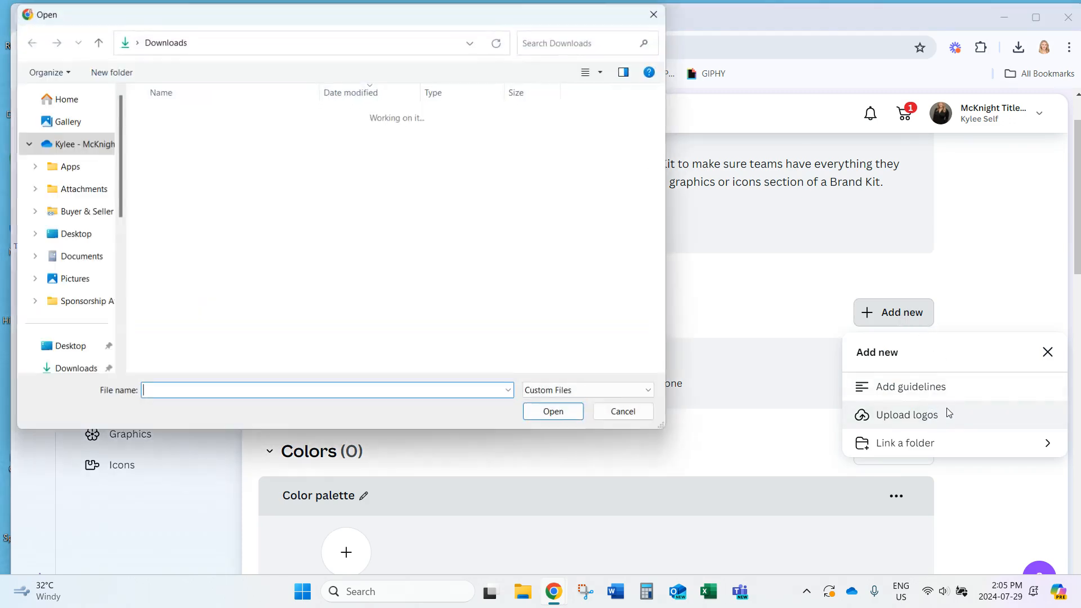
left_click(70, 281)
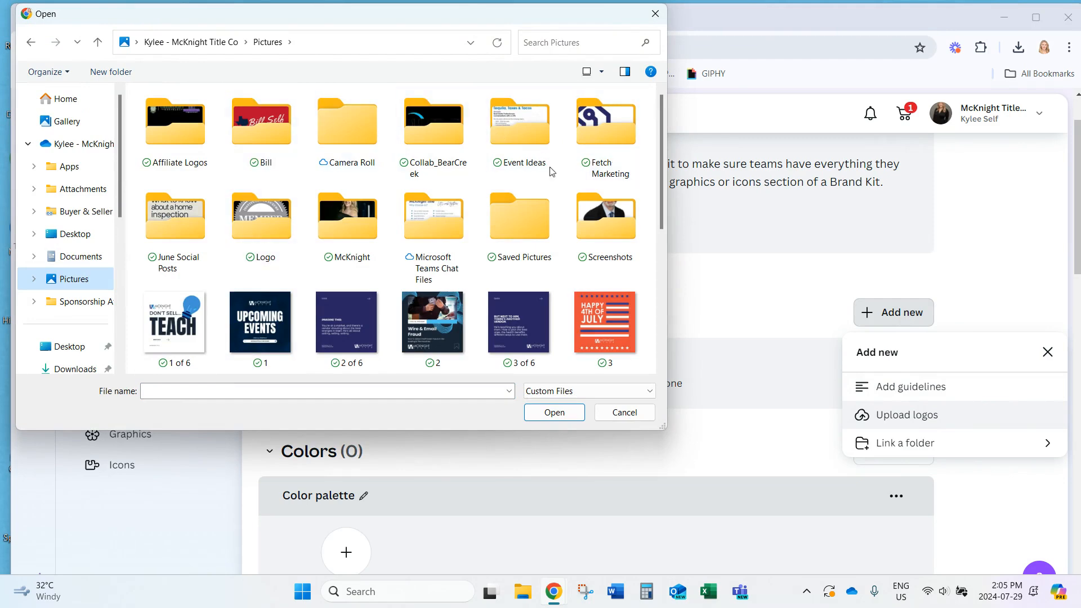
double_click(349, 224)
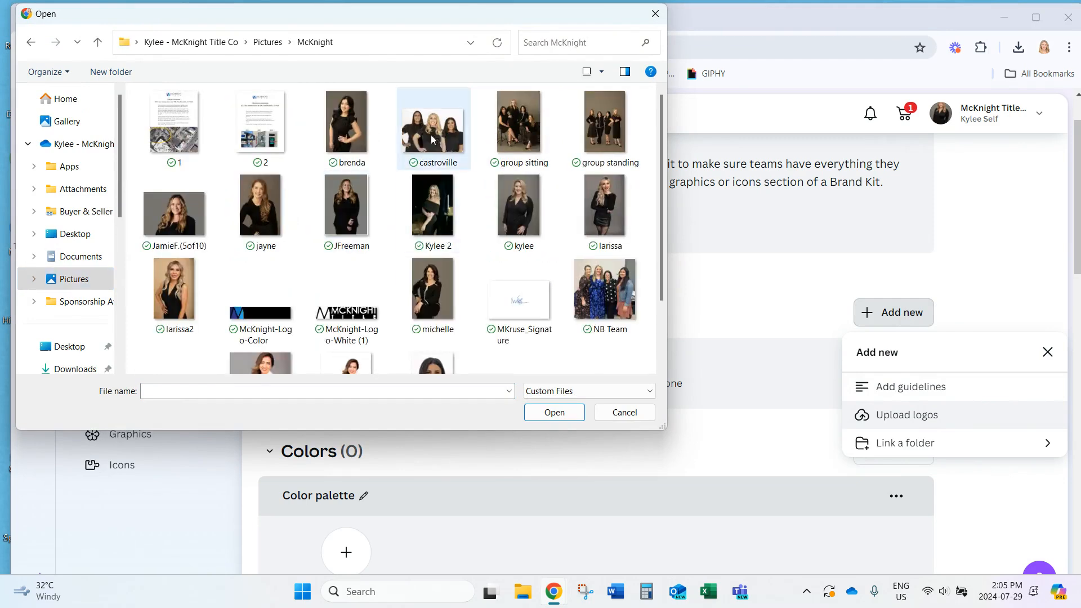
scroll(431, 141, "down", 1)
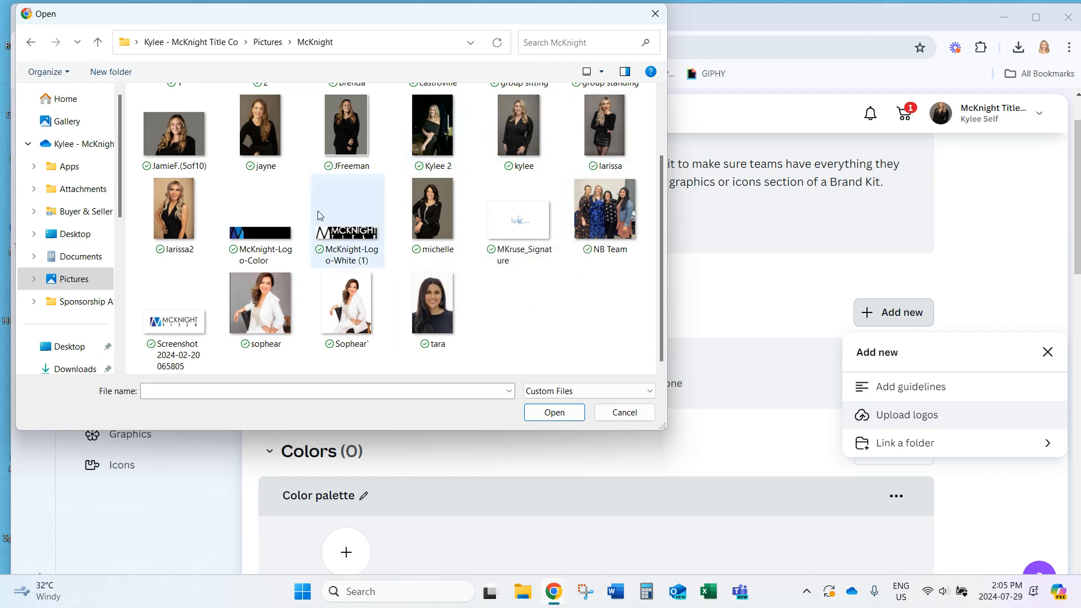
left_click(284, 225)
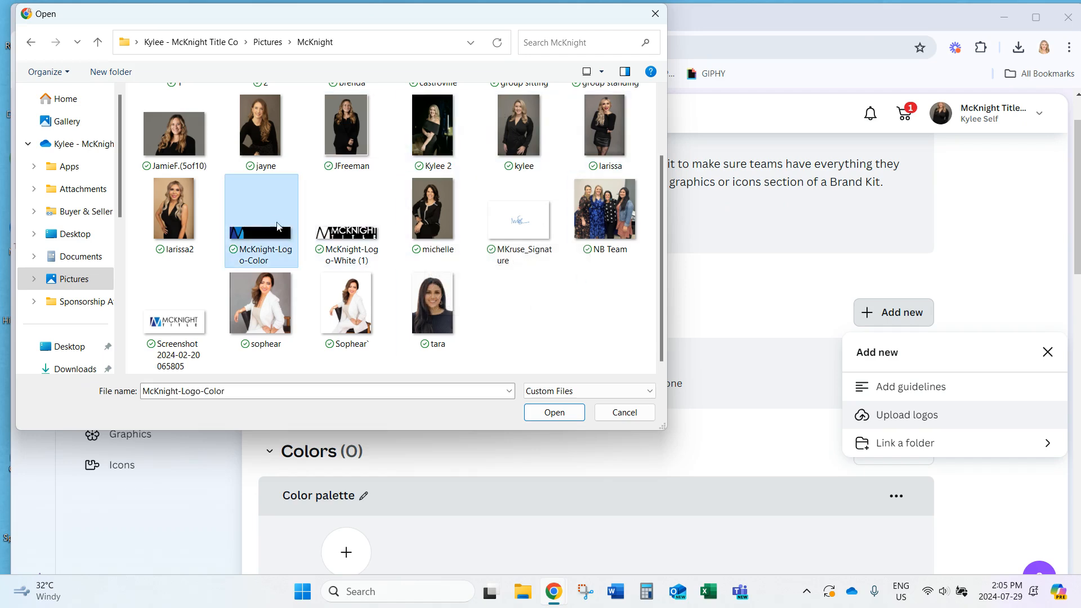
left_click(583, 420)
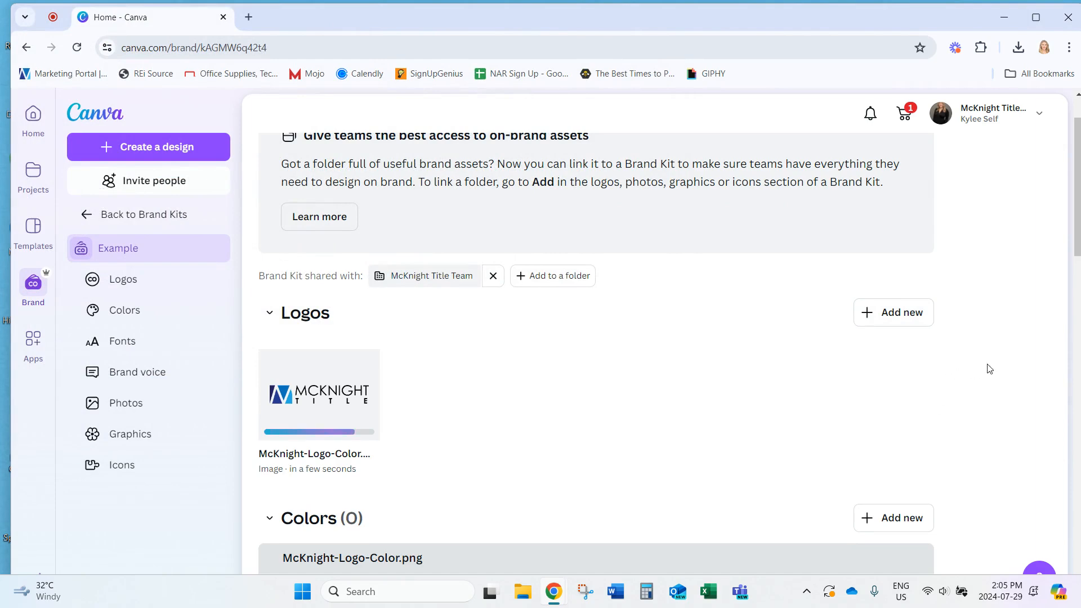
Upload McKnight-Logo-White (1) as a second kit logo
left_click(911, 314)
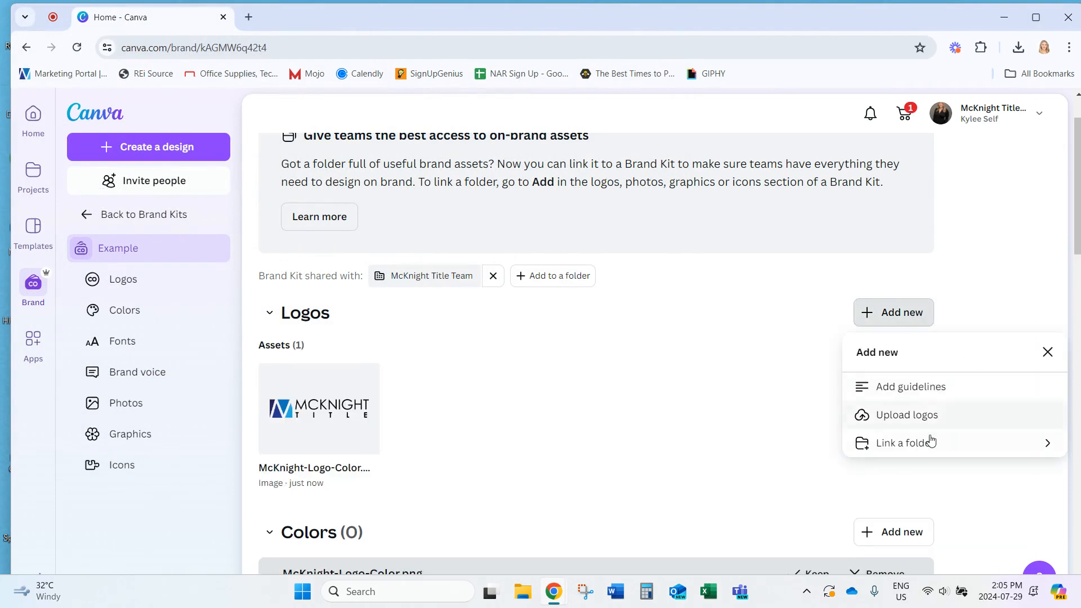
left_click(942, 414)
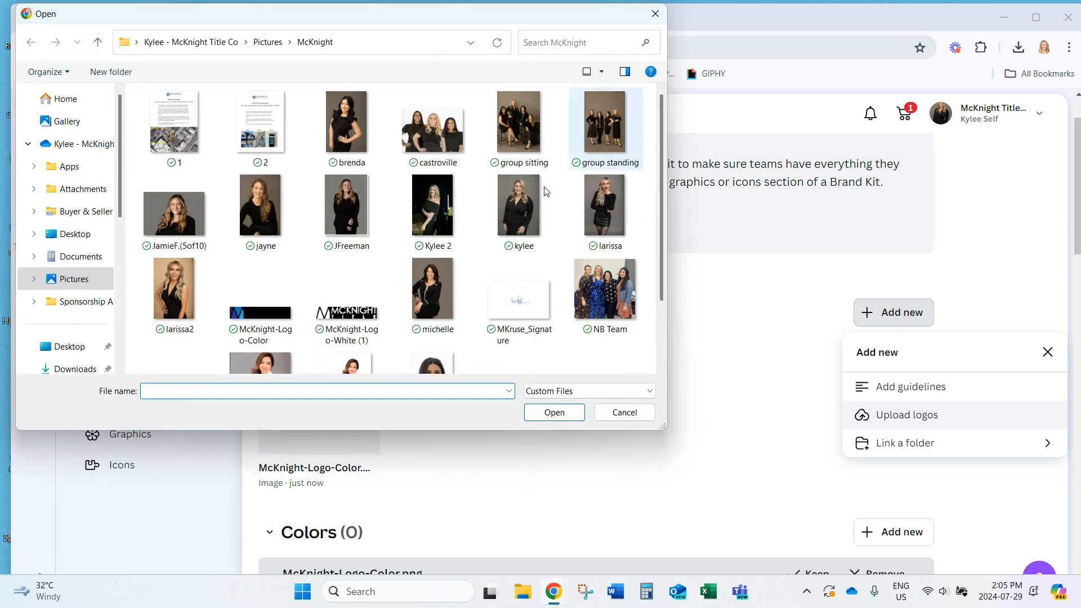
left_click(360, 292)
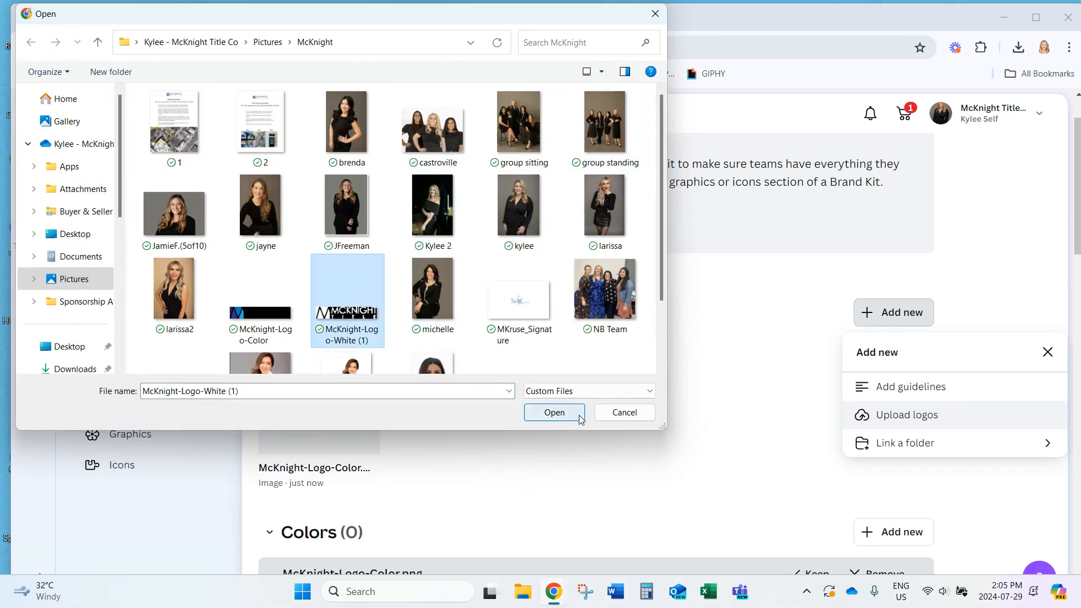
left_click(554, 412)
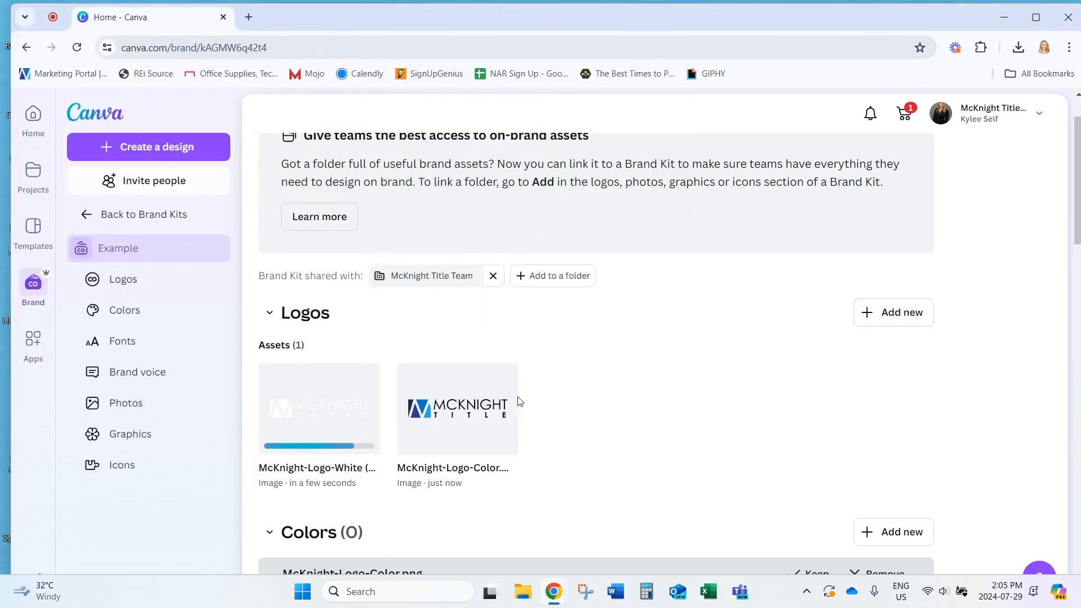
scroll(653, 444, "down", 4)
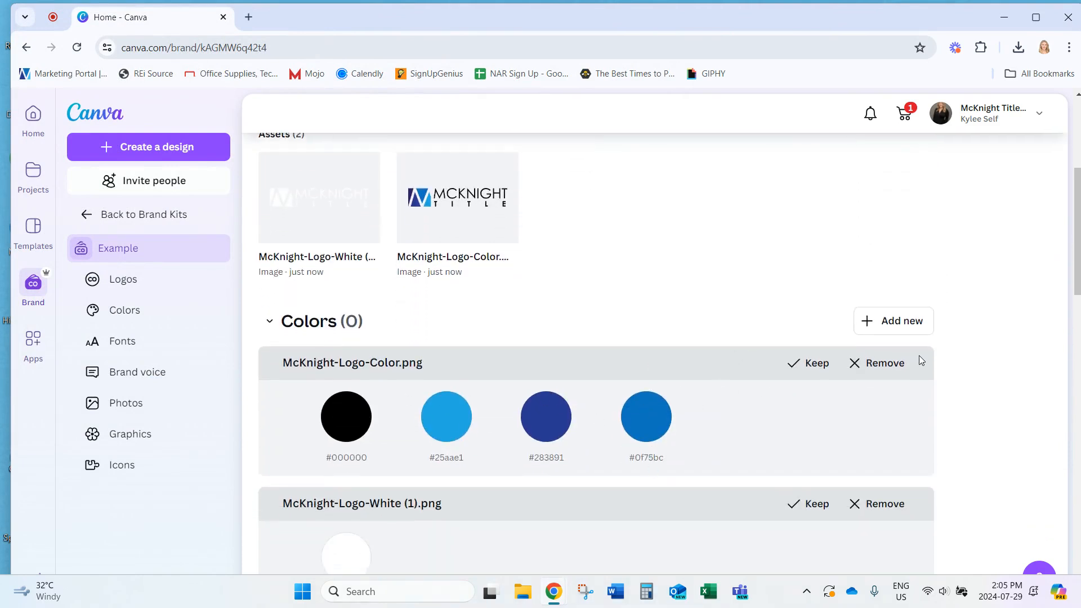
Remove the colours suggested from the McKnight-Logo-Color logo
left_click(885, 363)
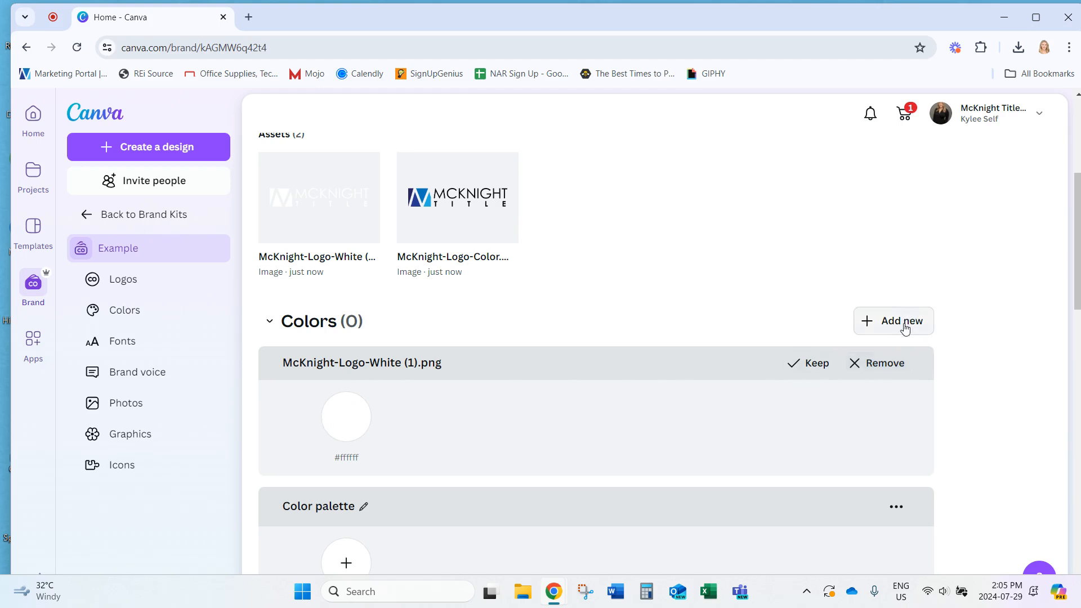
scroll(580, 333, "up", 3)
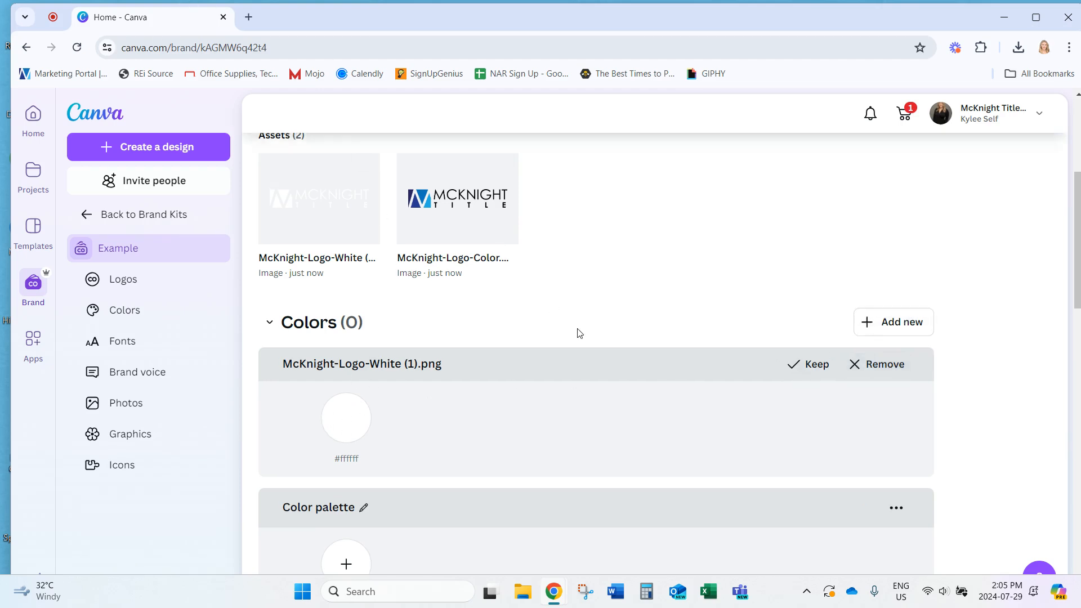
scroll(634, 338, "up", 3)
scroll(638, 345, "down", 5)
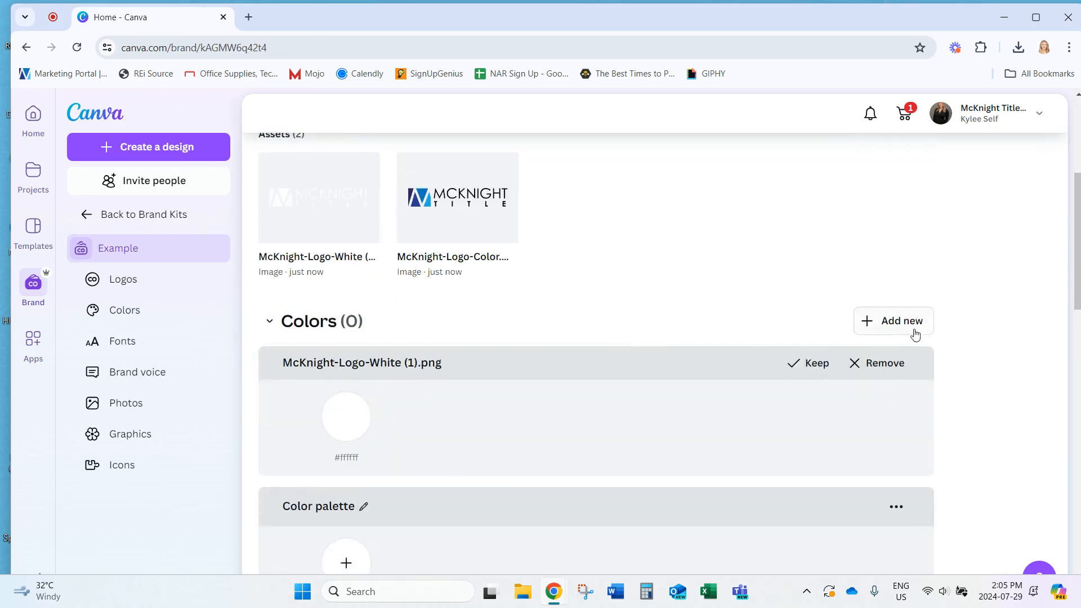
Search palettes for 'Blue' and add the Blue Charmers palette to the kit
left_click(884, 325)
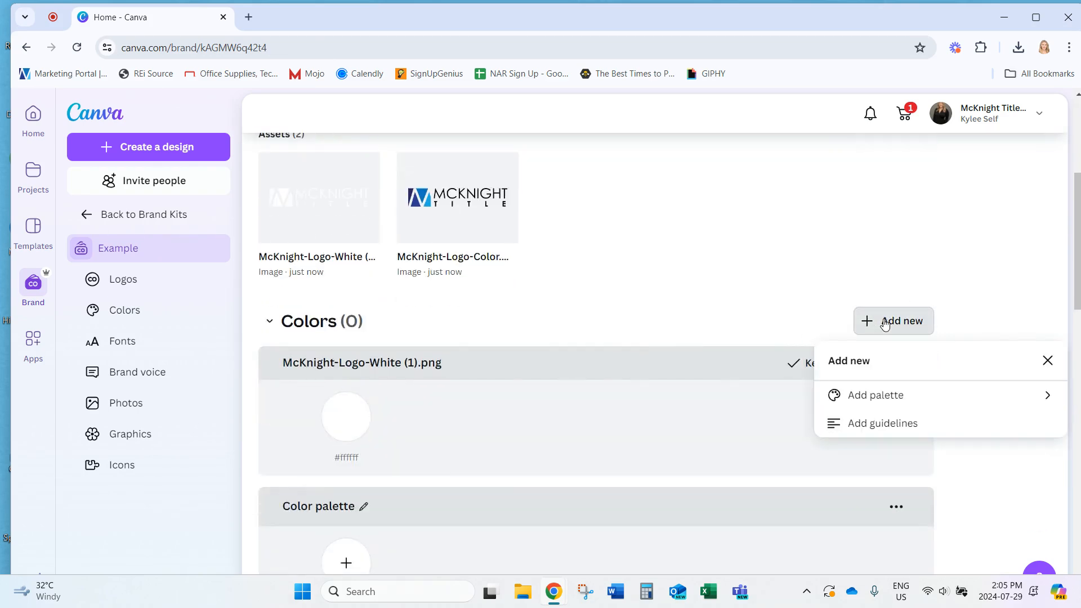
left_click(865, 397)
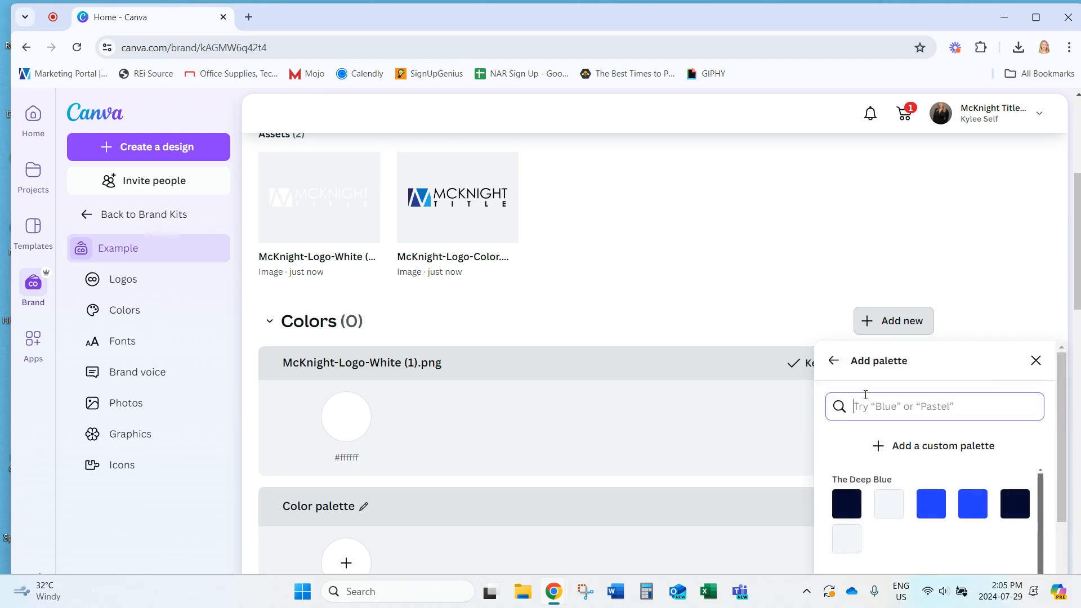
scroll(984, 449, "down", 5)
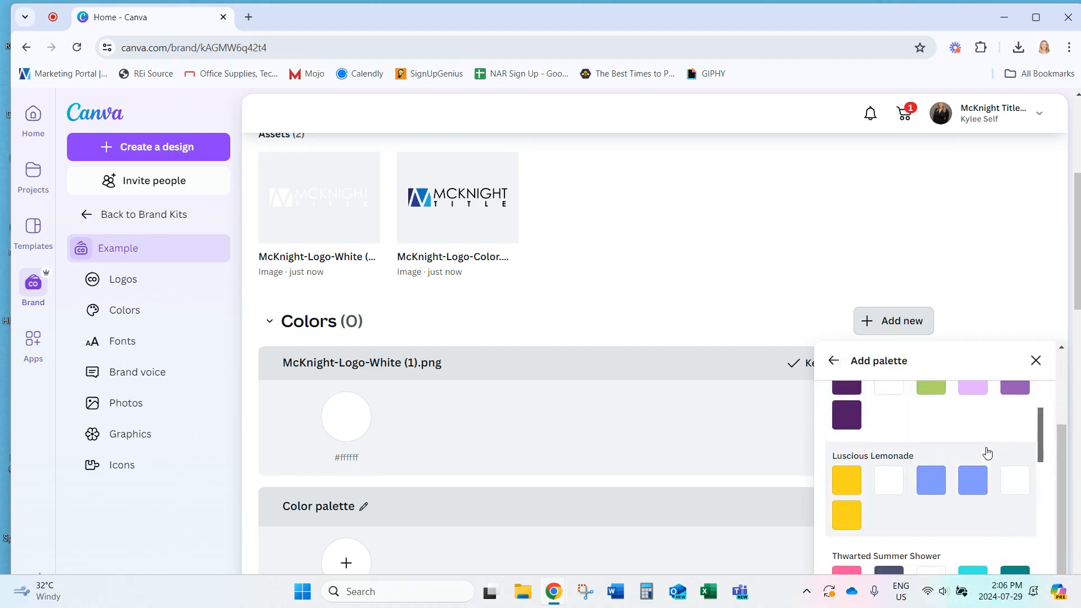
scroll(981, 463, "up", 3)
scroll(982, 465, "up", 3)
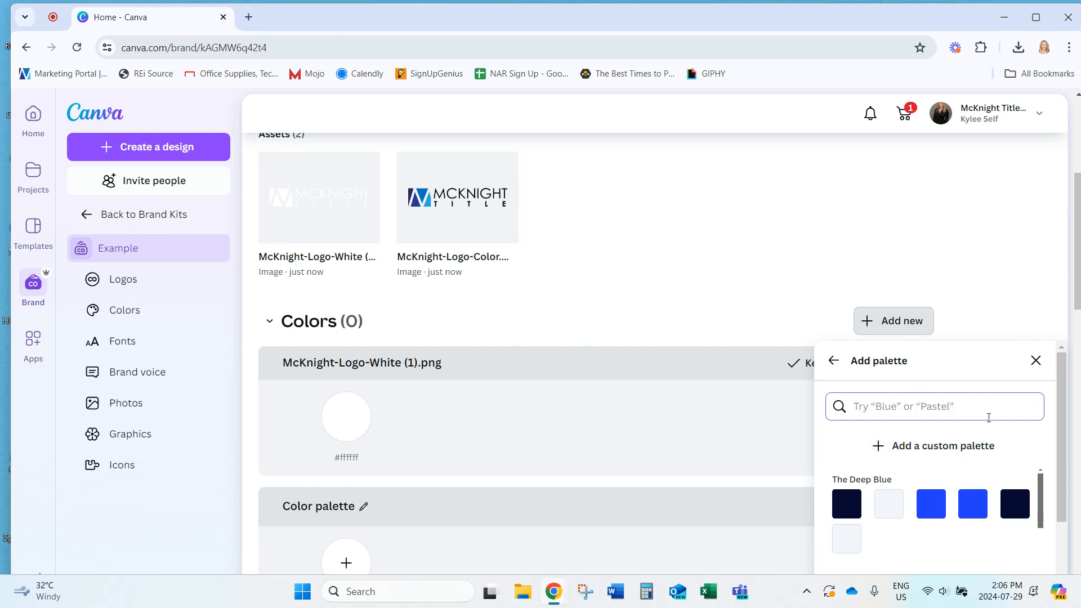
type("Blue")
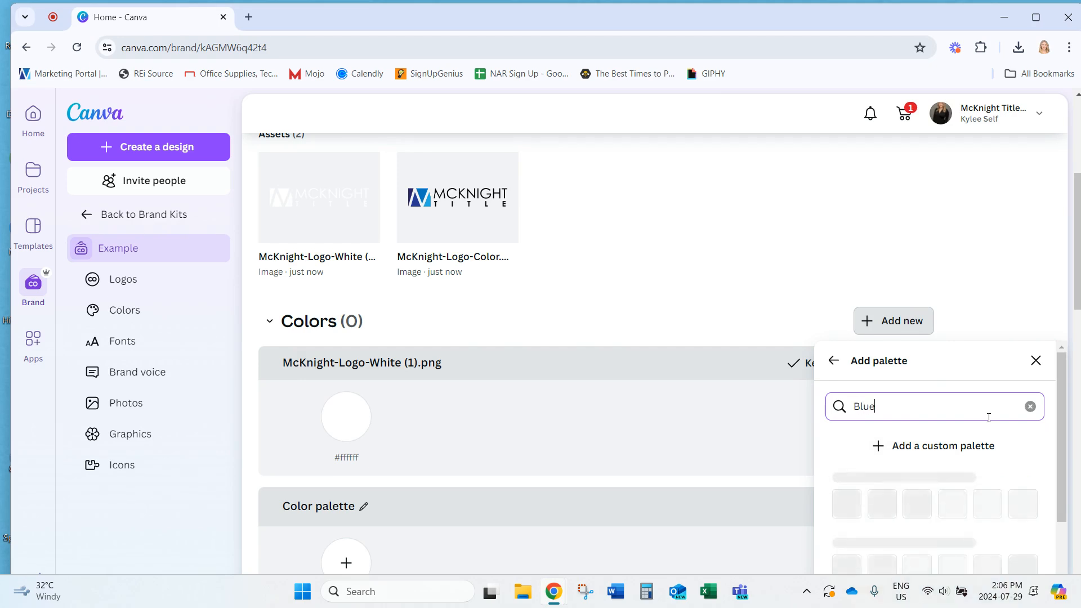
scroll(988, 493, "down", 2)
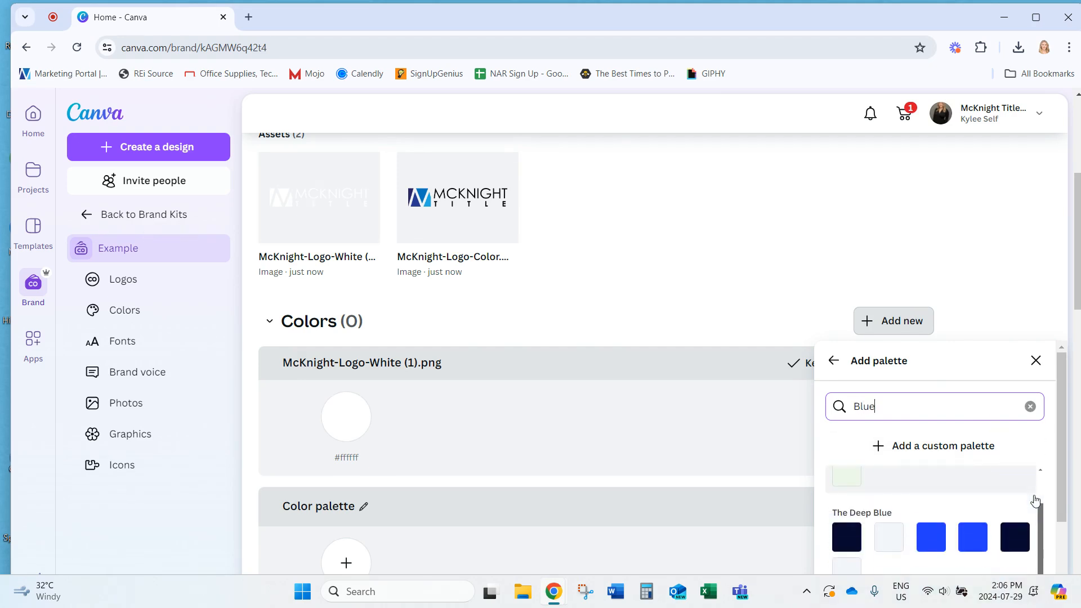
scroll(989, 498, "up", 1)
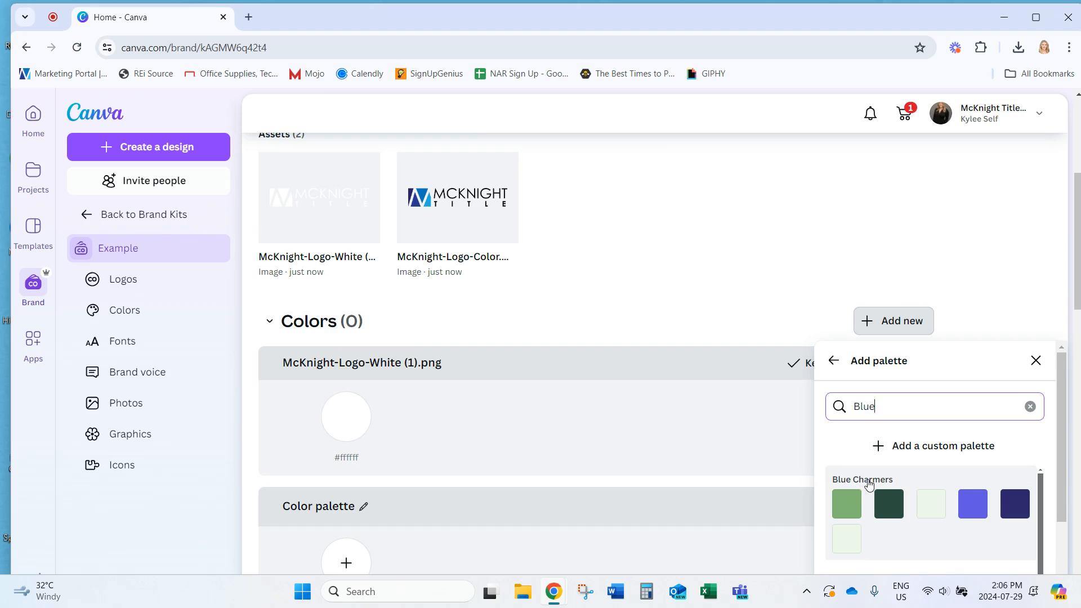
left_click(869, 486)
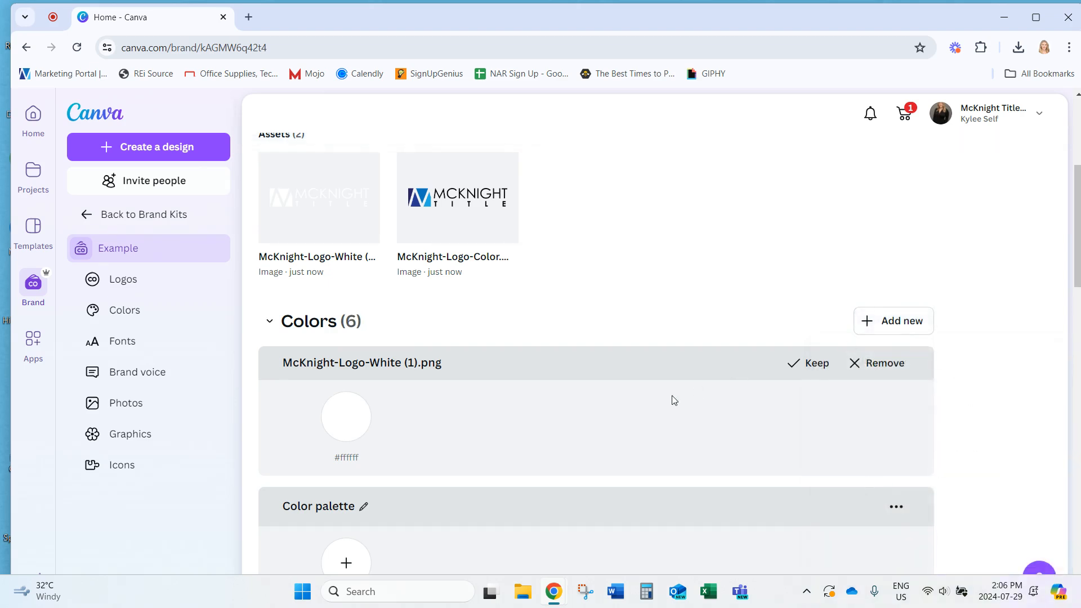
Remove the colour group suggested from the white logo
left_click(876, 364)
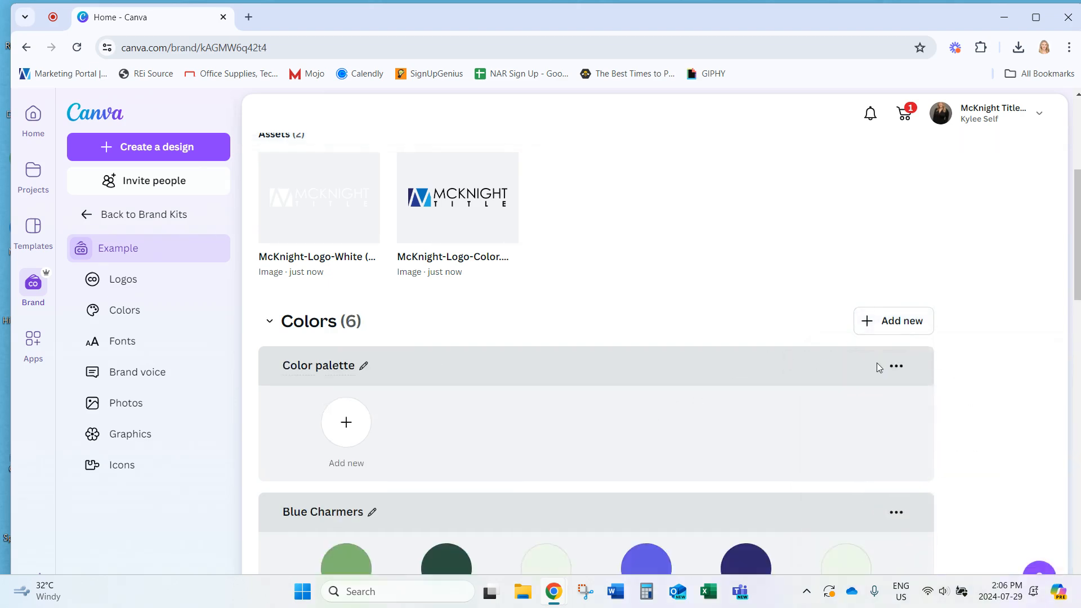
scroll(676, 426, "down", 1)
scroll(677, 426, "down", 1)
Delete the empty default Color palette, confirming the deletion
left_click(896, 225)
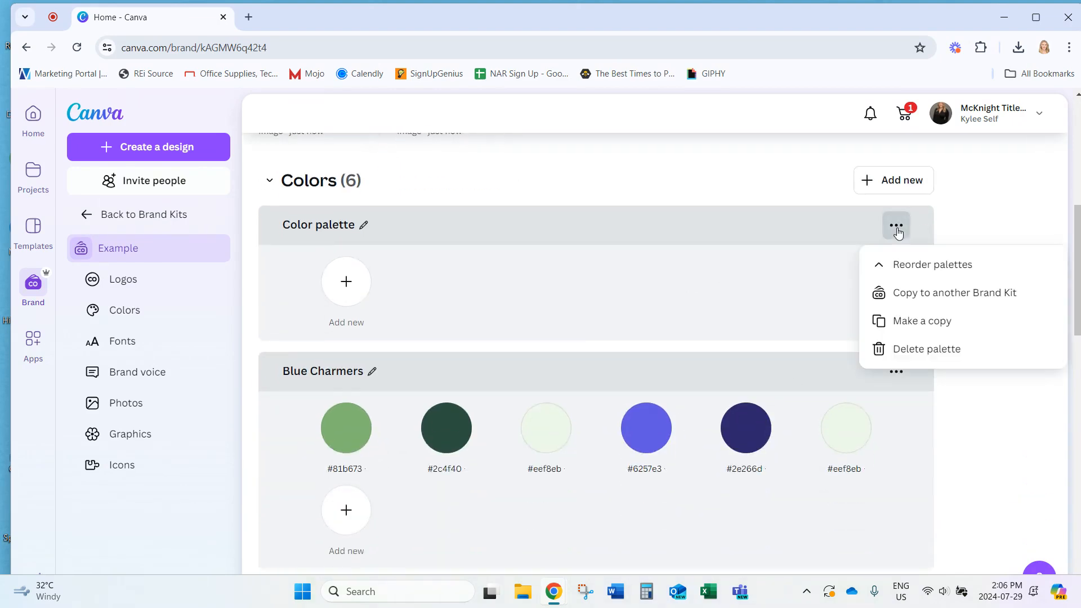
left_click(950, 350)
left_click(706, 407)
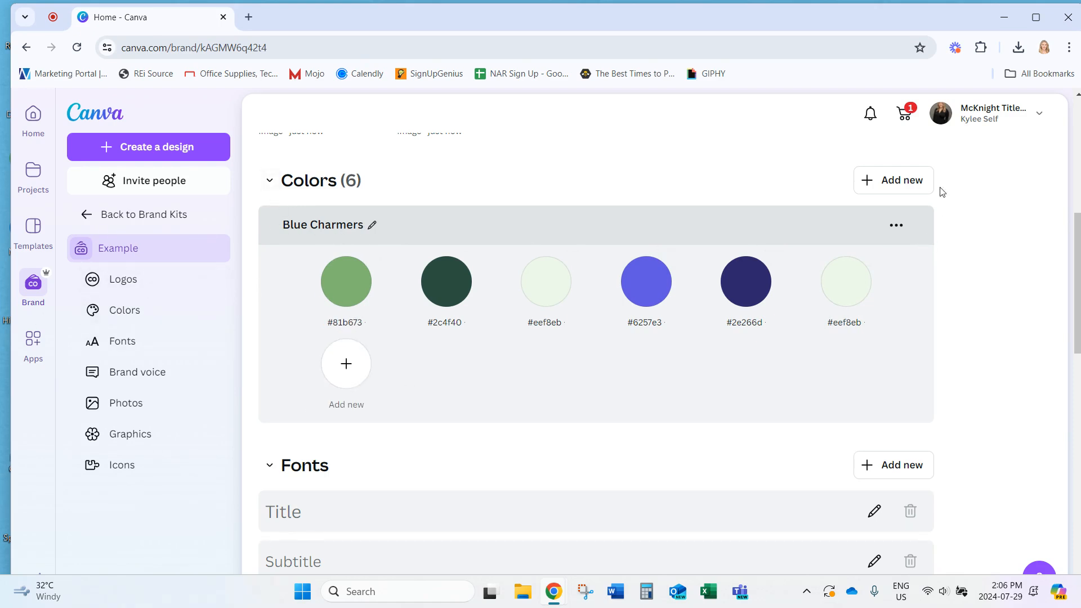
left_click(346, 373)
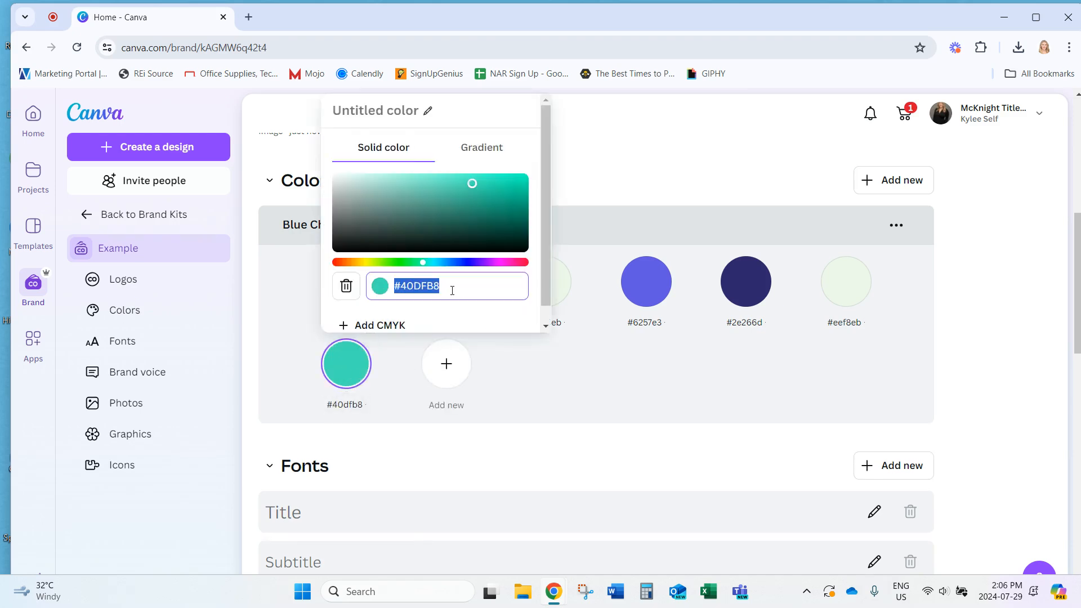
left_click(478, 220)
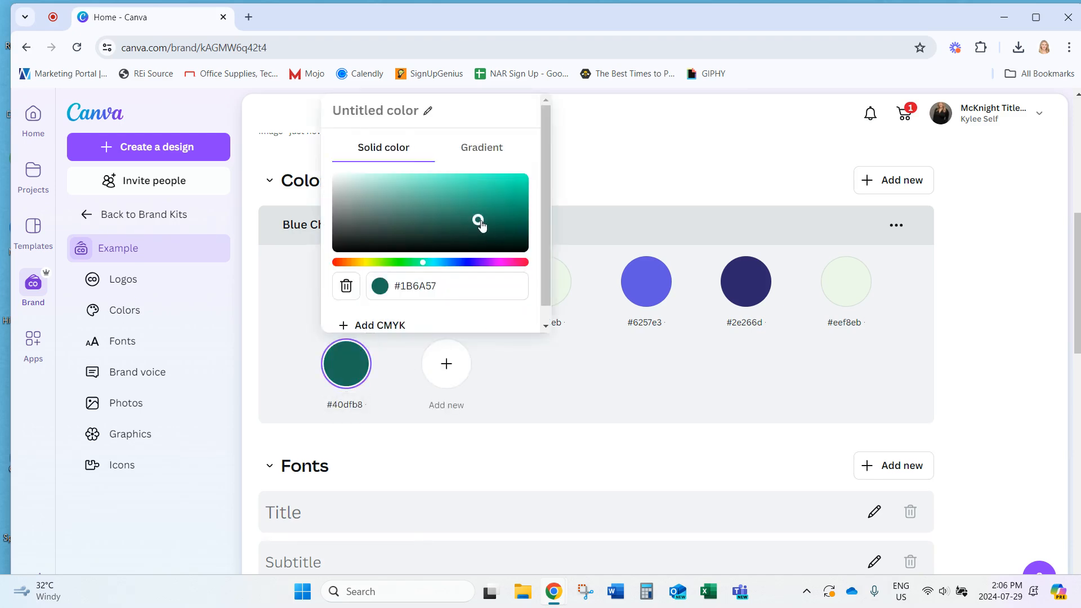
left_click_drag(395, 287, 458, 287)
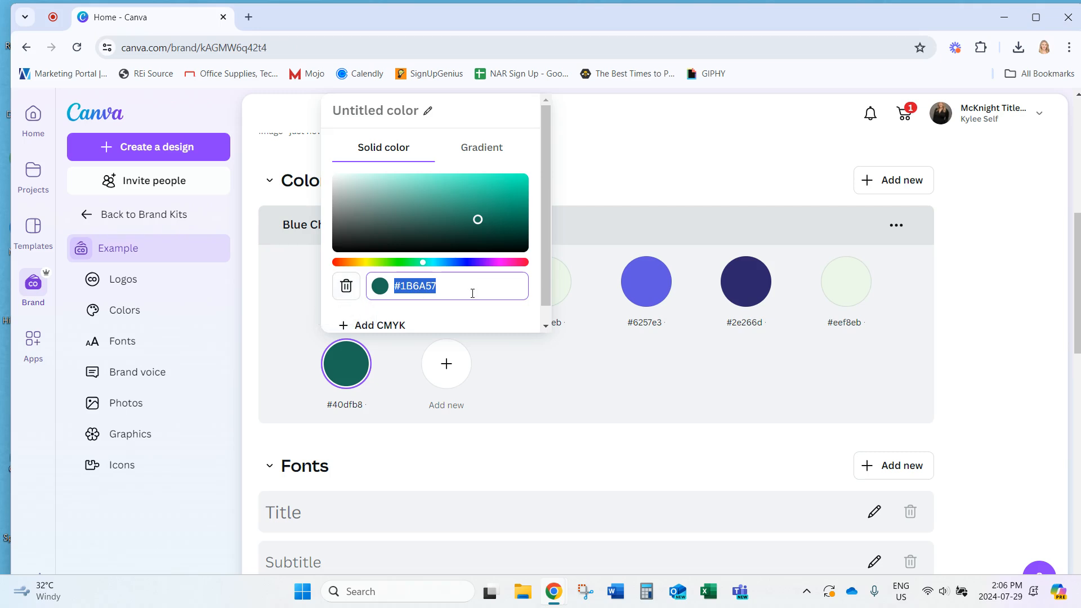
key("Return")
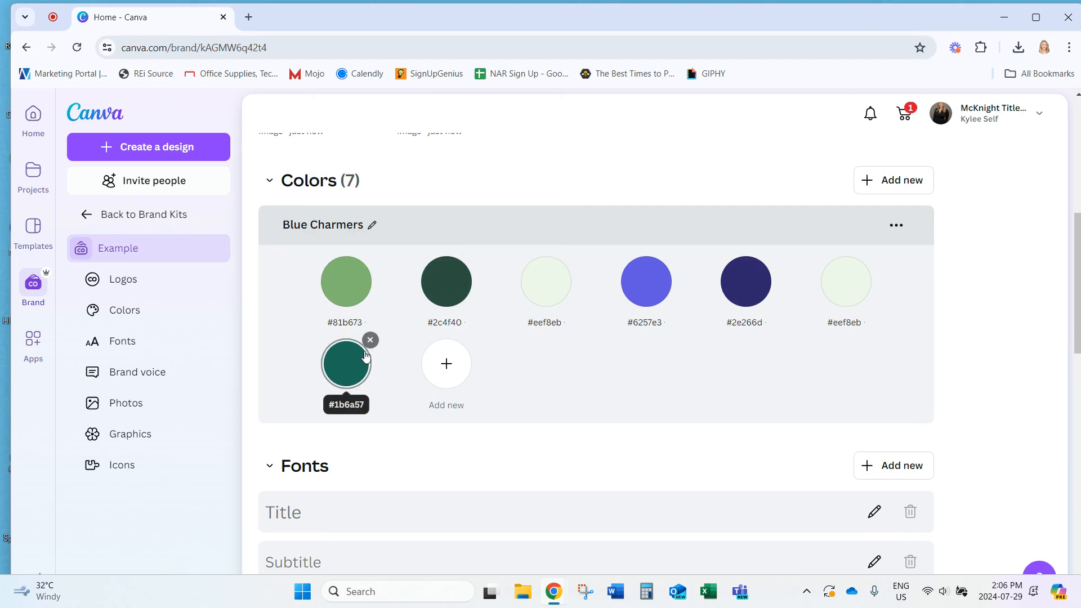
left_click(370, 340)
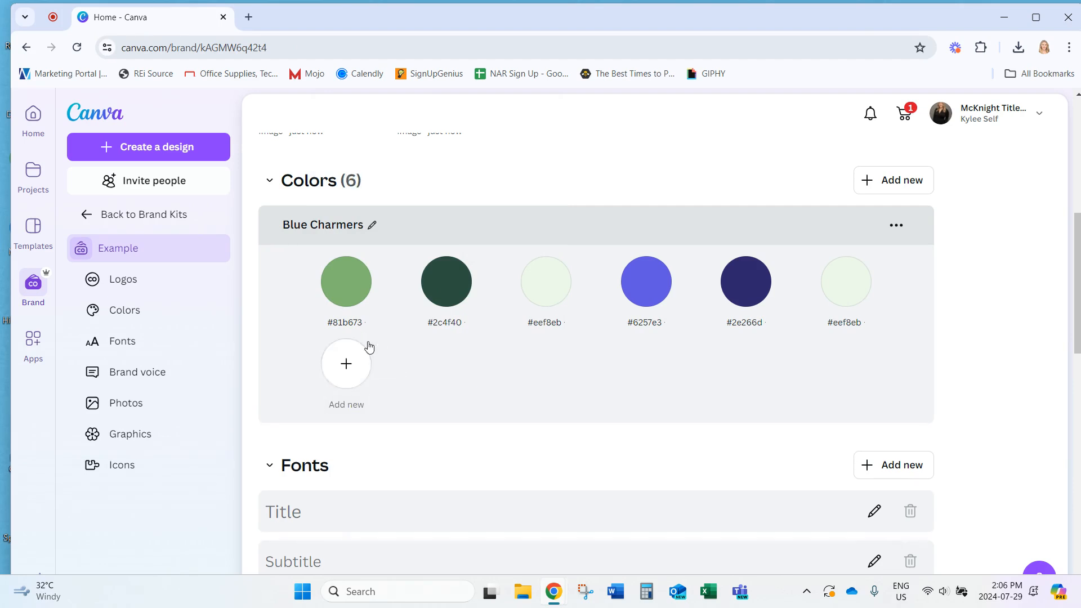
scroll(629, 426, "down", 1)
scroll(629, 427, "down", 3)
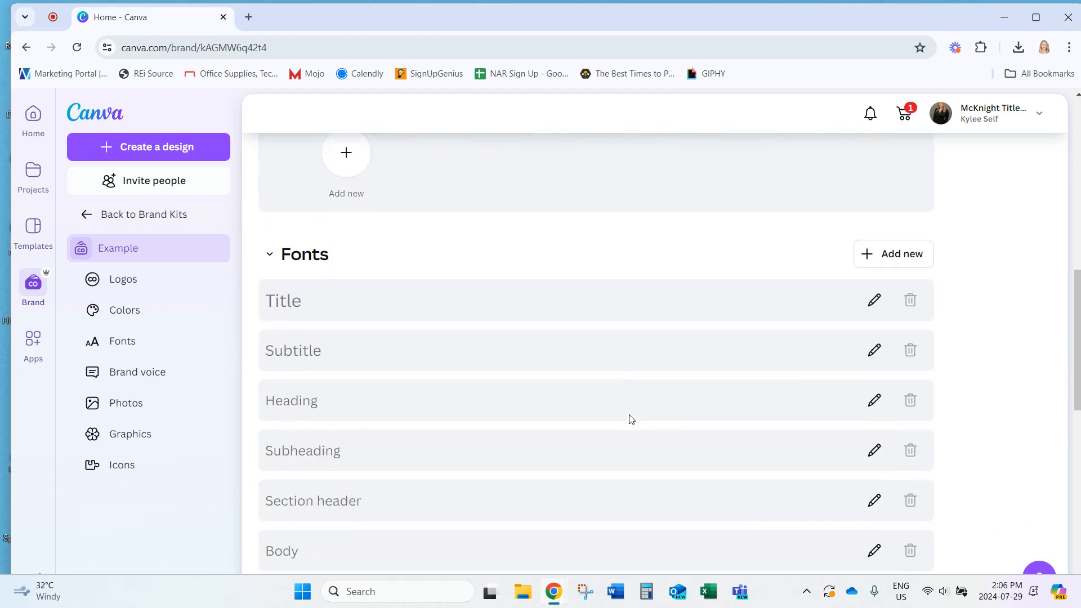
scroll(630, 419, "down", 1)
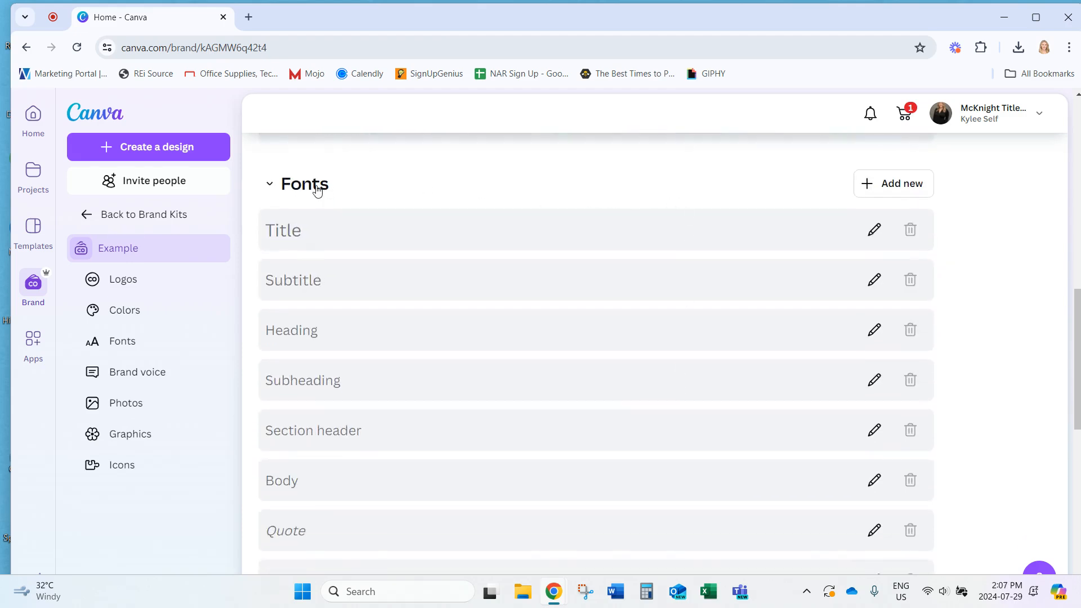
left_click(916, 193)
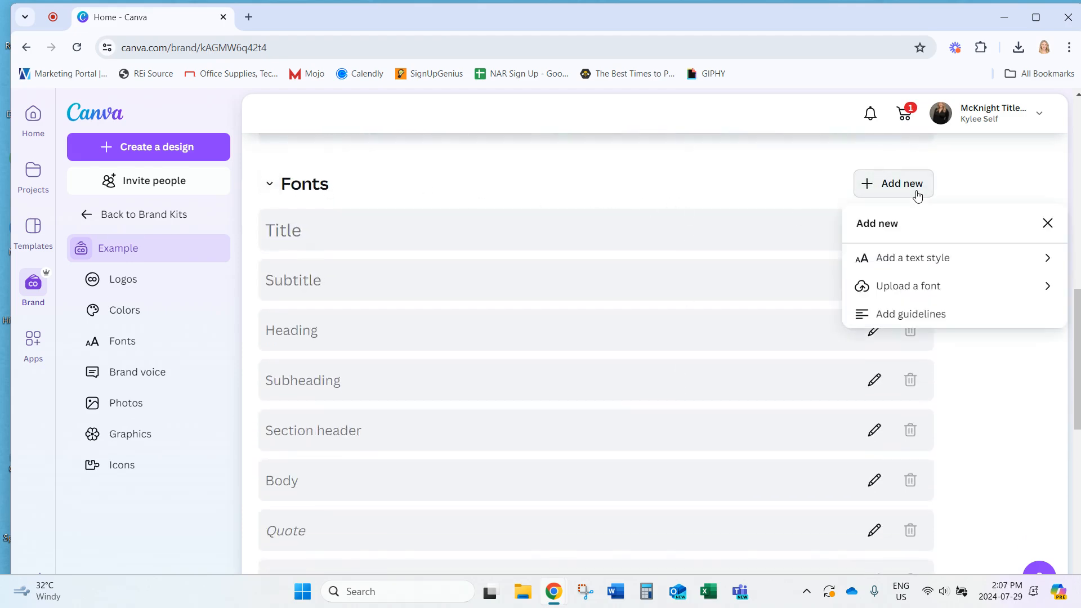
left_click(952, 263)
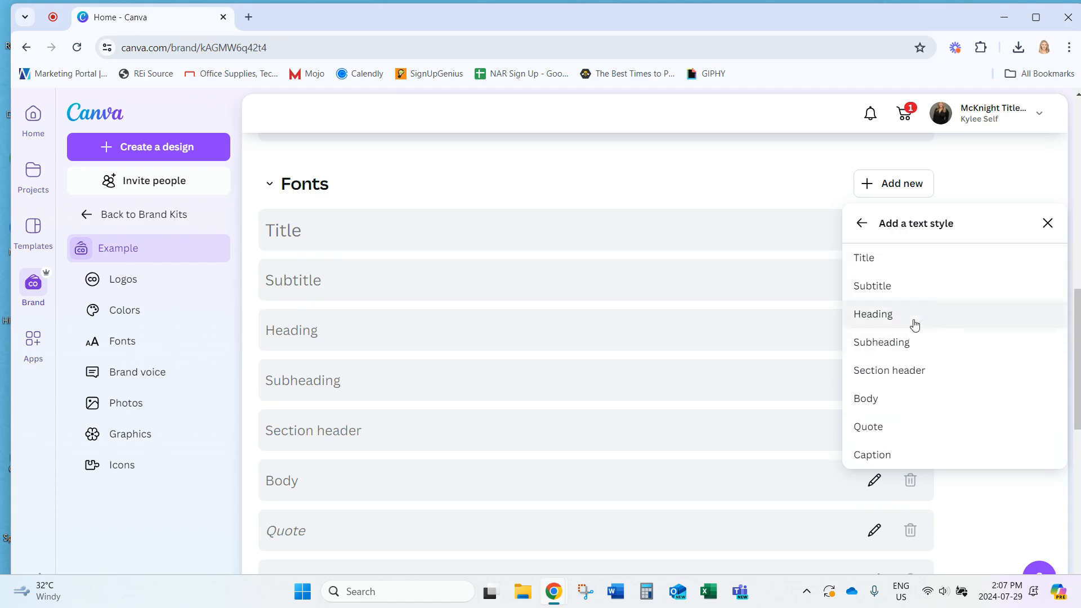
scroll(903, 390, "down", 4)
scroll(889, 405, "up", 4)
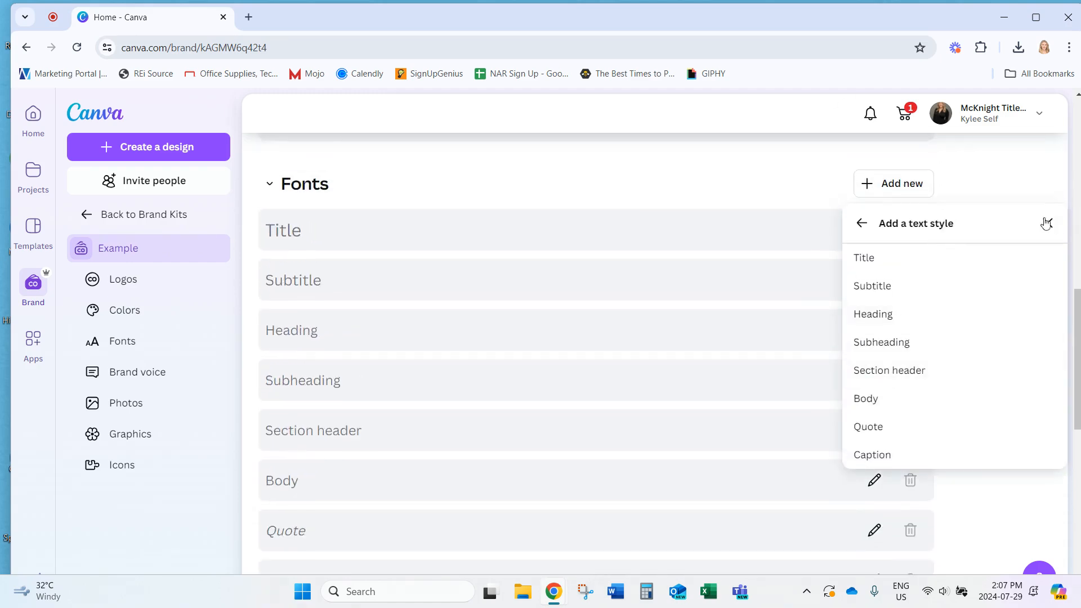
left_click(1047, 225)
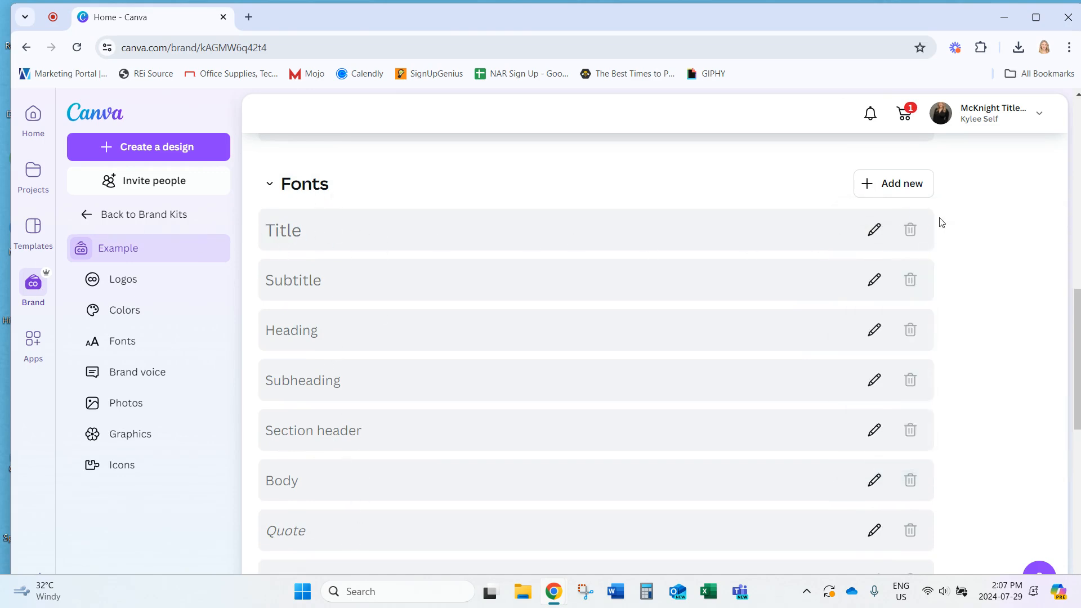
Change the Title text style's font to Alike from the Corporate fonts
left_click(874, 232)
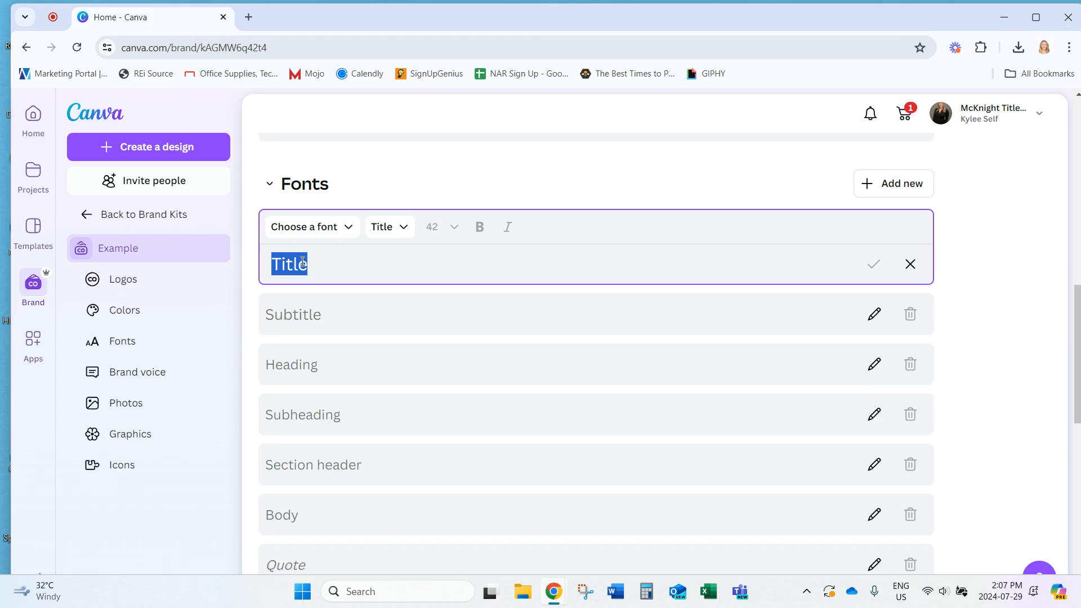
left_click(293, 227)
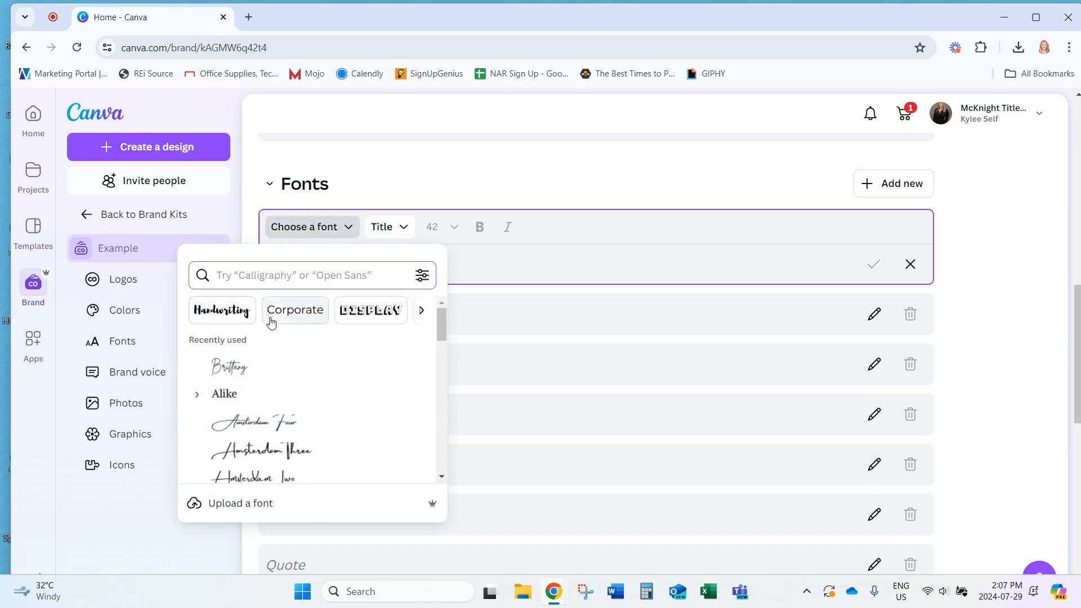
left_click(310, 318)
scroll(307, 451, "down", 5)
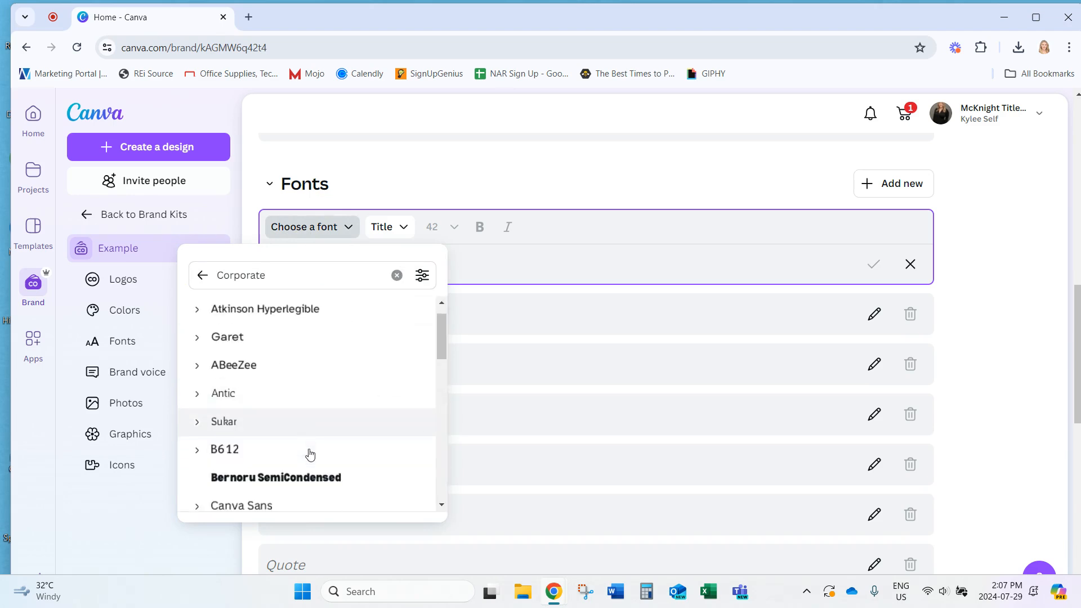
left_click(284, 337)
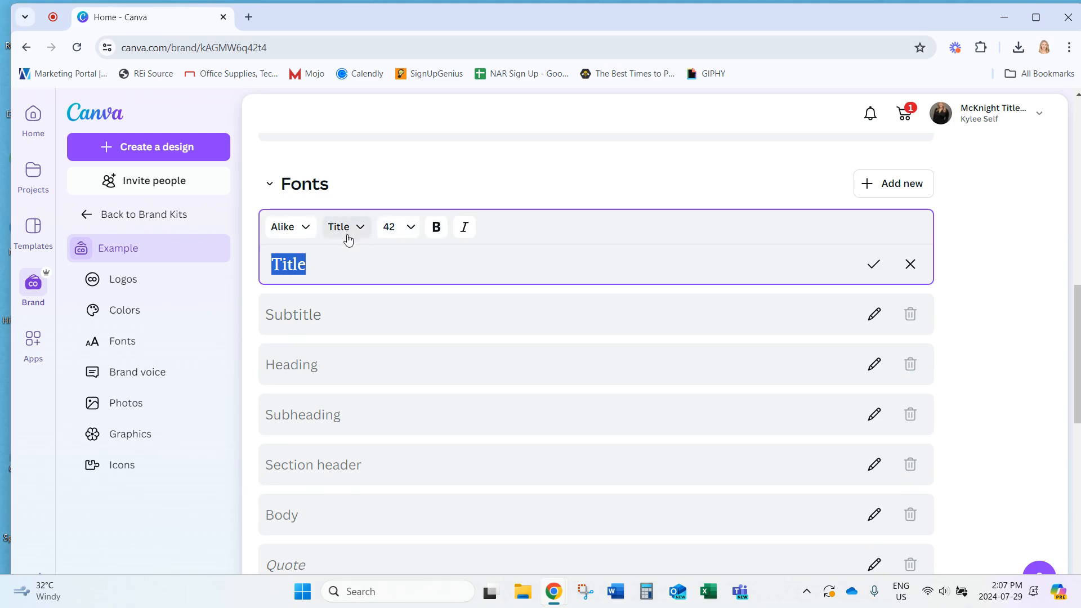
Make the Title style size 64 and bold, not italic, and save it
left_click(363, 232)
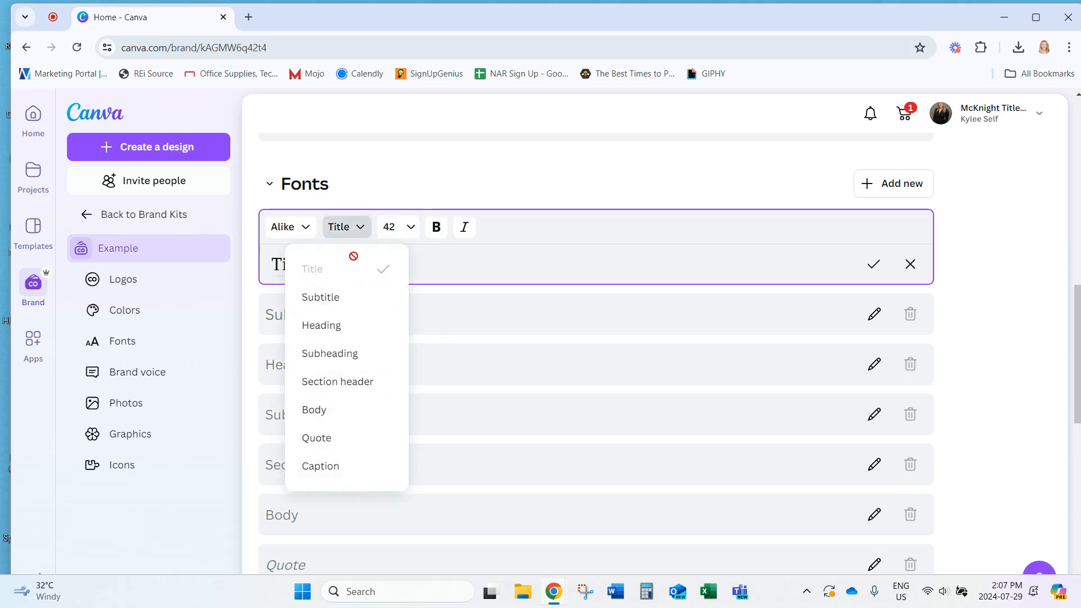
left_click(349, 227)
left_click(404, 227)
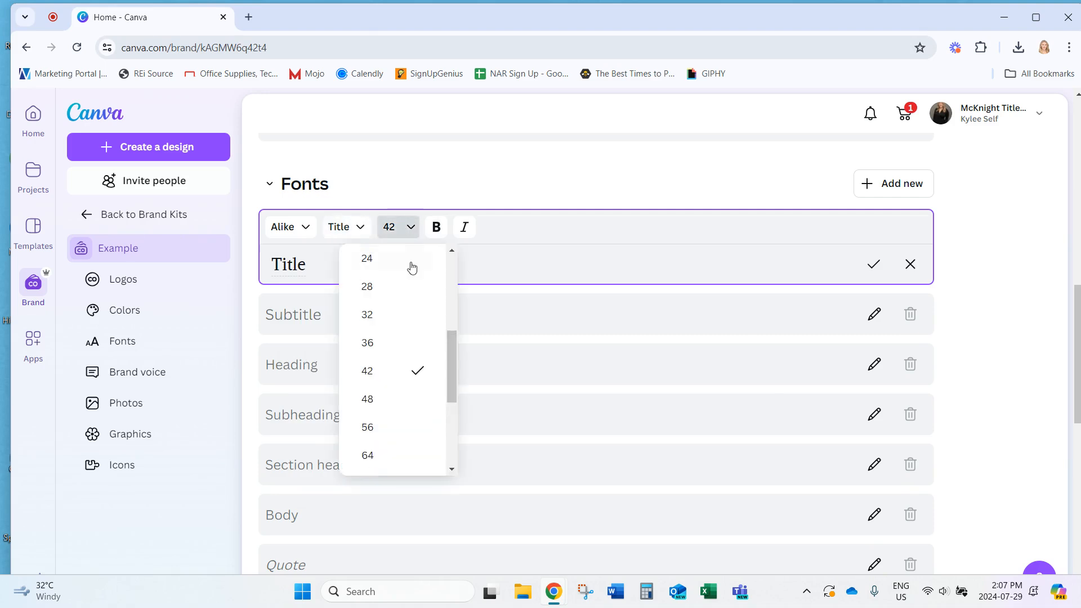
left_click(369, 455)
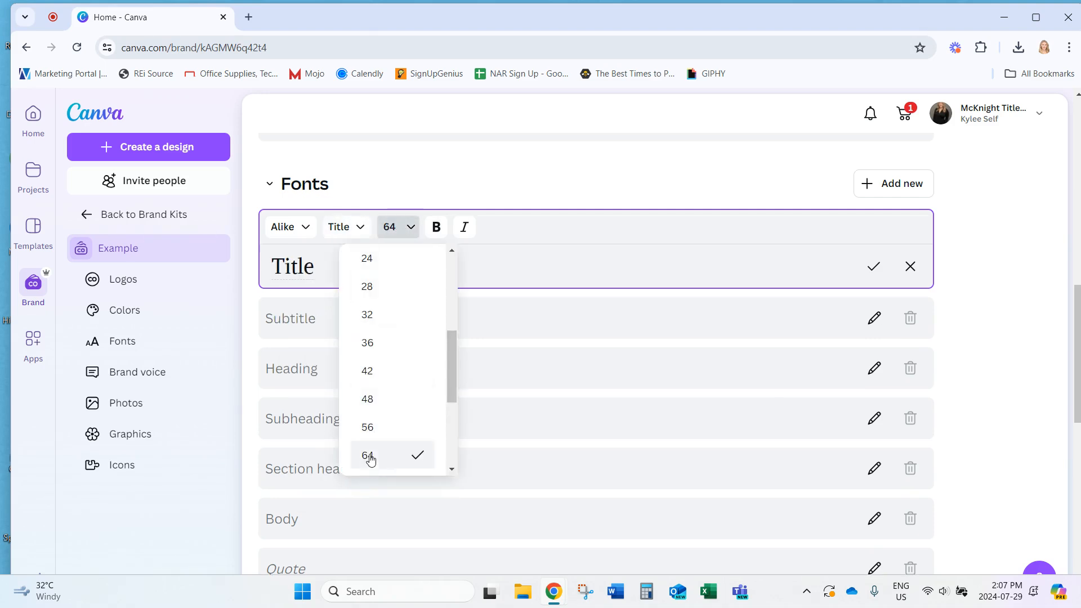
left_click(432, 231)
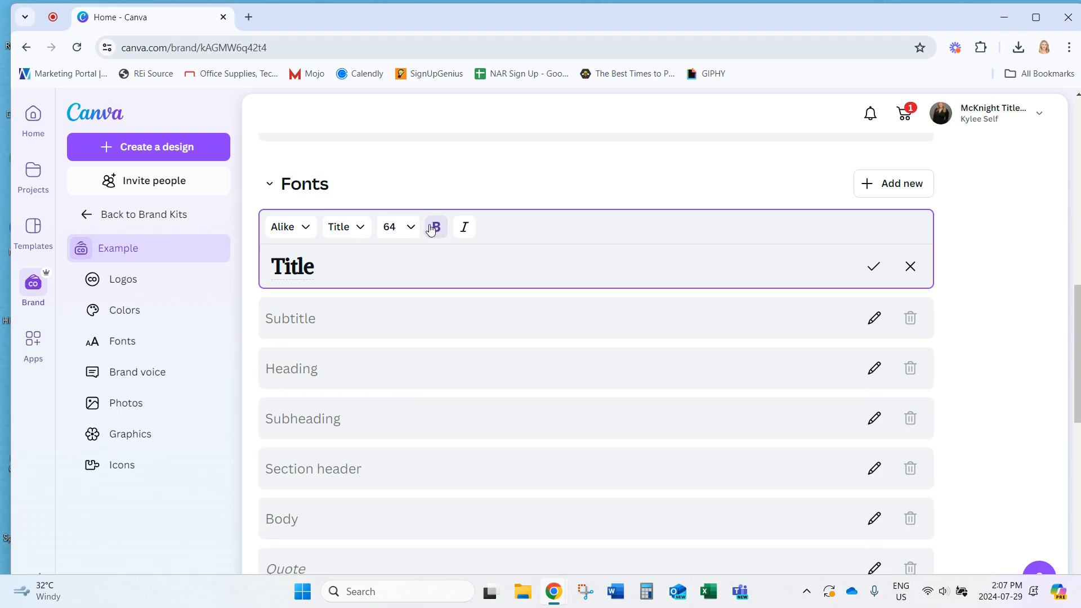
left_click(465, 227)
left_click(465, 228)
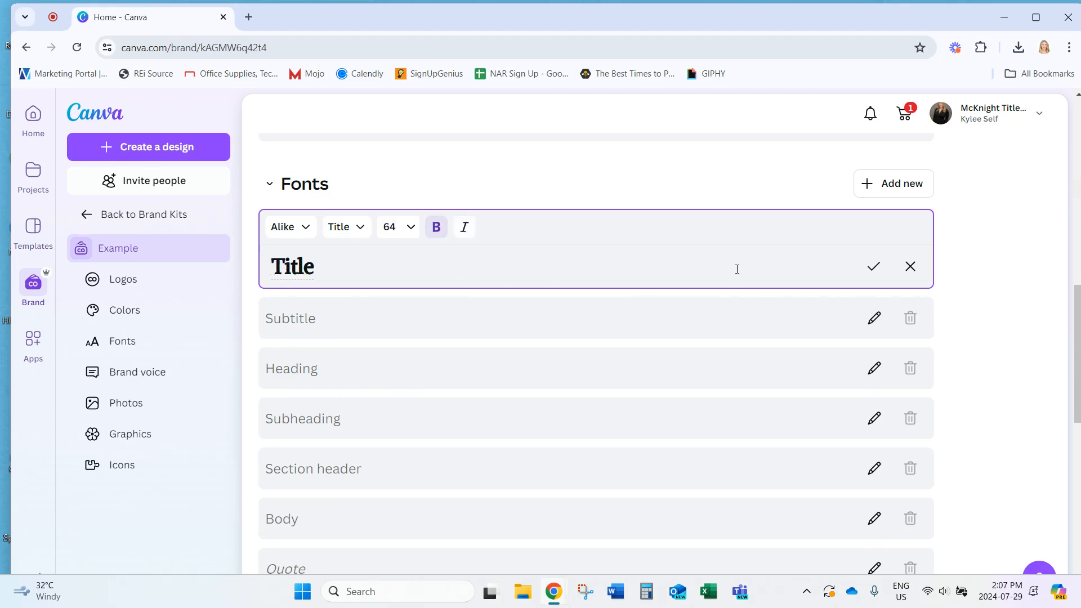
left_click(873, 267)
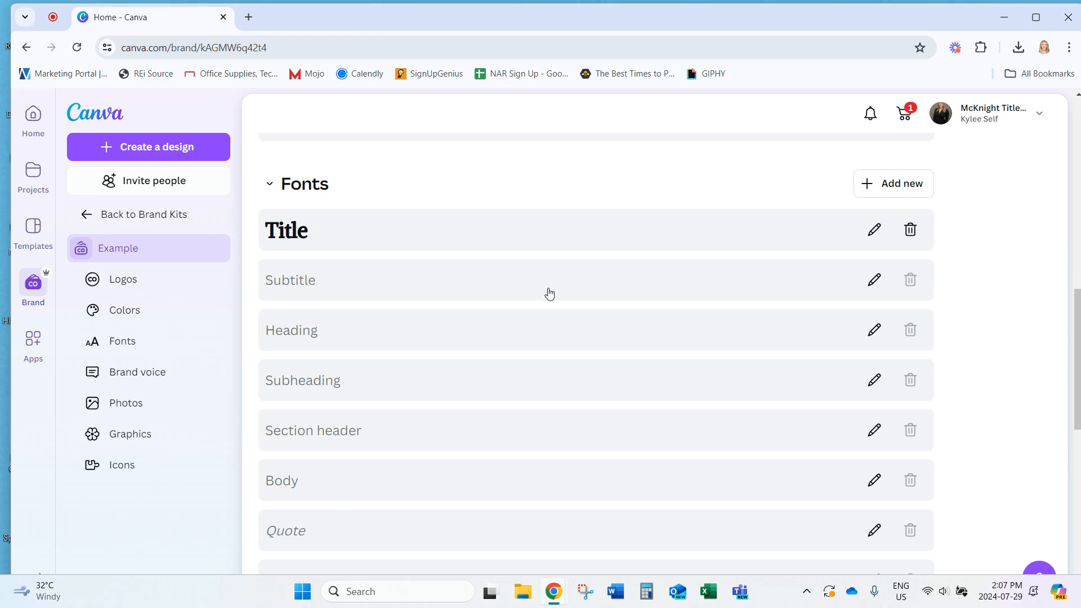
Clear the Corporate font filter, set Subtitle to Brittany, and save it
left_click(876, 280)
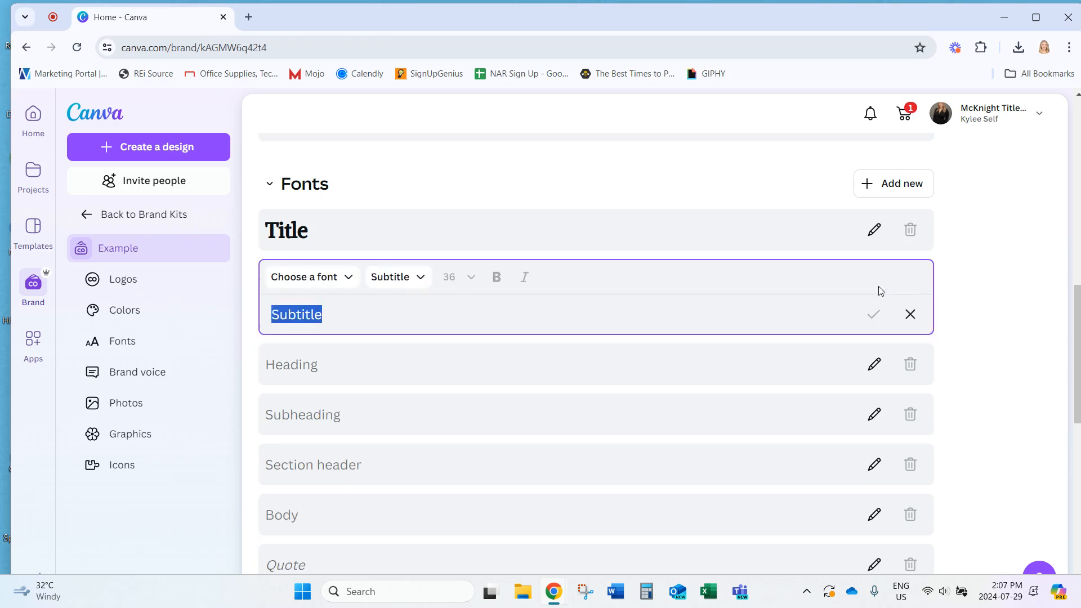
left_click(341, 283)
scroll(289, 437, "up", 10)
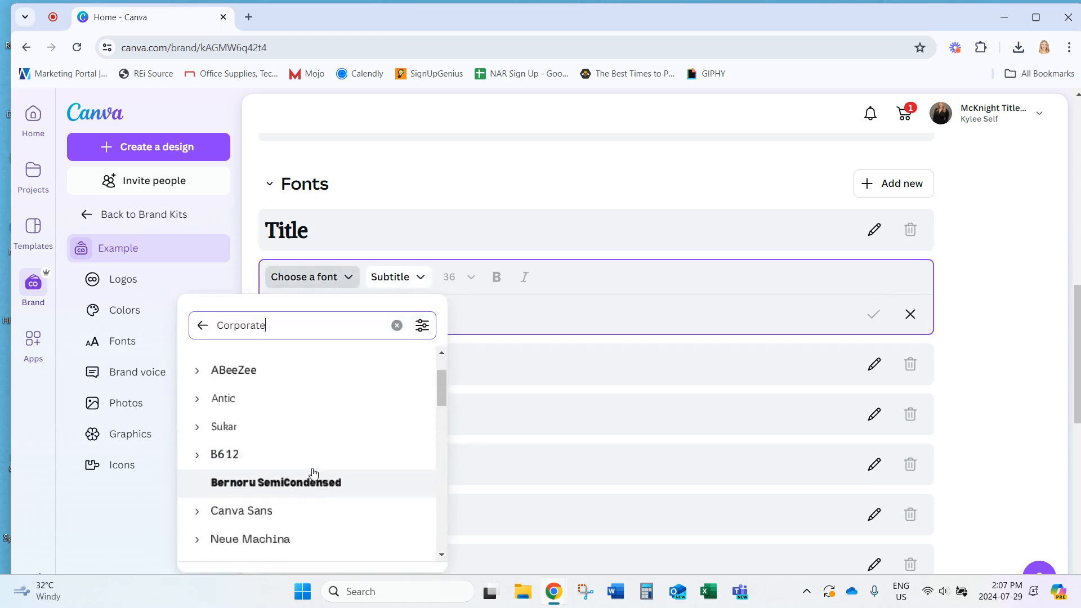
scroll(991, 467, "down", 6)
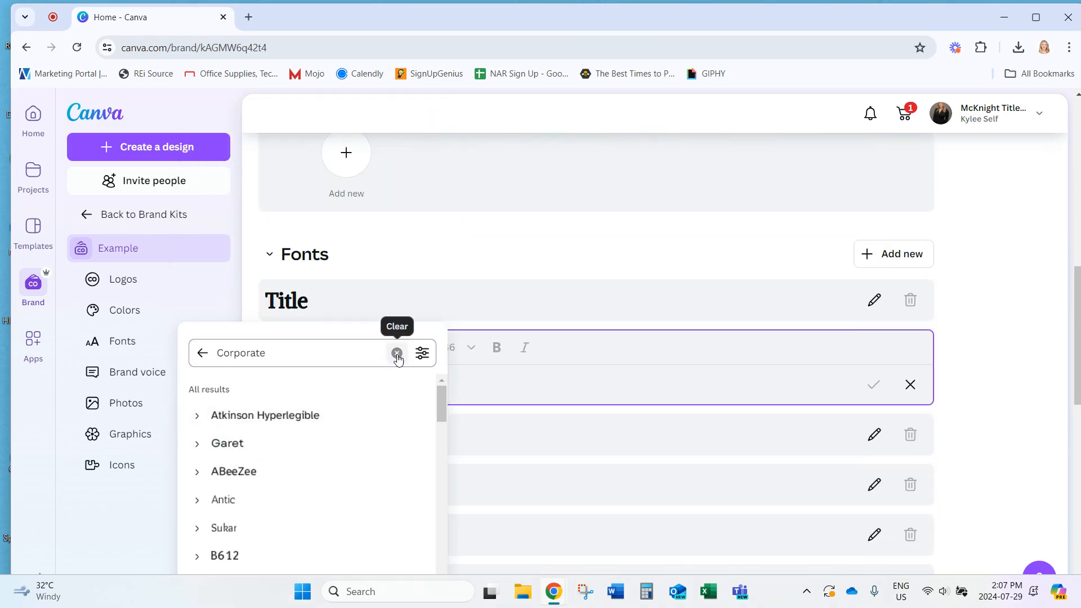
left_click(397, 353)
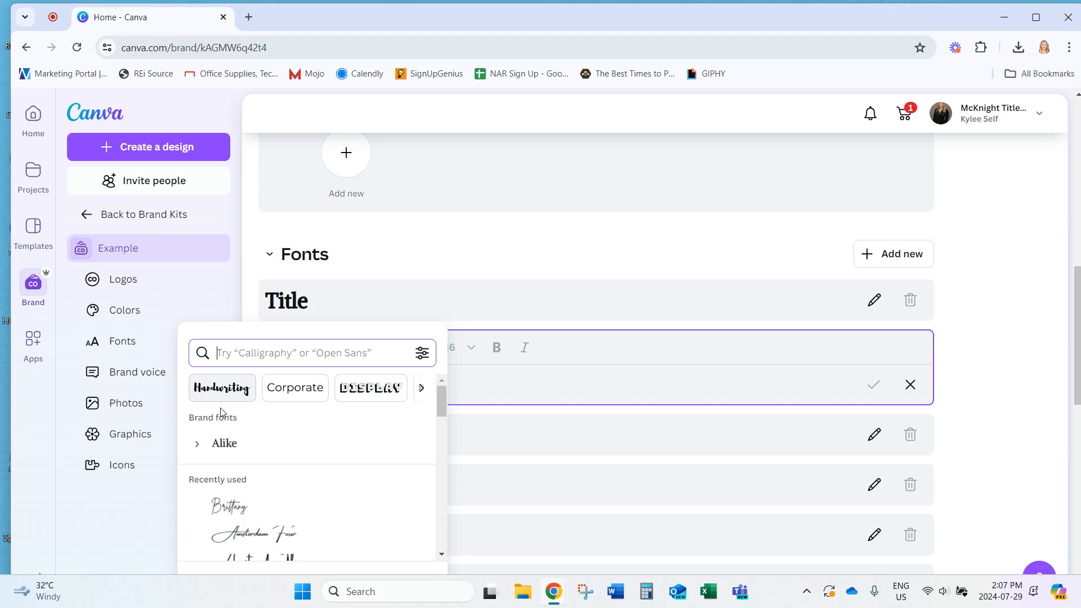
left_click(230, 508)
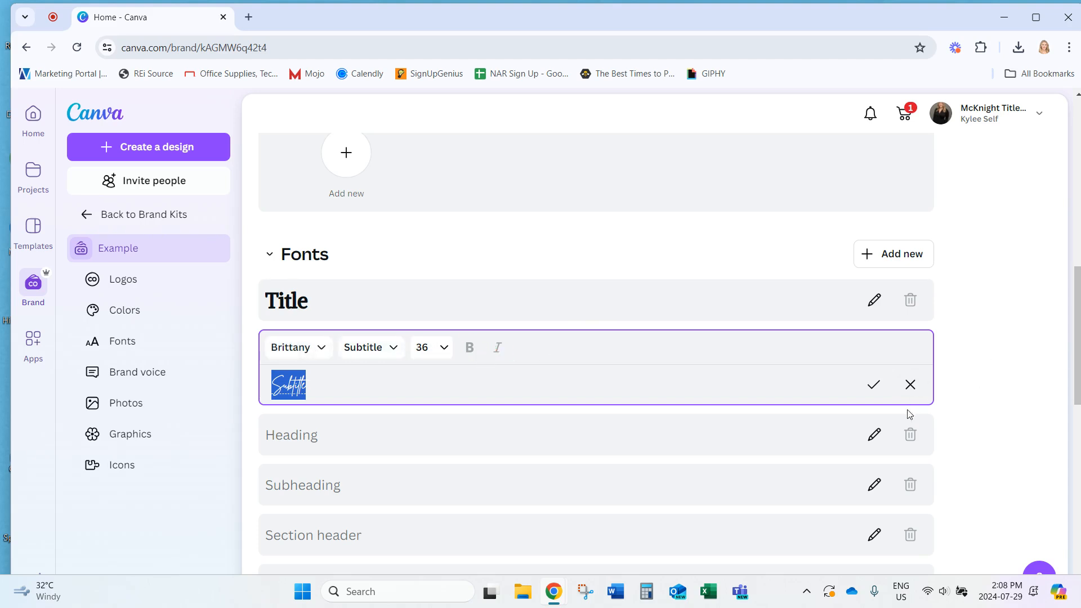
left_click(874, 385)
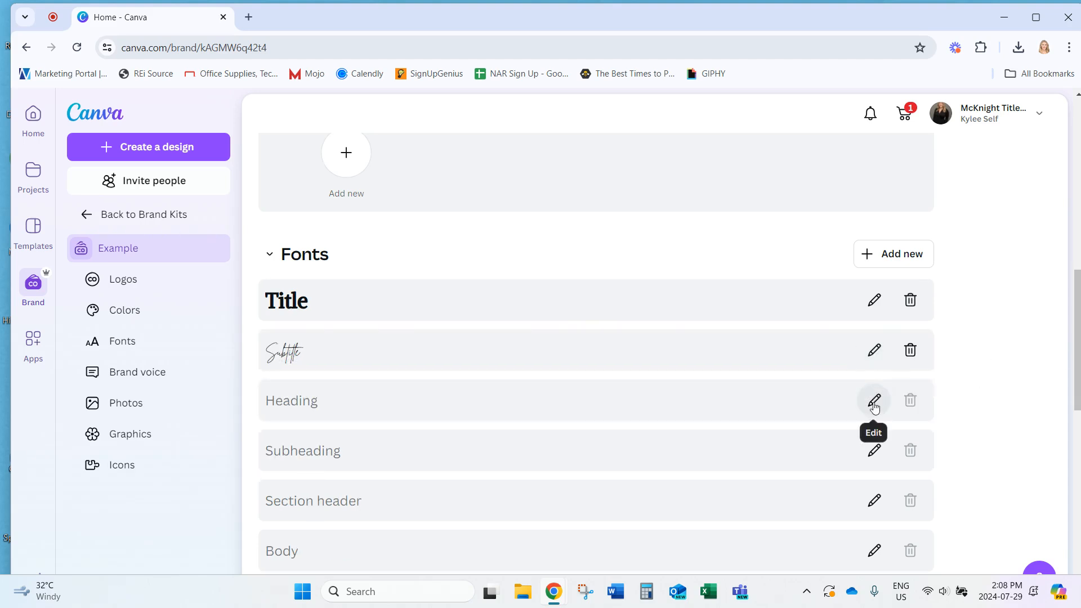
Change the Heading style's font to Montserrat and save it
left_click(875, 399)
left_click(306, 398)
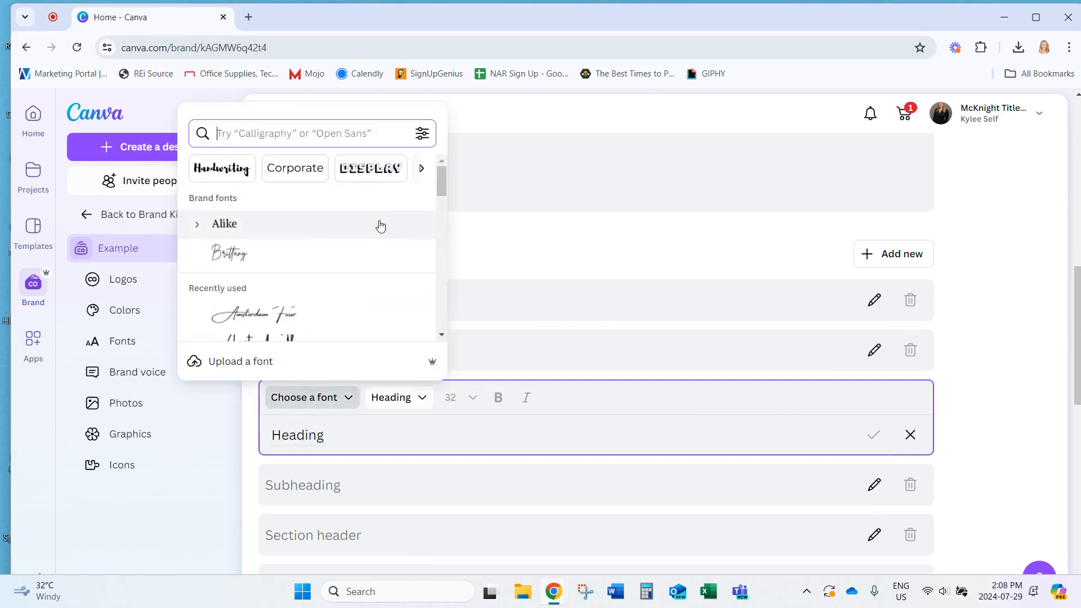
scroll(338, 248, "down", 5)
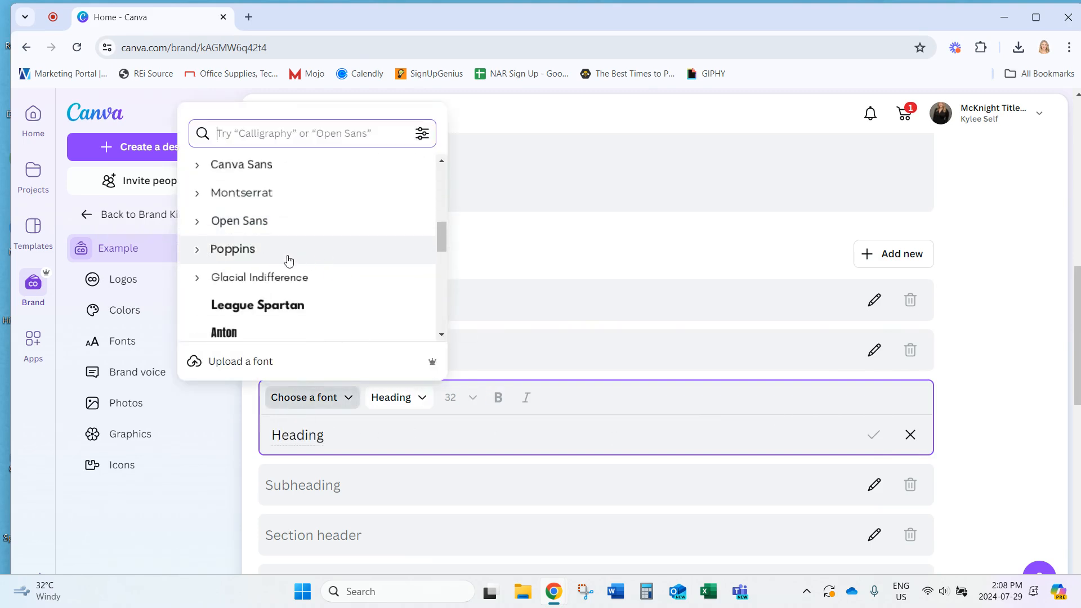
left_click(261, 198)
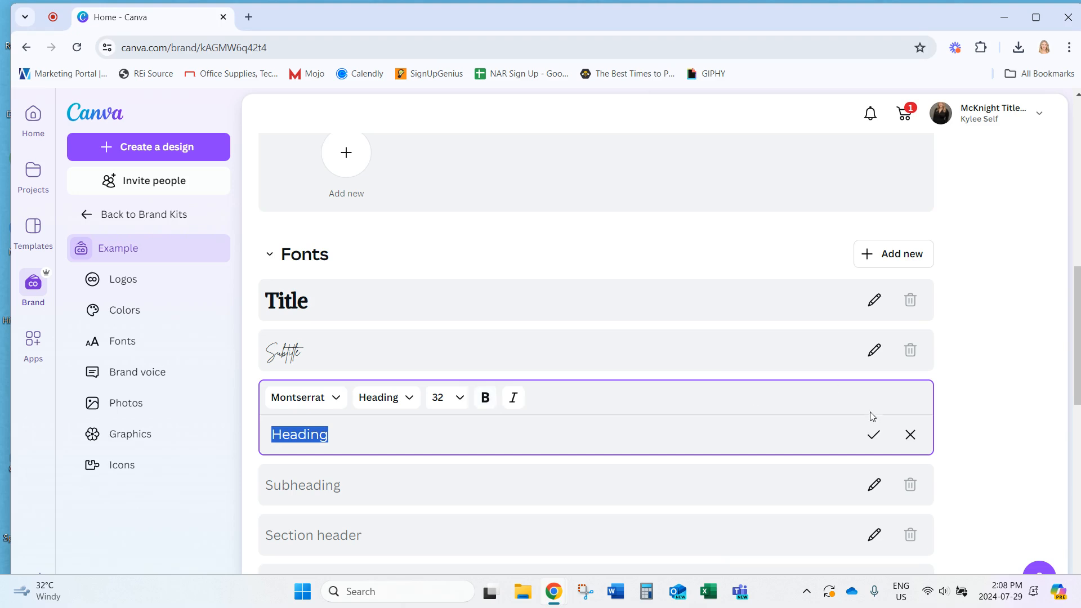
left_click(873, 434)
Change the Subheading style's font to Poppins and save it
scroll(975, 414, "down", 3)
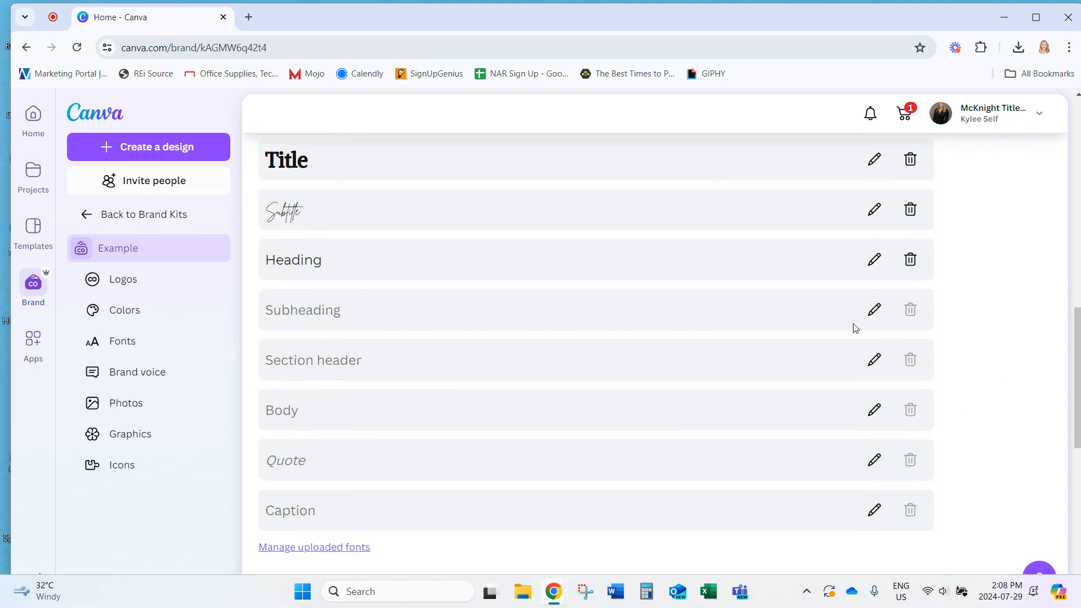
left_click(874, 309)
left_click(320, 308)
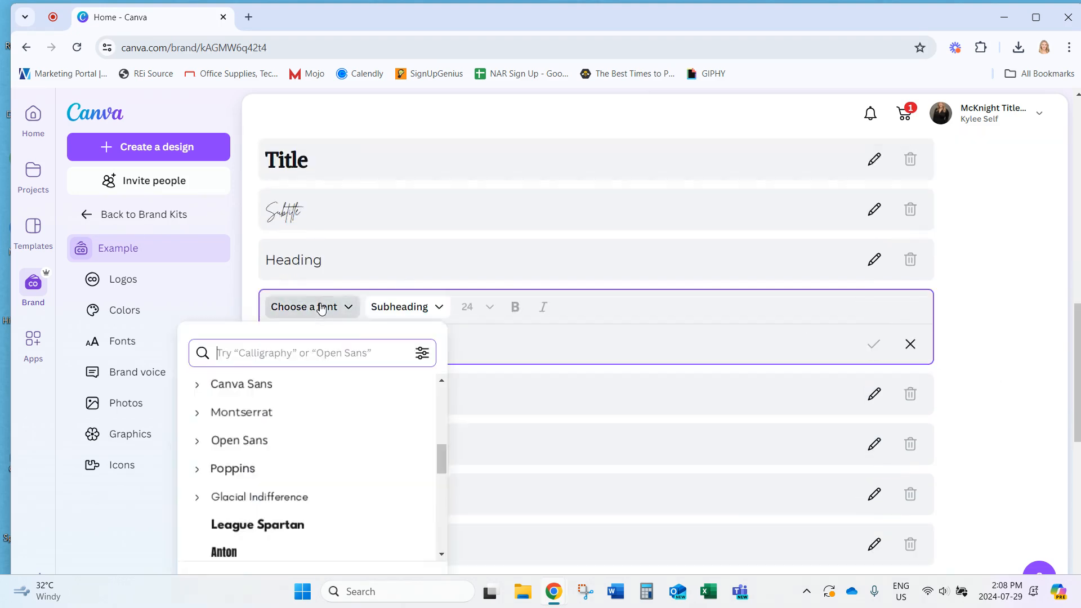
left_click(245, 477)
left_click(873, 344)
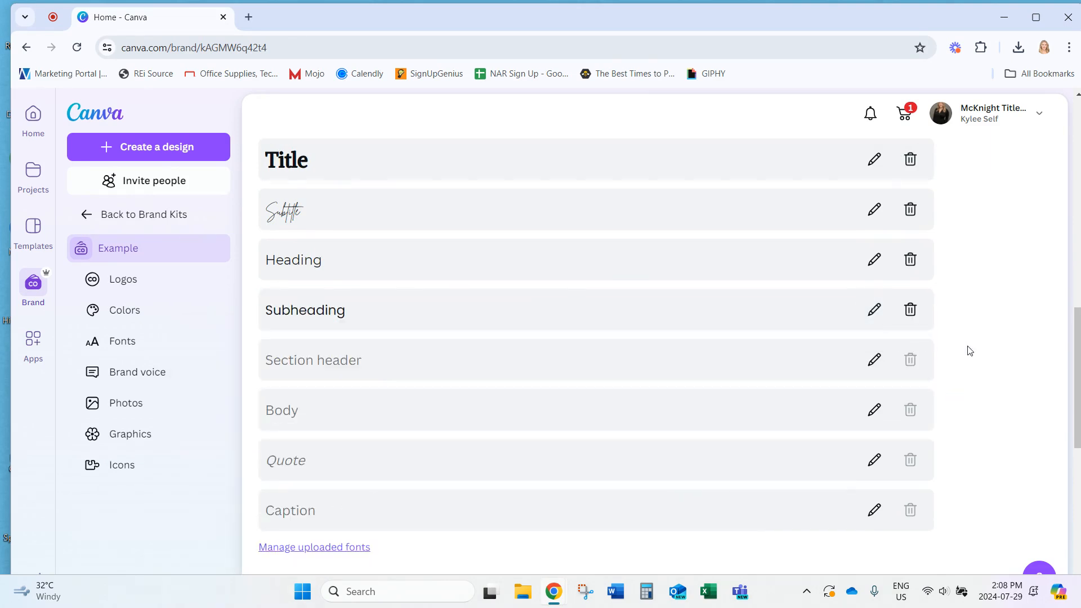
scroll(960, 377, "down", 3)
Give the Section header style the Montserrat font in bold
left_click(873, 219)
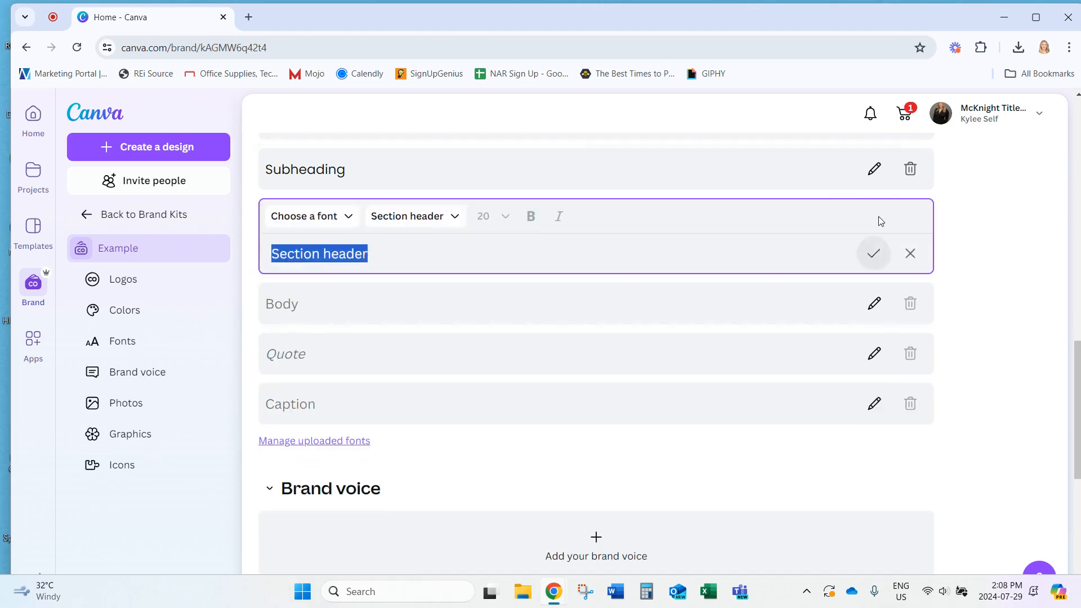
left_click(325, 217)
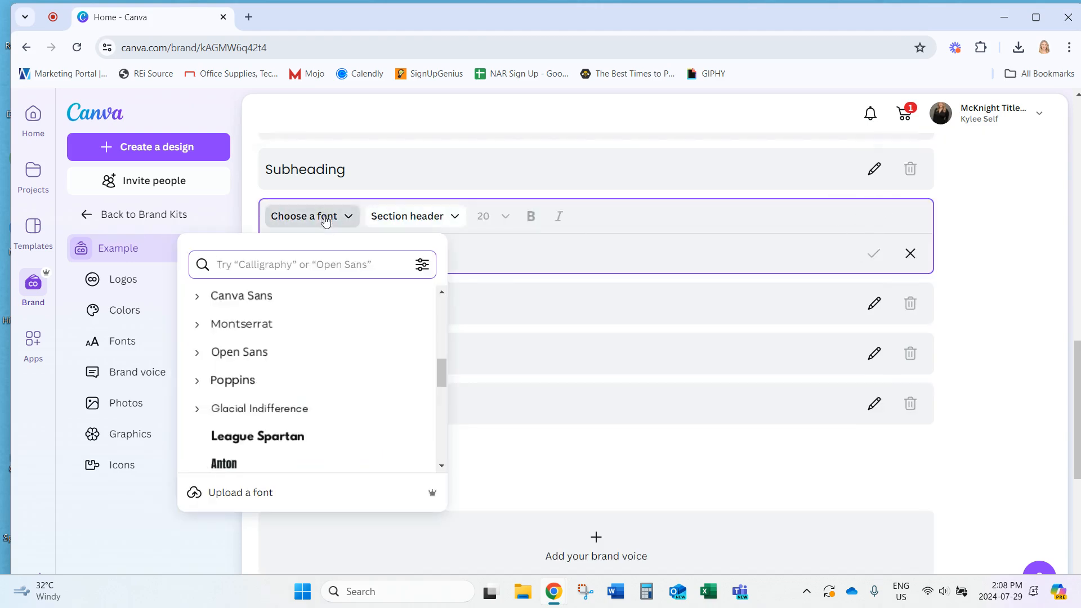
left_click(259, 332)
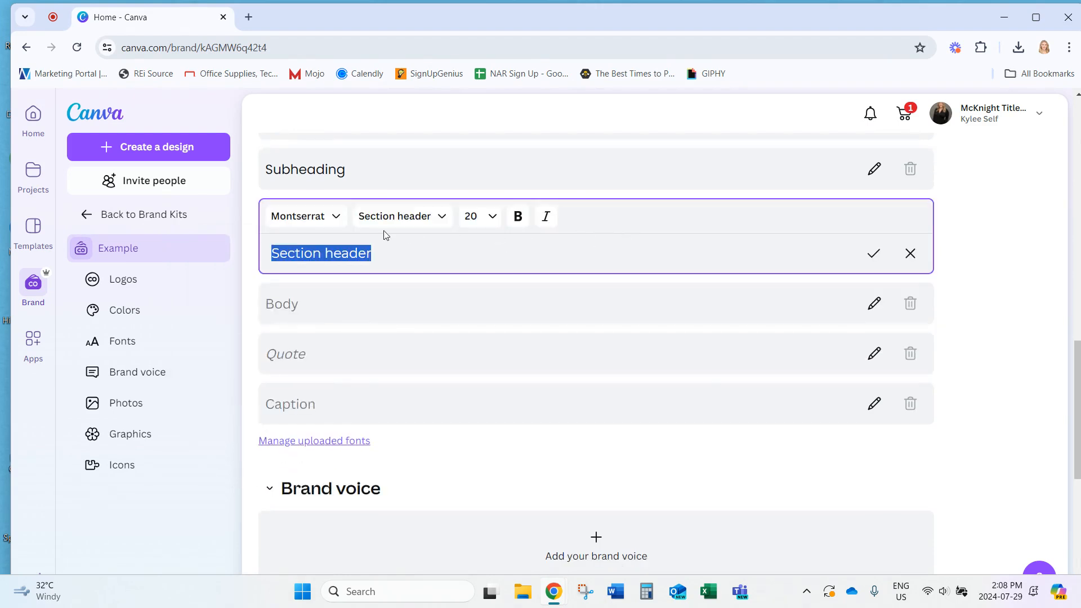
left_click(517, 218)
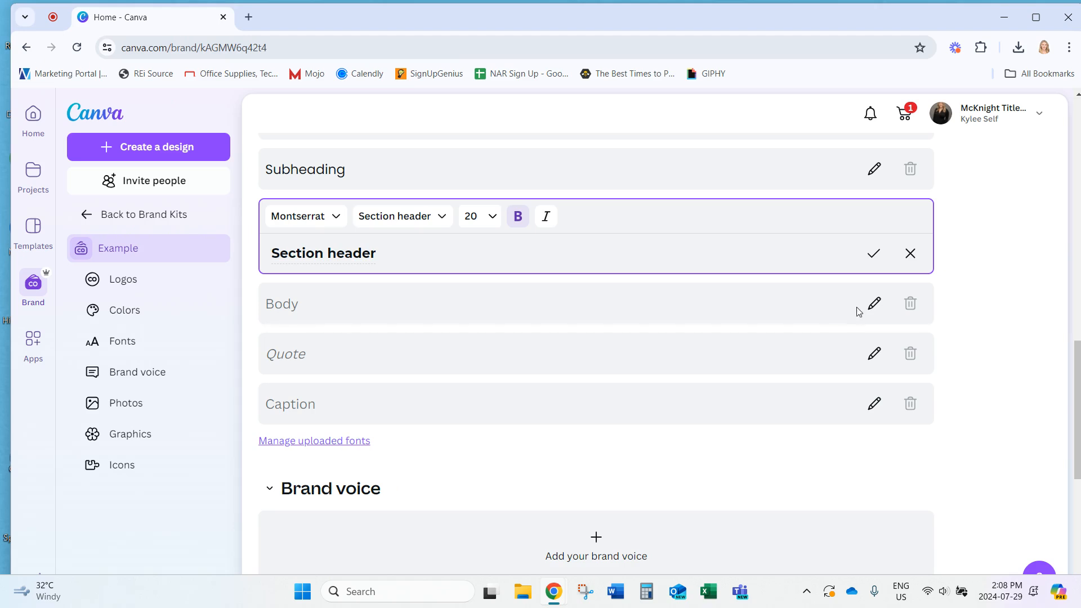
left_click(874, 302)
Set the Body font to Poppins and the Quote font to Montserrat
left_click(311, 277)
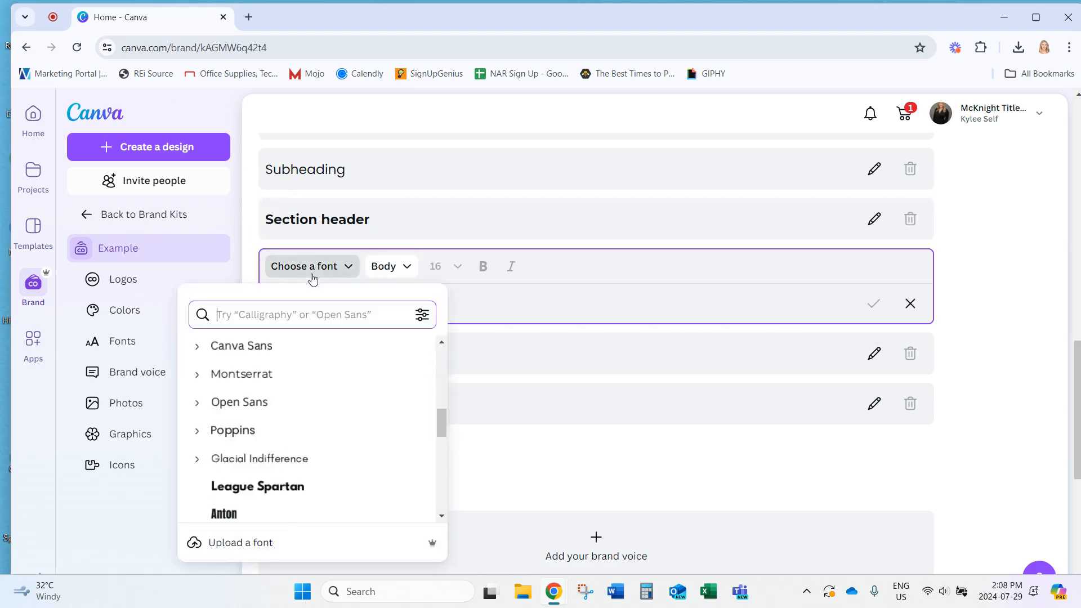
left_click(235, 431)
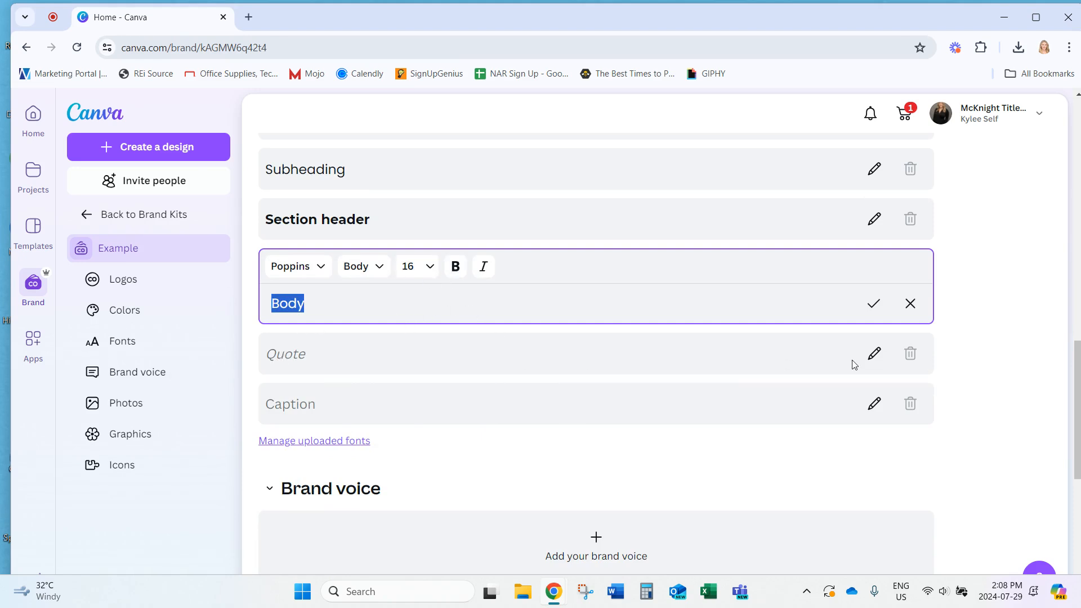
left_click(874, 353)
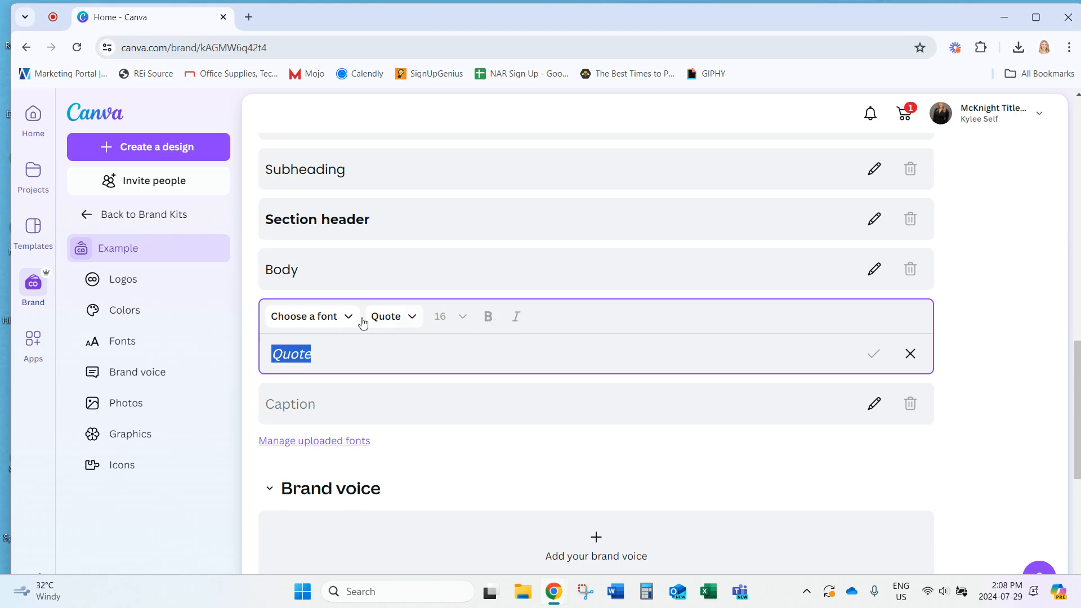
left_click(345, 316)
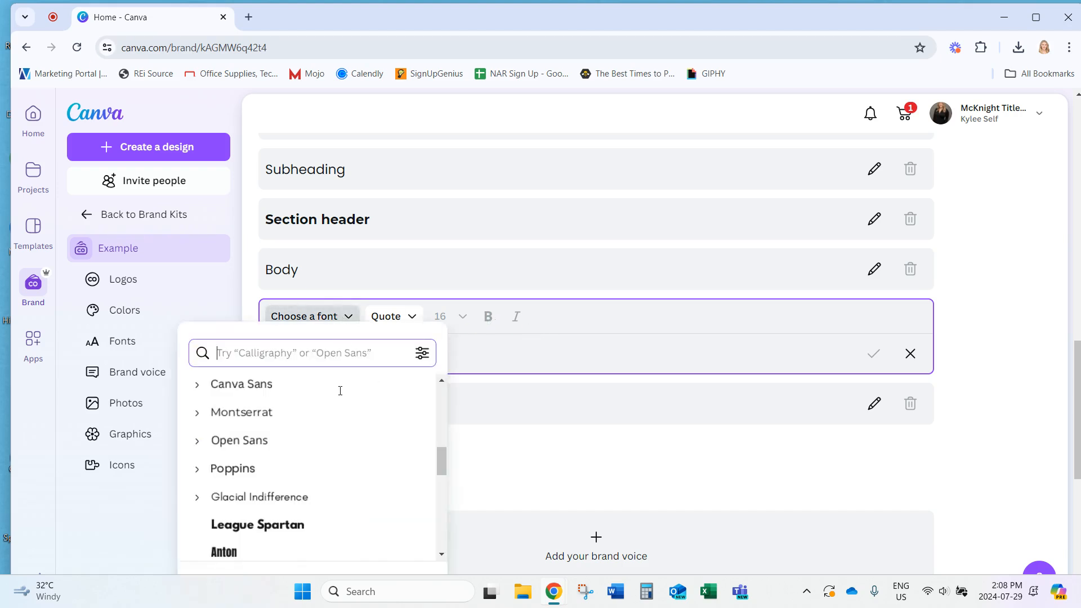
left_click(248, 419)
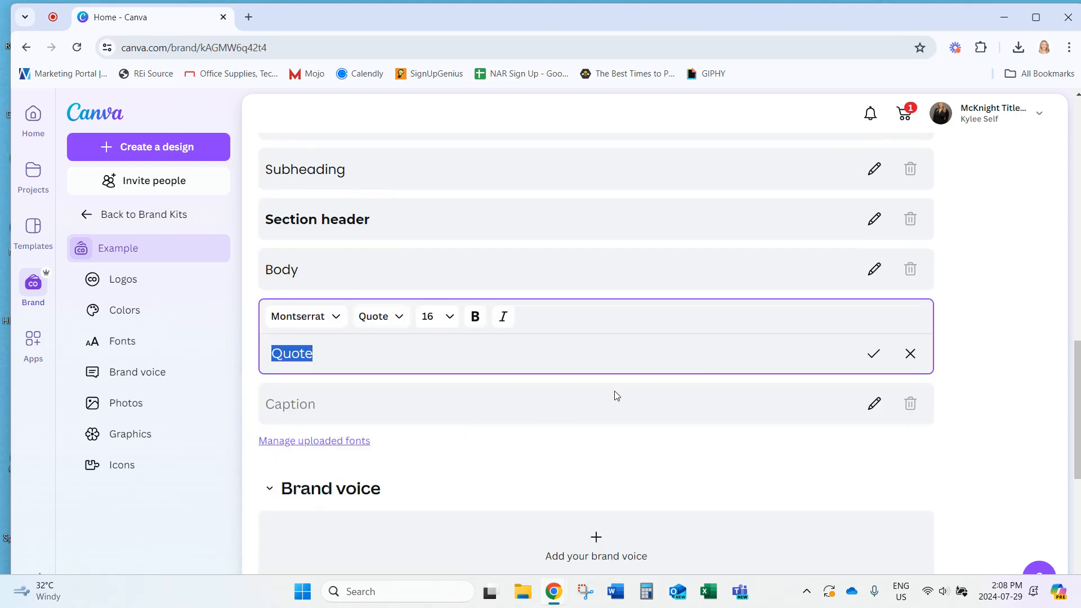
Change the Caption style's font to Poppins and save it
left_click(873, 403)
left_click(344, 366)
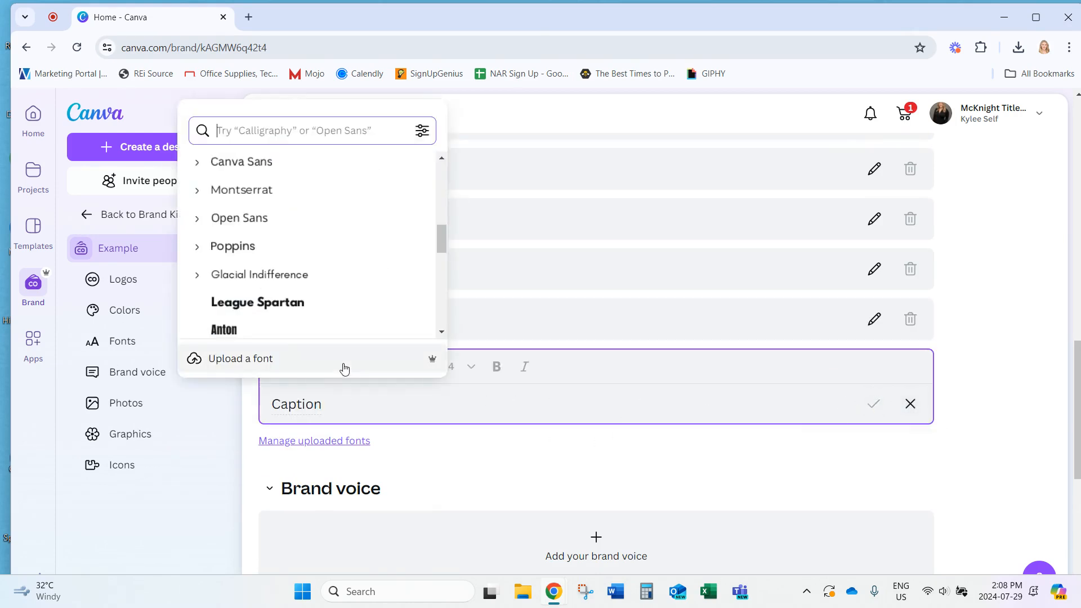
left_click(242, 243)
left_click(873, 403)
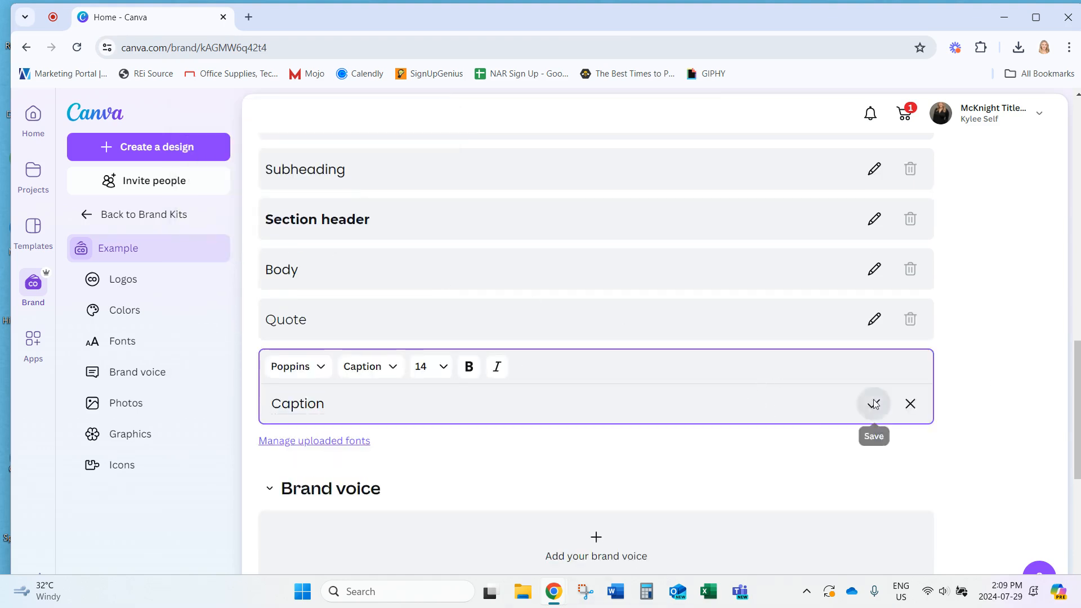
scroll(977, 383, "up", 4)
scroll(978, 385, "down", 5)
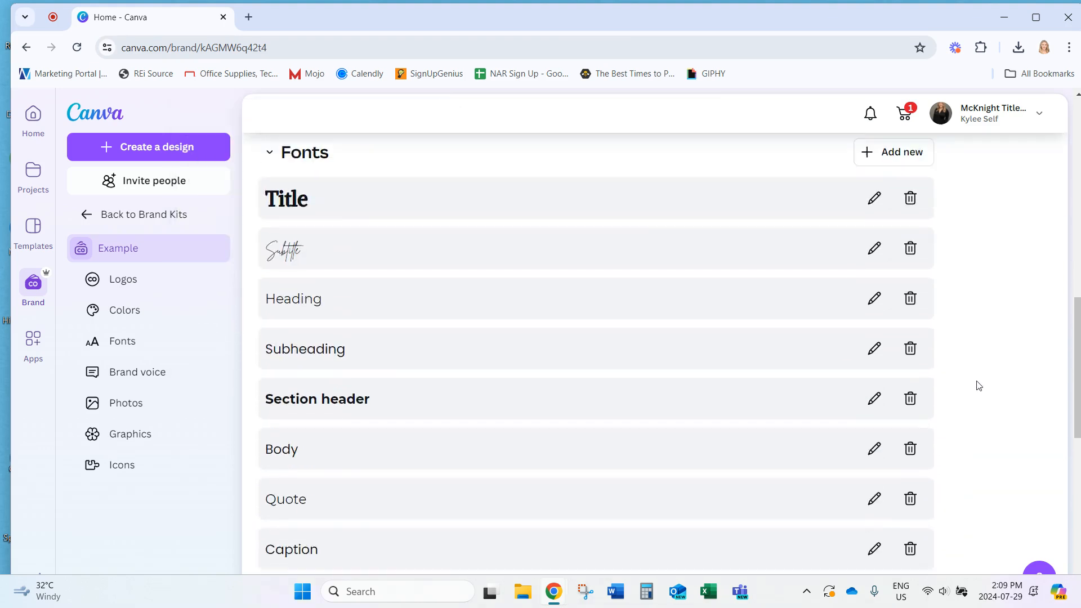
scroll(966, 385, "down", 5)
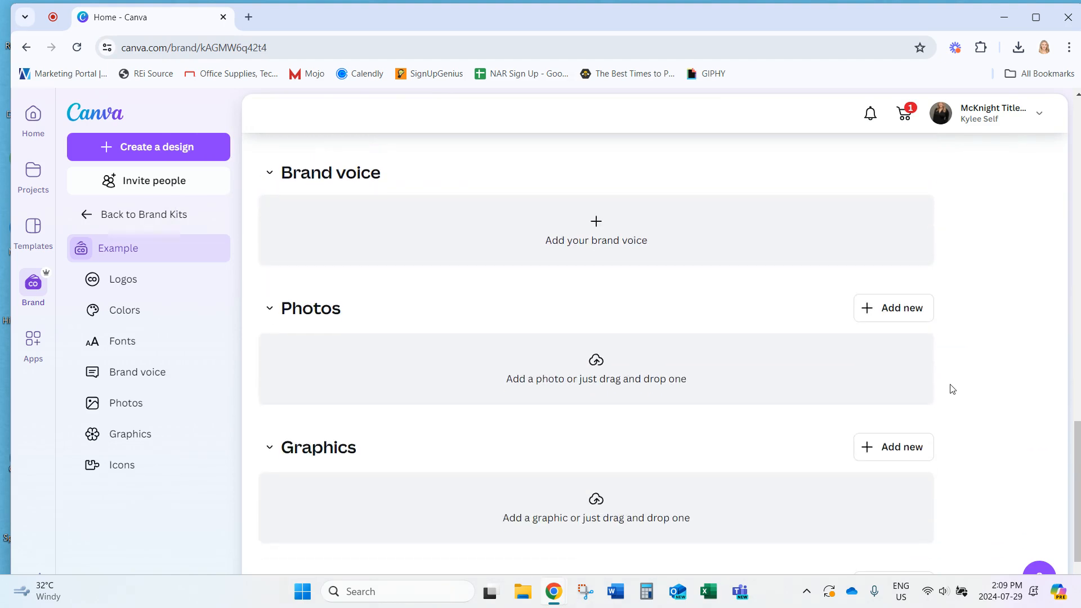
Save the brand voice 'Our voice is confident, professional, casual, and friendly'
left_click(598, 226)
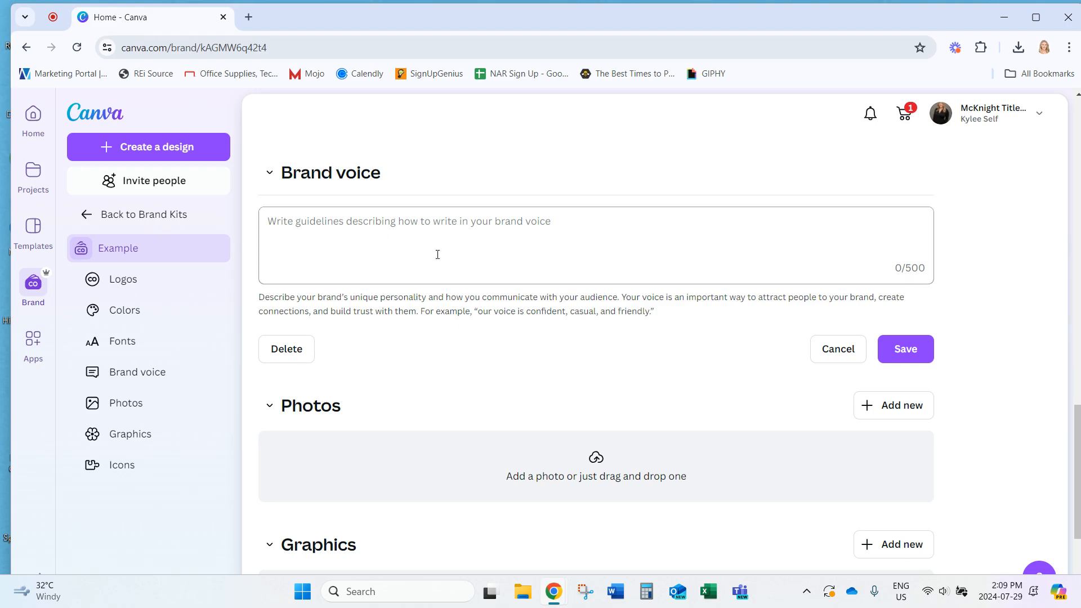
left_click(347, 221)
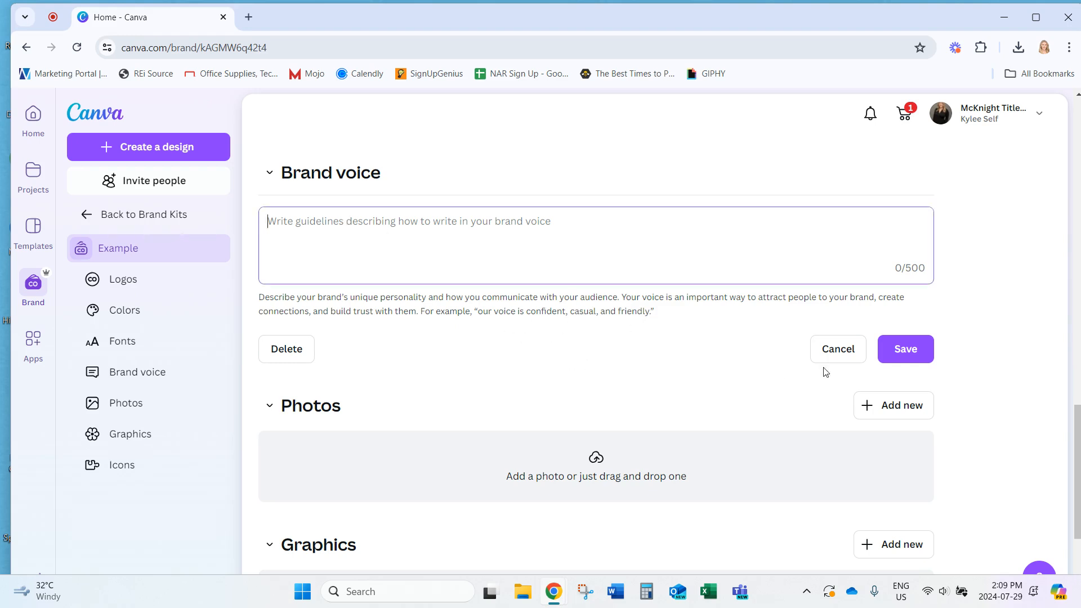
type("Ou")
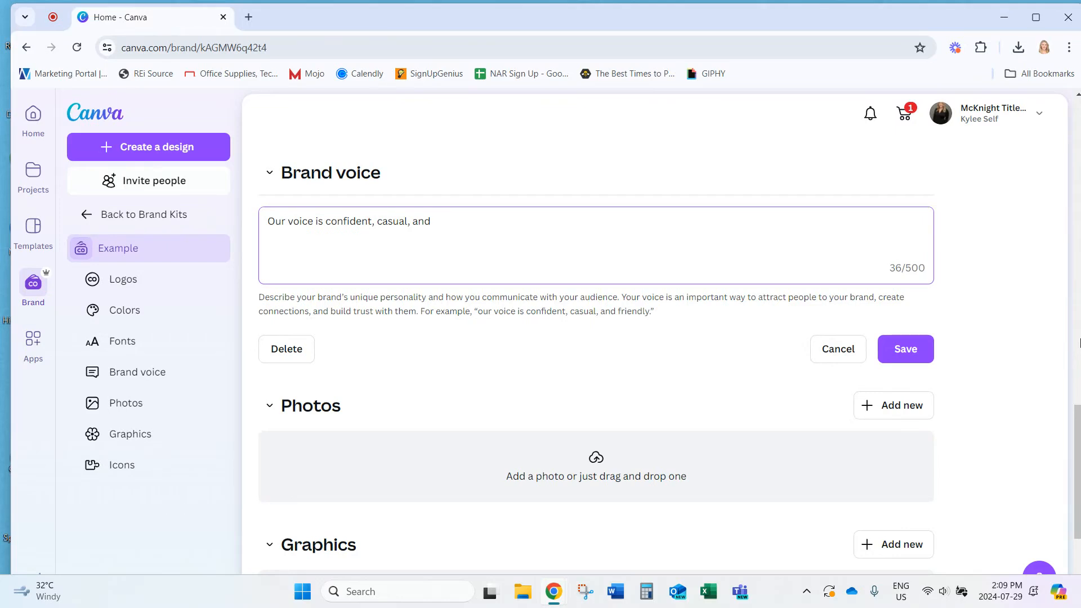
type("ndly")
left_click(378, 222)
type("professional")
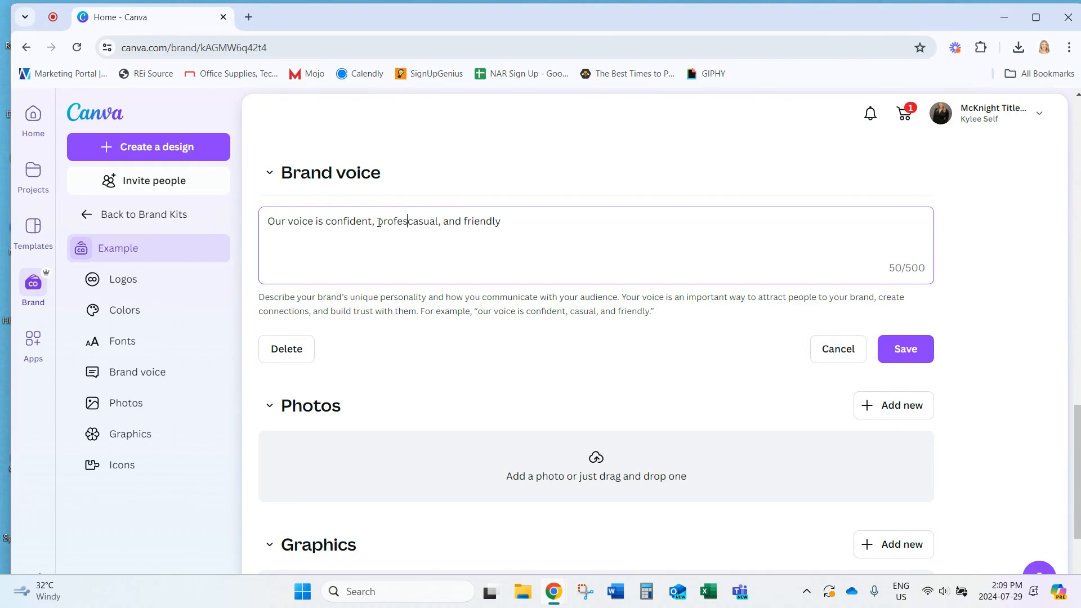
type(",")
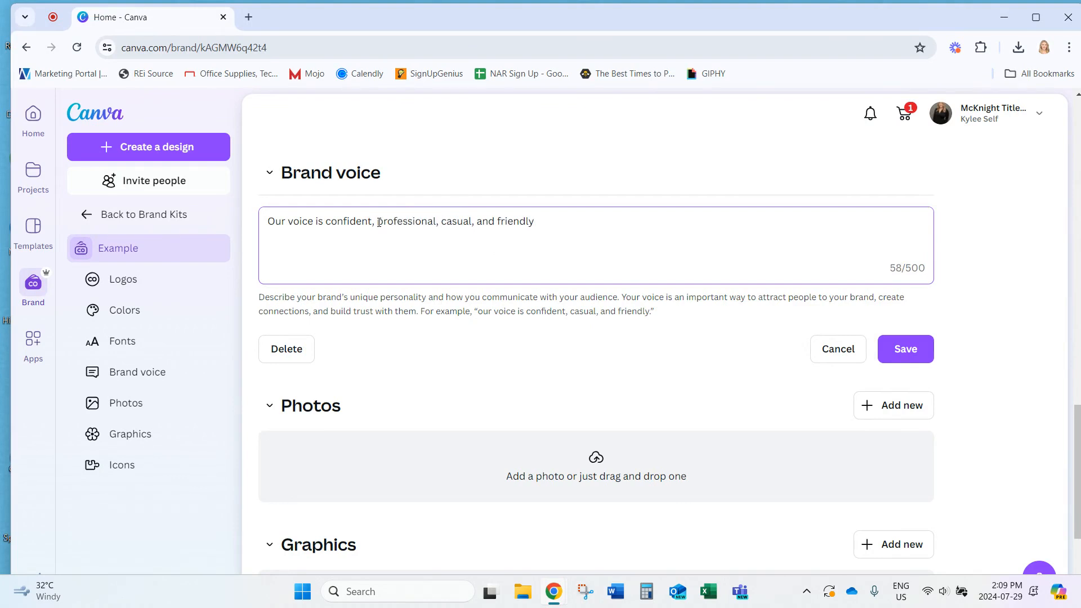
left_click(882, 350)
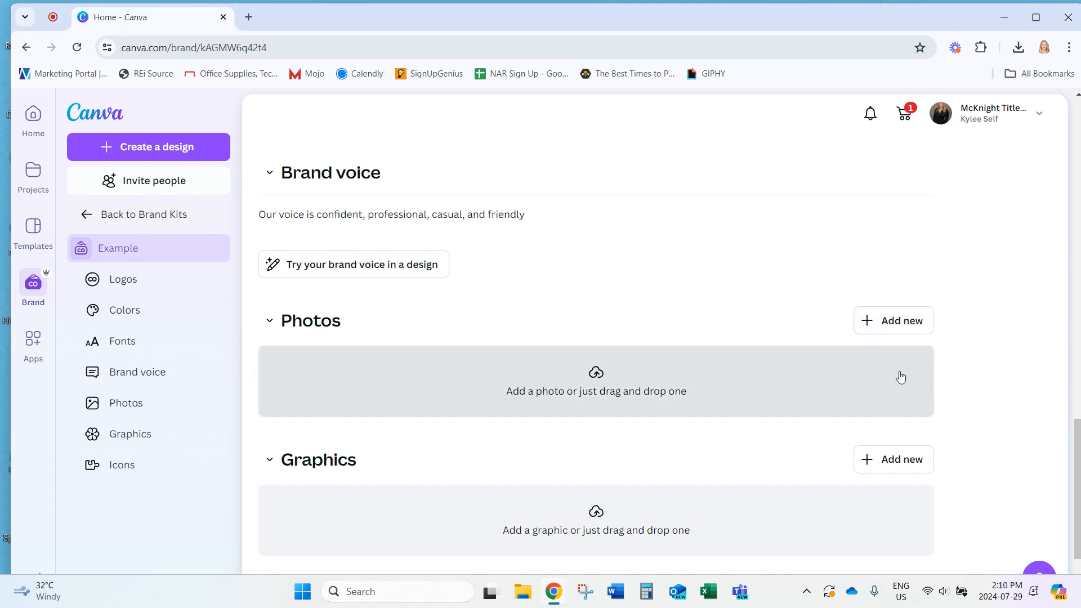
Upload a portrait photo from the computer into the brand kit's Photos
left_click(893, 330)
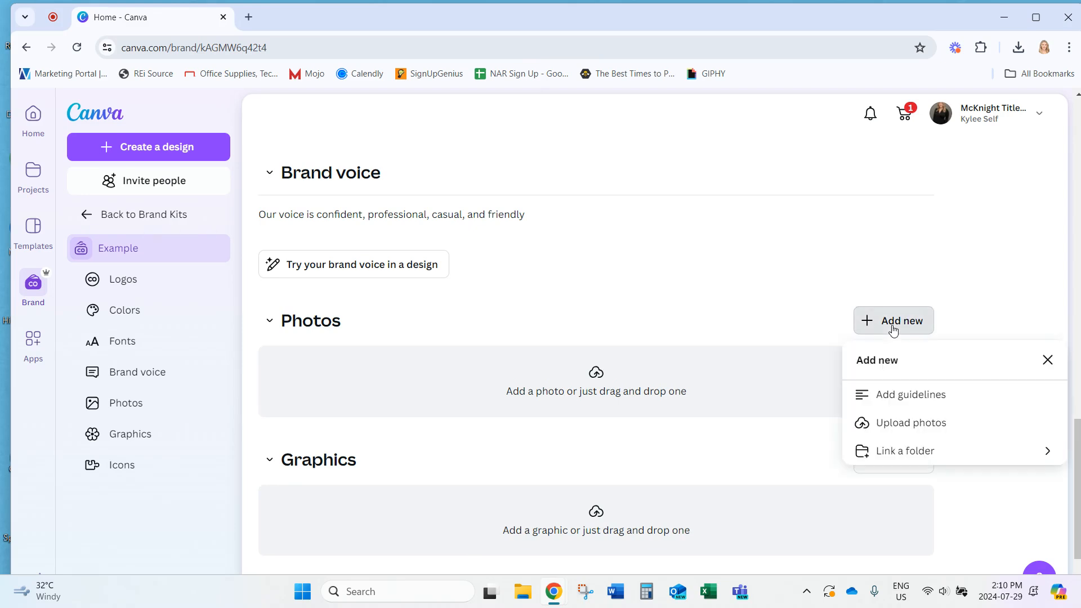
left_click(914, 422)
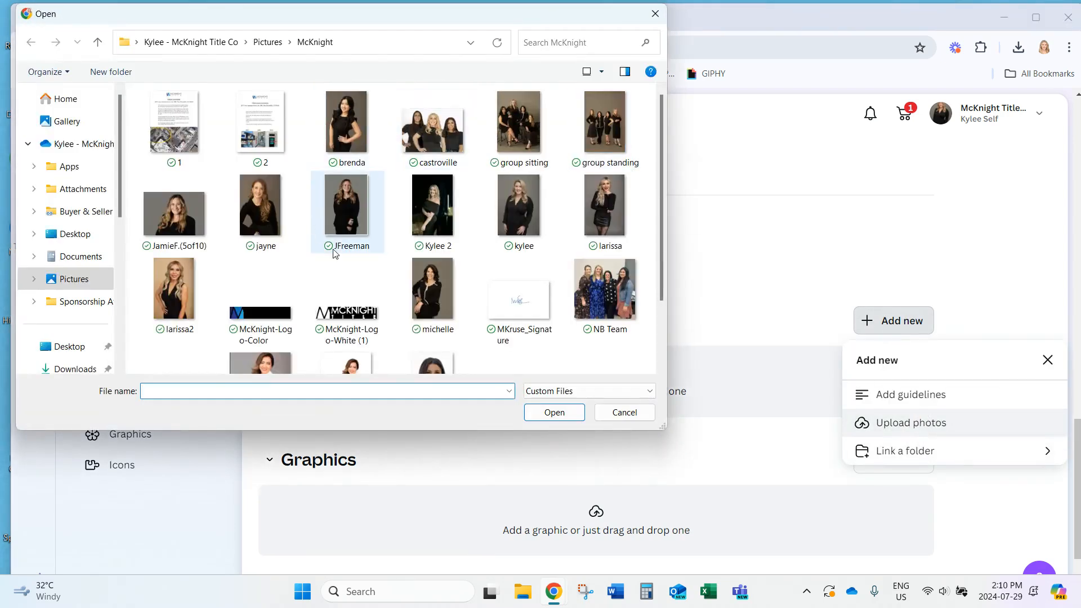
left_click(445, 211)
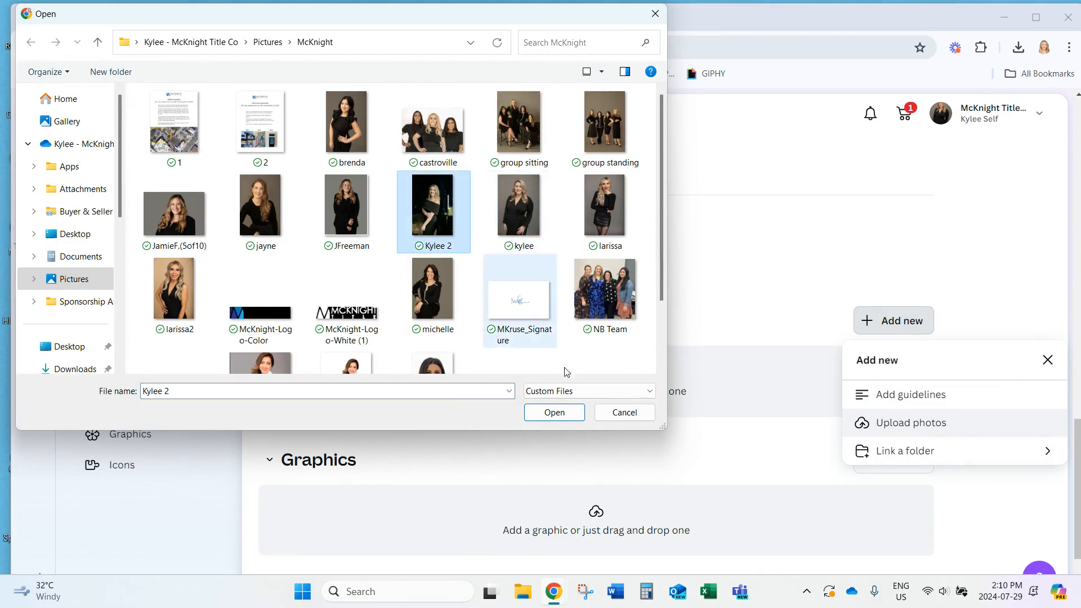
left_click(554, 413)
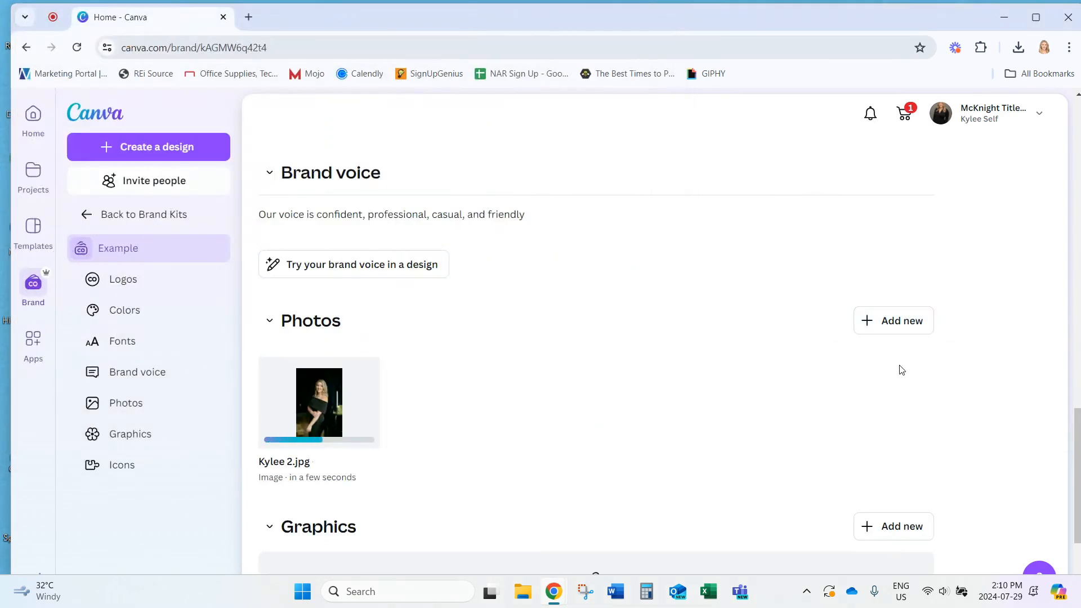
Upload the kylee photo as a second brand kit photo
left_click(893, 327)
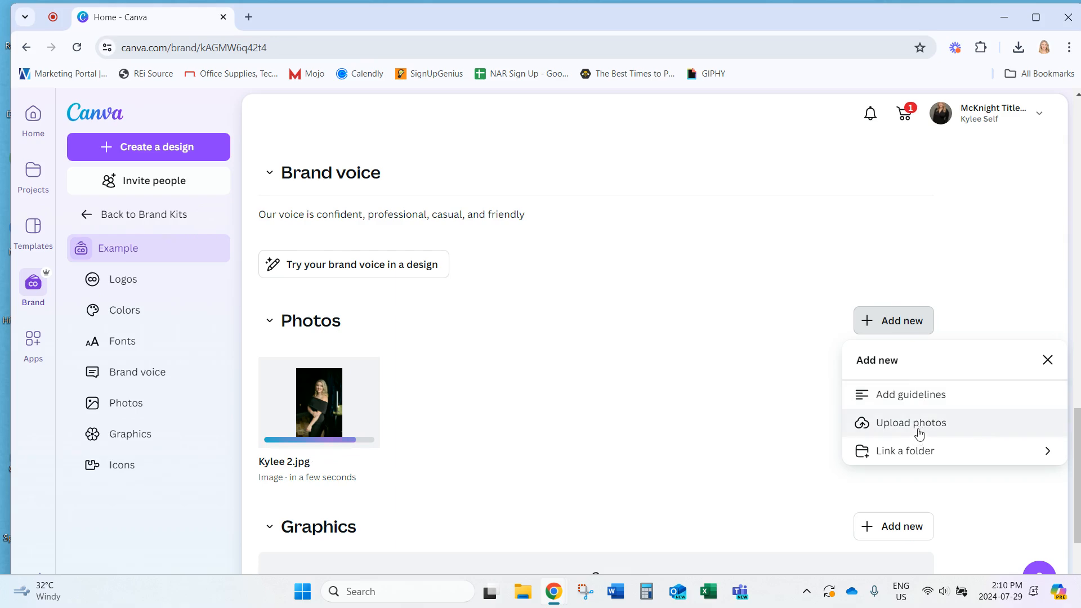
left_click(962, 432)
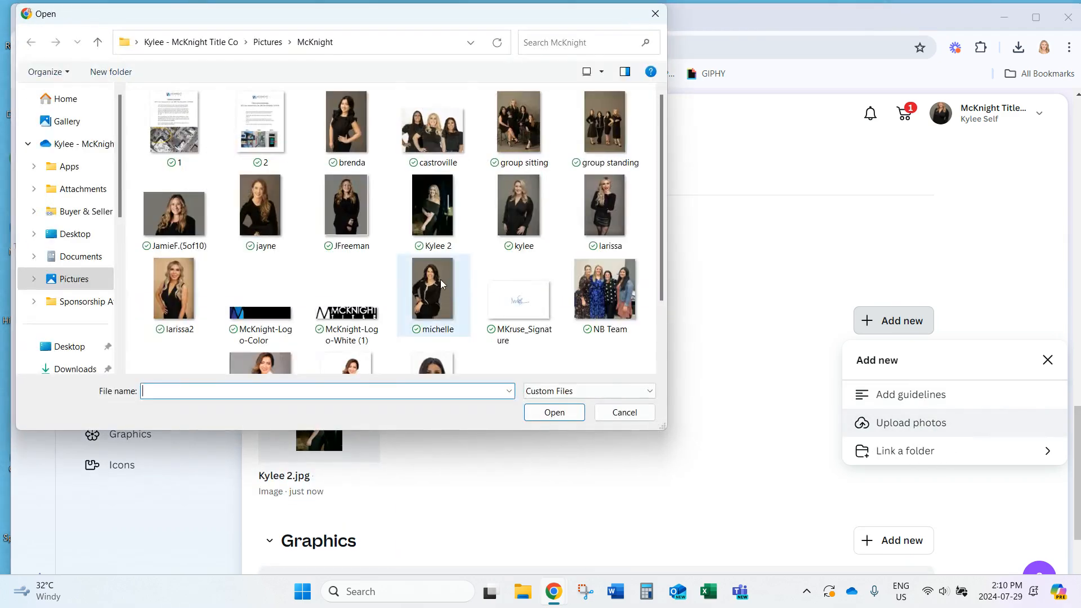
left_click(541, 206)
left_click(572, 420)
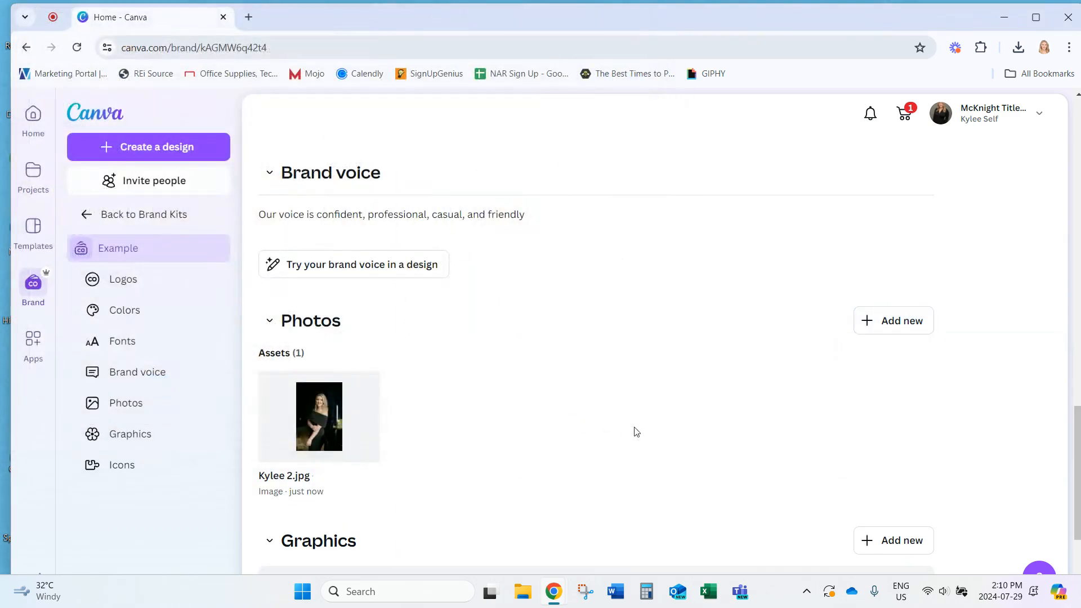
scroll(607, 462, "down", 1)
scroll(607, 462, "down", 4)
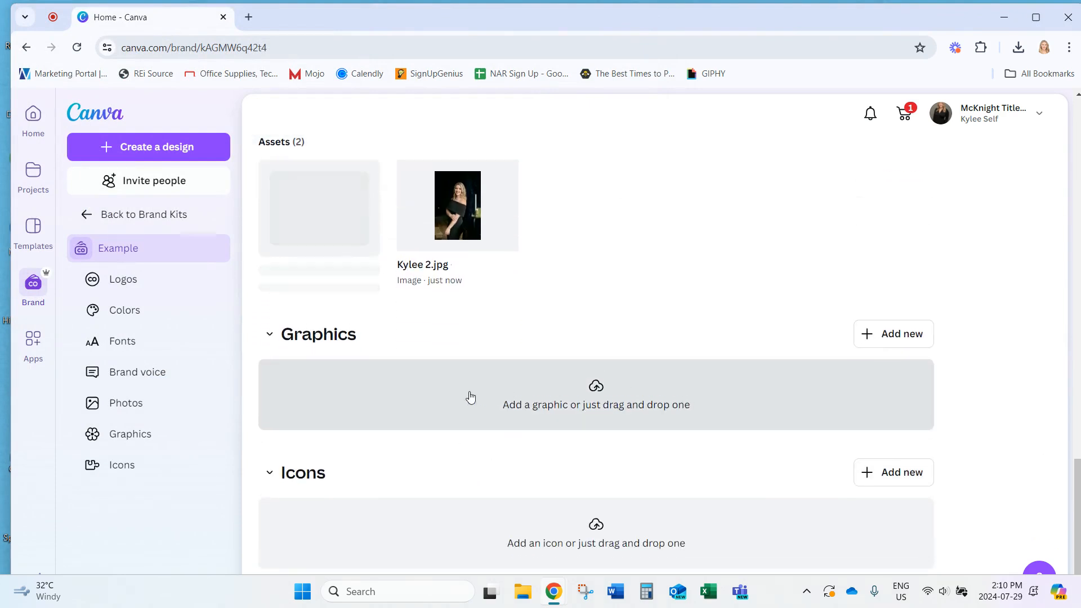
scroll(575, 431, "down", 1)
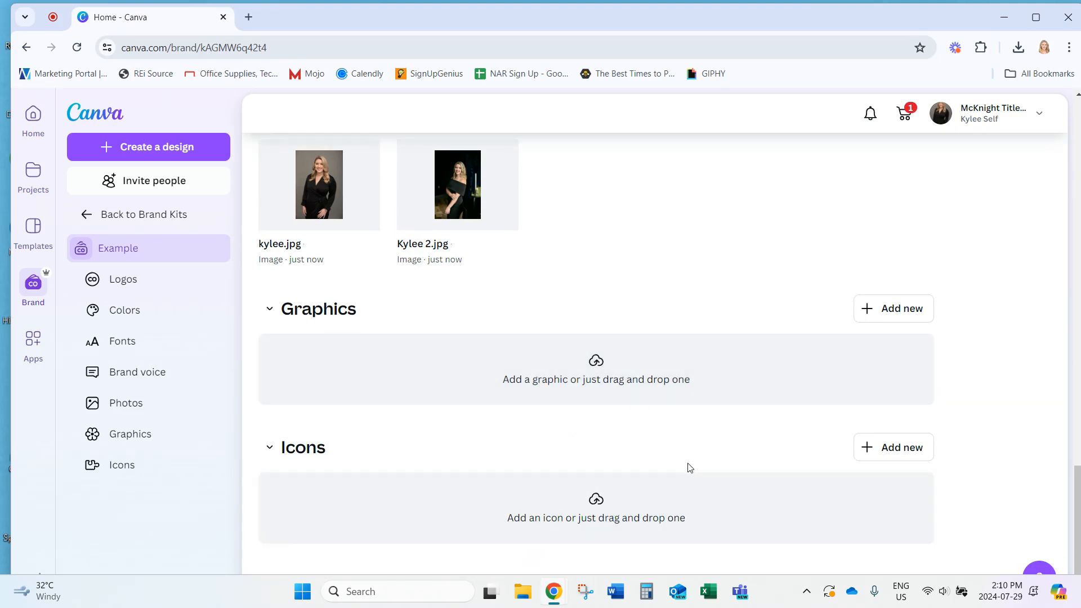
scroll(715, 489, "up", 4)
scroll(650, 484, "up", 20)
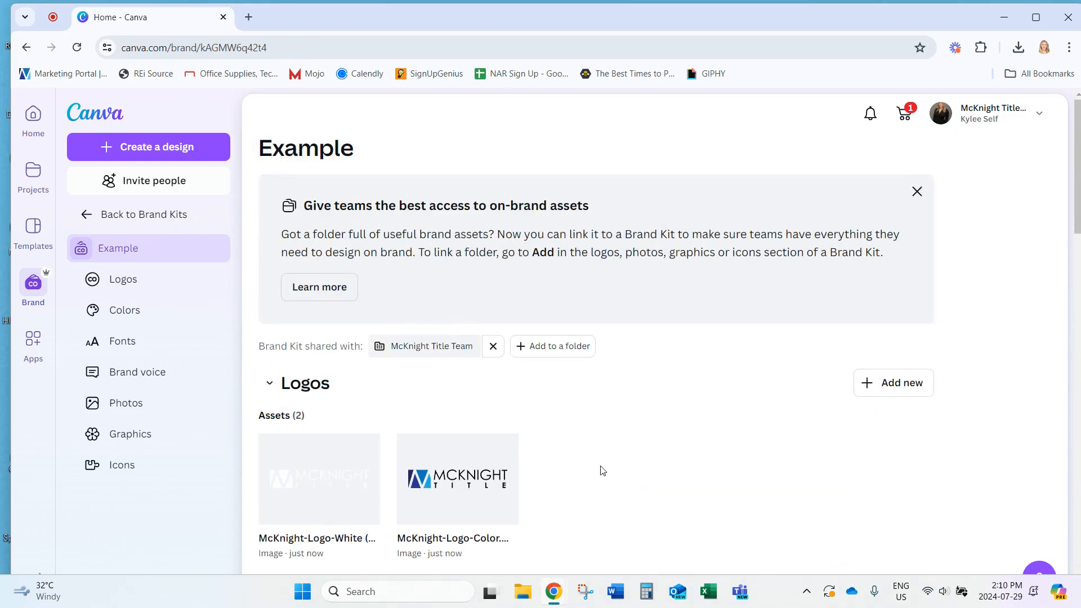
Delete the McKnight-Logo-Color.png logo from the Example kit, keeping only the white logo
left_click(502, 450)
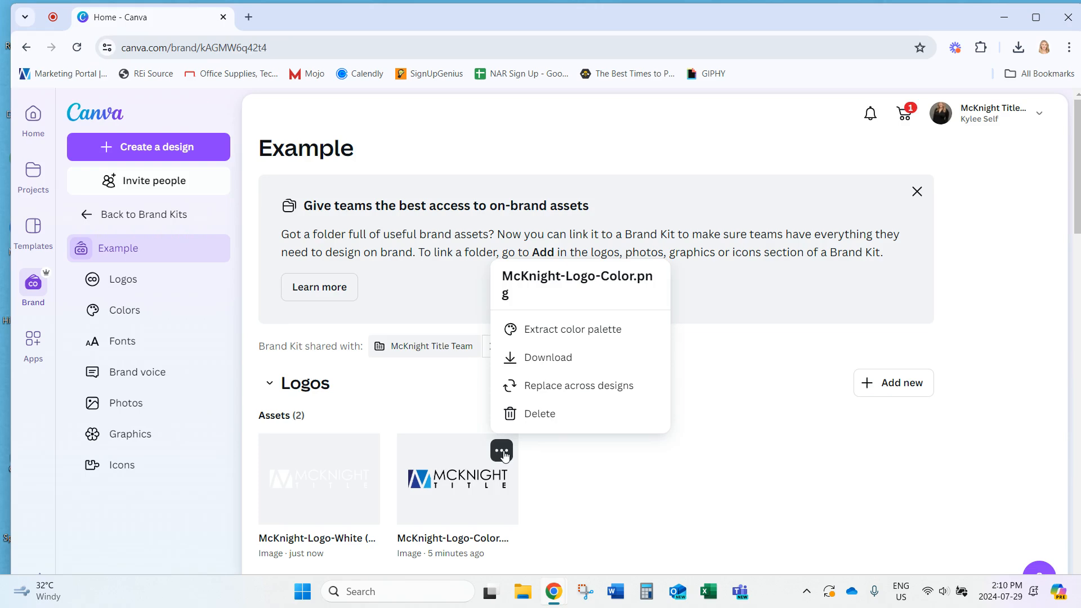
left_click(548, 421)
left_click(697, 405)
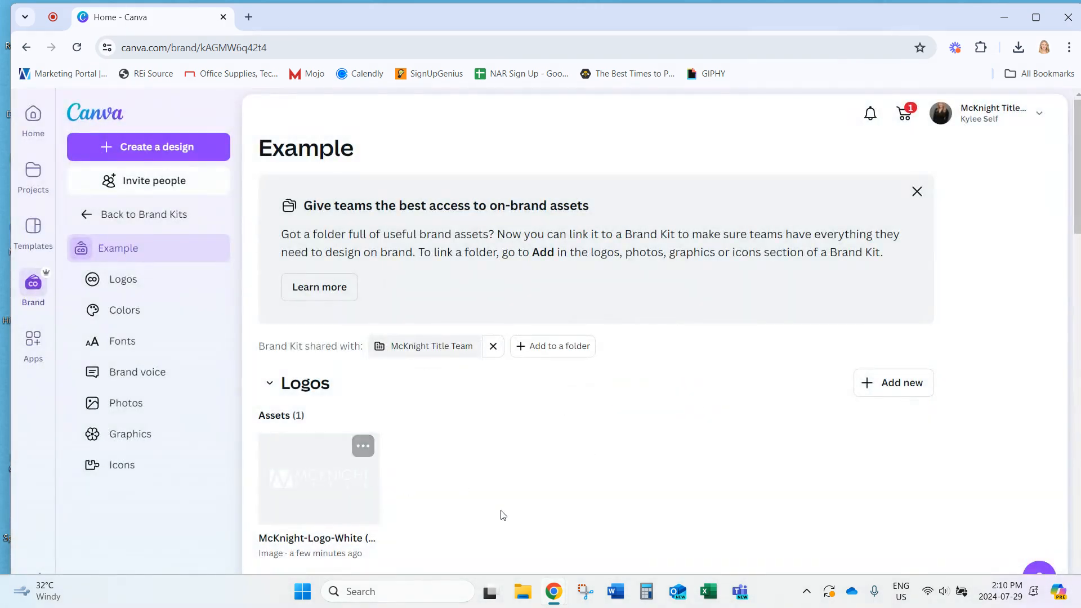
scroll(526, 523, "down", 5)
scroll(476, 511, "up", 5)
Create a new Instagram Post (Square) design from the Home page
left_click(35, 125)
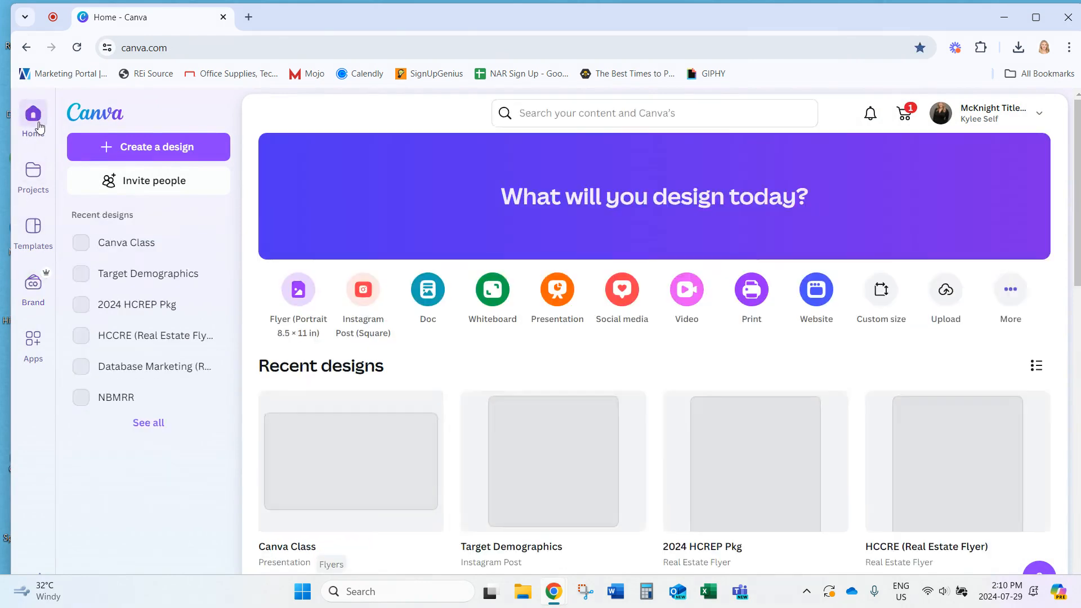
left_click(124, 149)
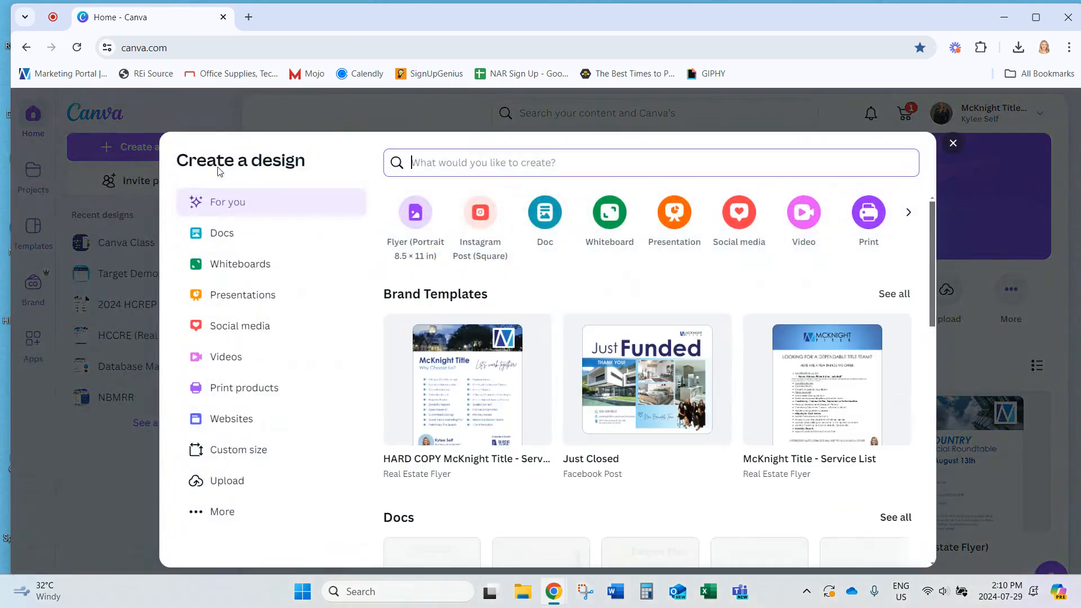
left_click(481, 218)
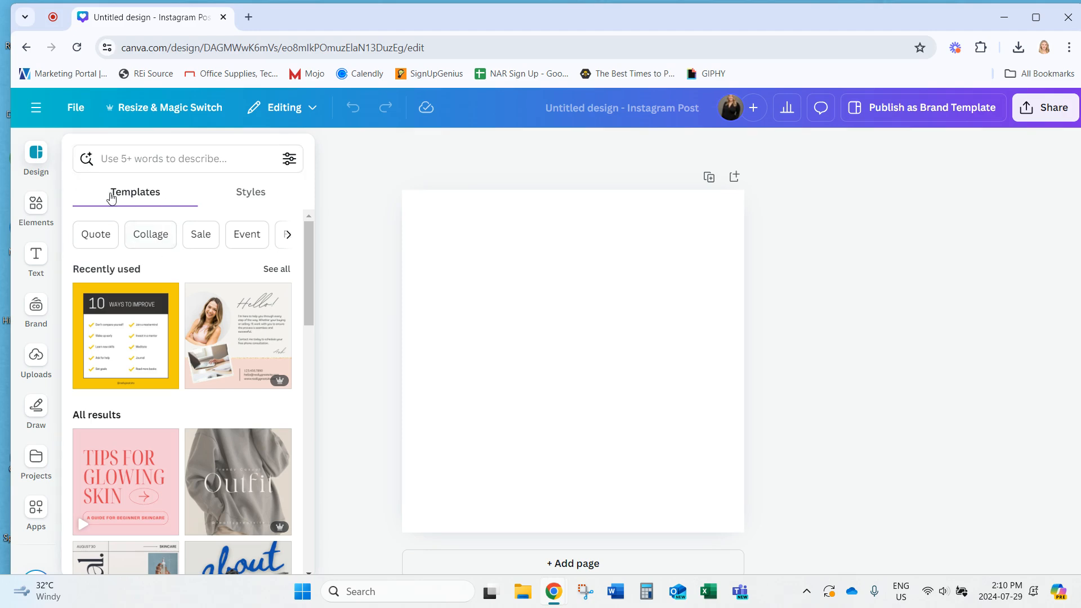
Switch the design's brand styles to the Example brand kit
left_click(259, 197)
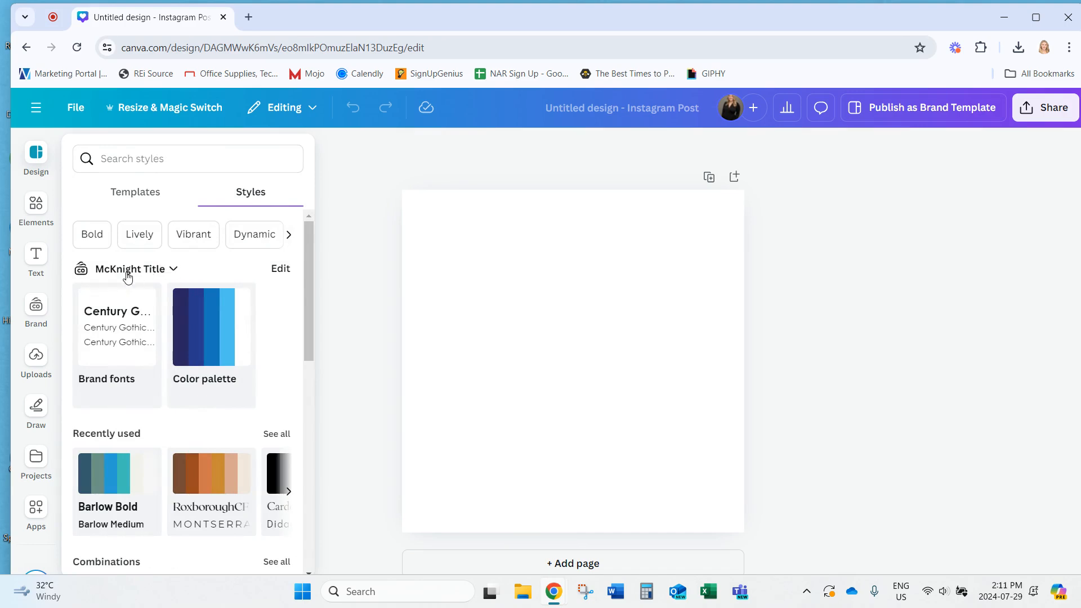
left_click(174, 269)
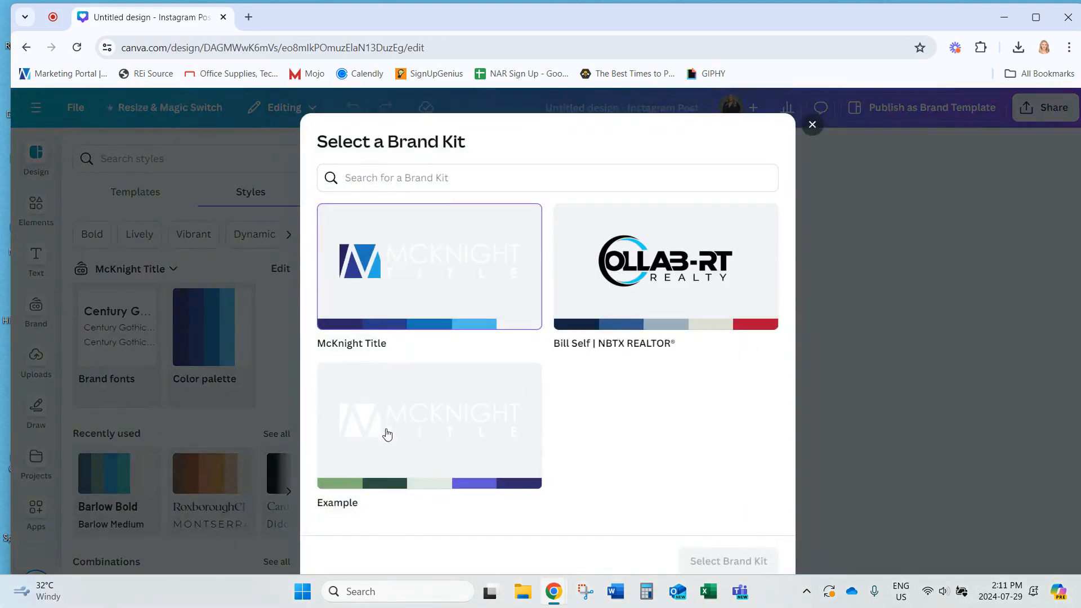
left_click(388, 433)
left_click(738, 563)
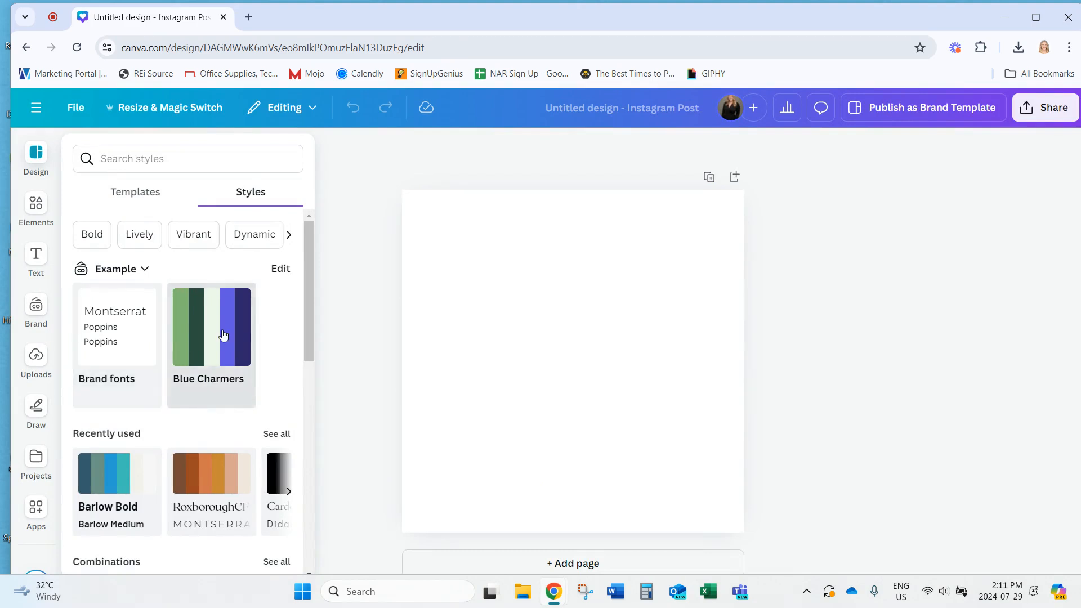
left_click(144, 193)
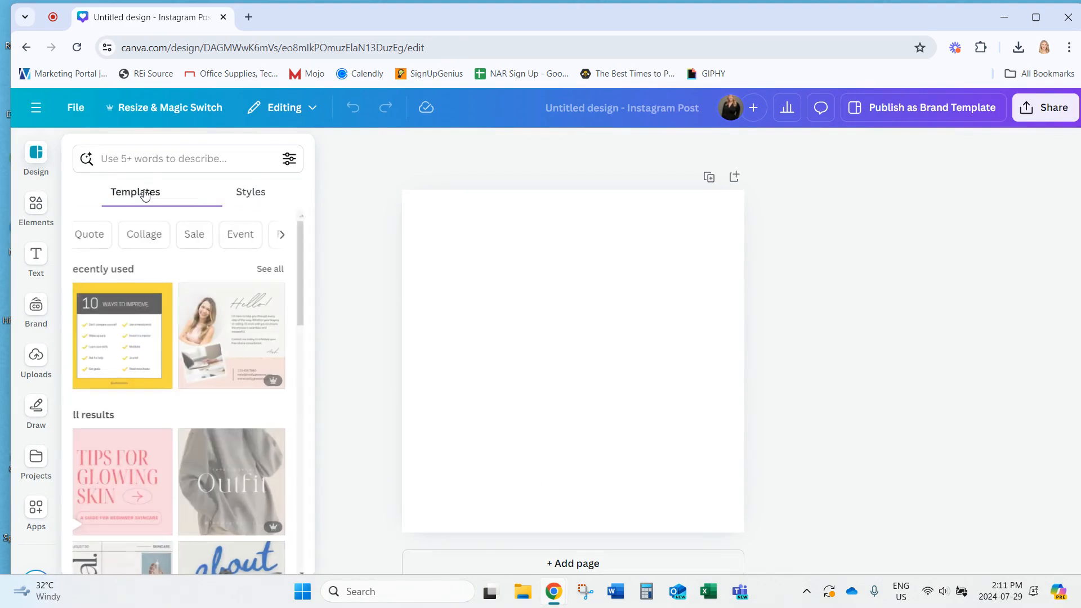
scroll(206, 357, "down", 4)
scroll(206, 357, "up", 5)
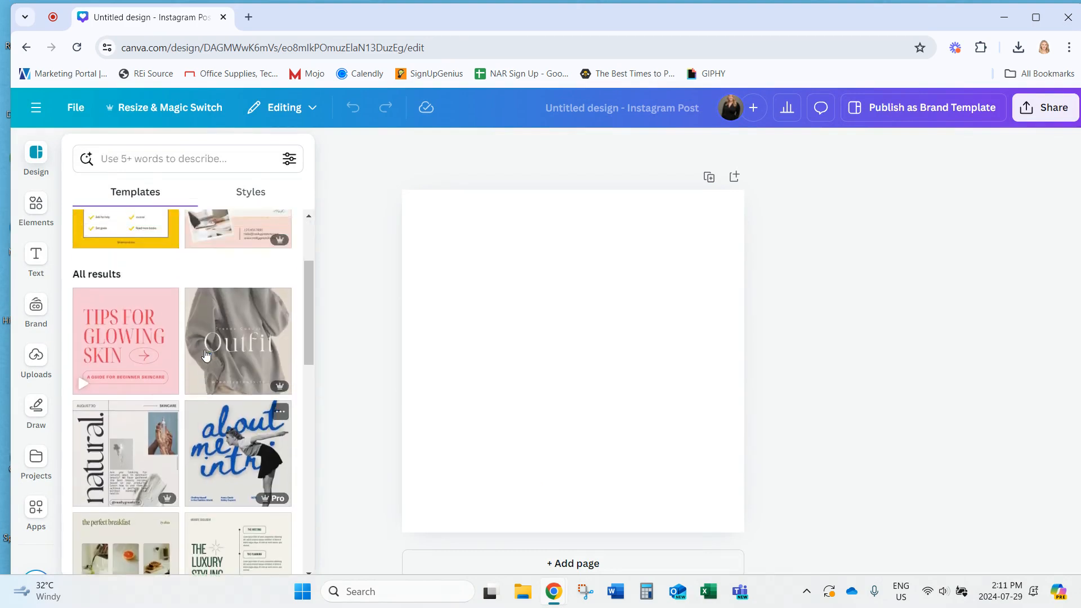
Search templates for 'Real Estate' and apply the Benefits of Owning a Home template
left_click(201, 160)
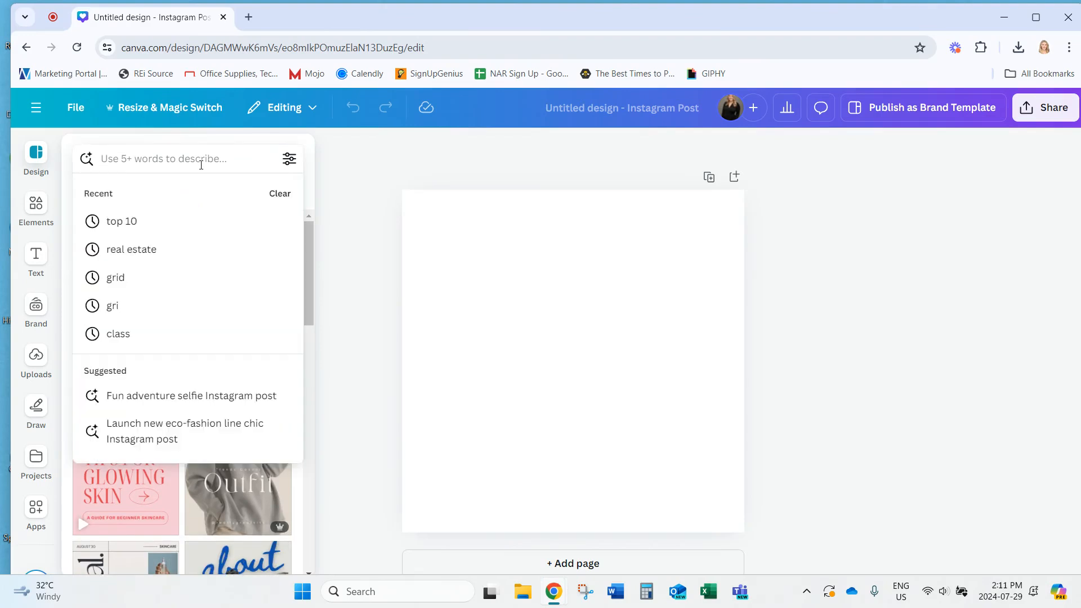
type("Real")
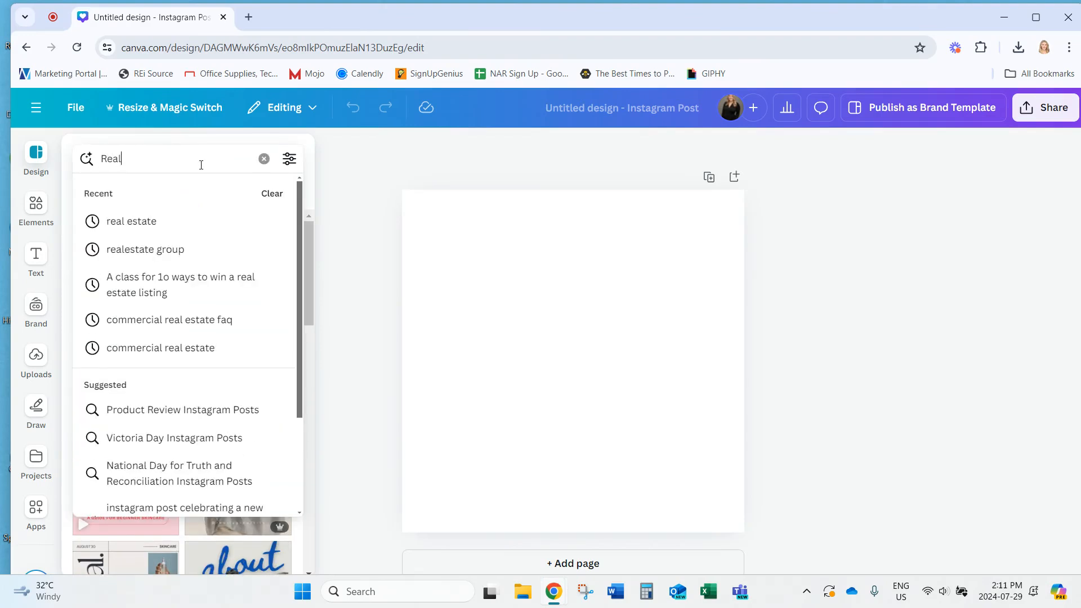
type(" Estate")
key("Return")
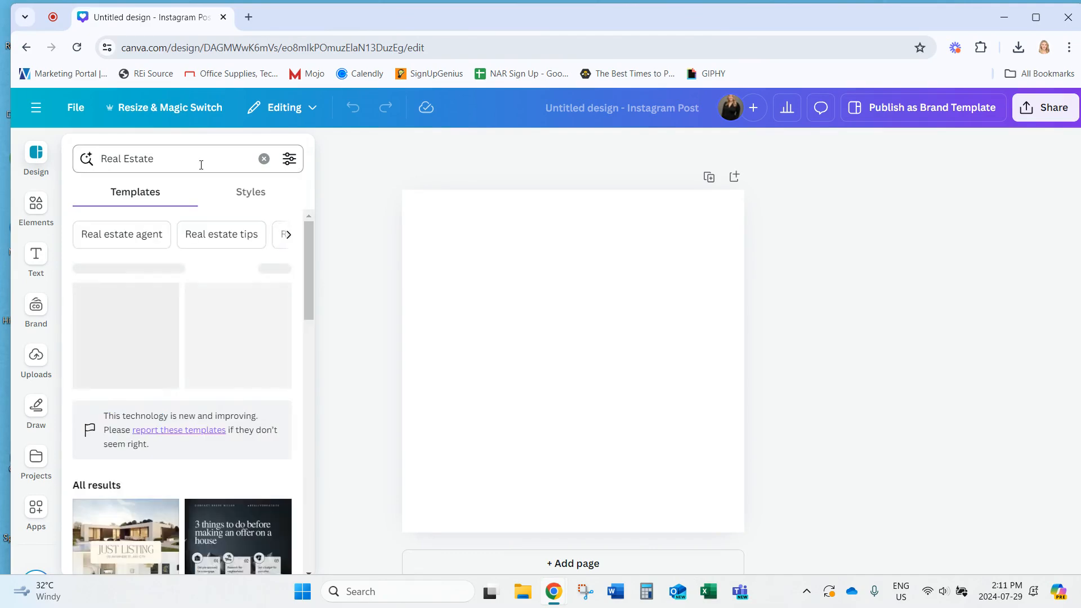
scroll(219, 524, "down", 3)
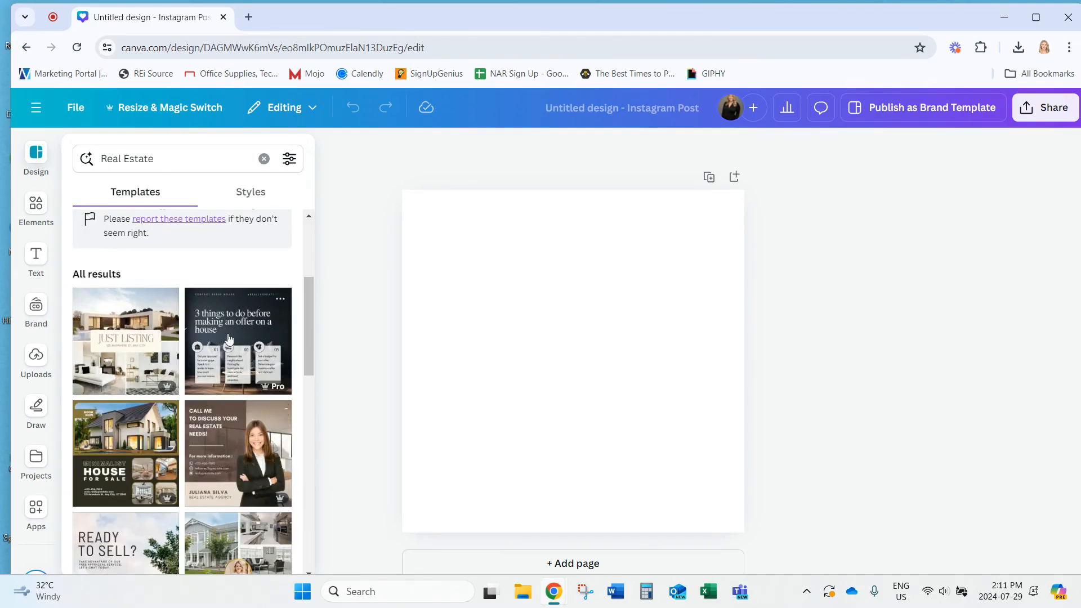
scroll(236, 336, "down", 5)
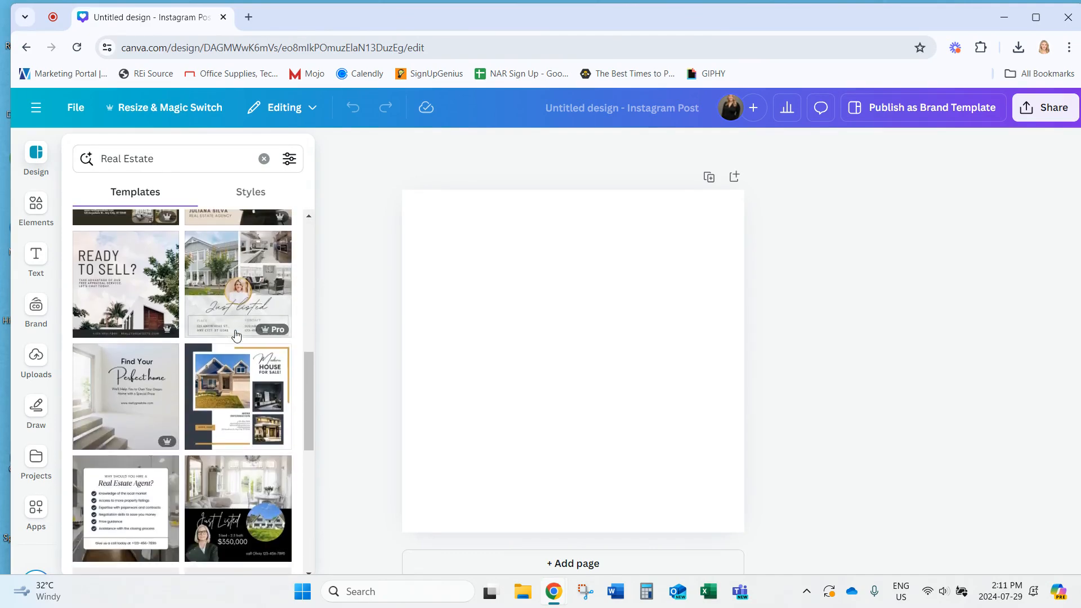
scroll(223, 344, "down", 5)
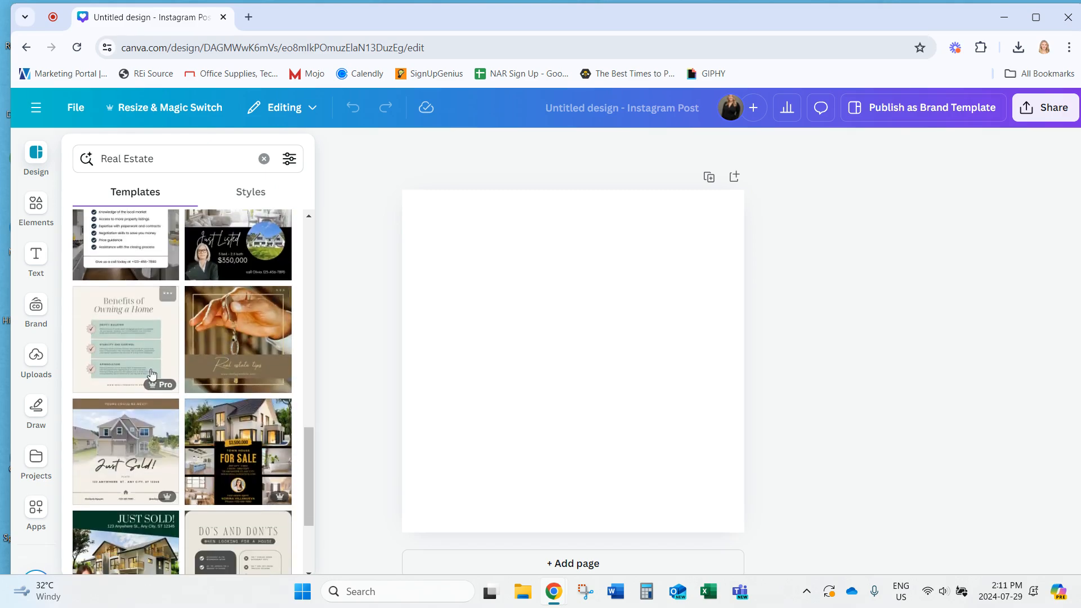
left_click(117, 341)
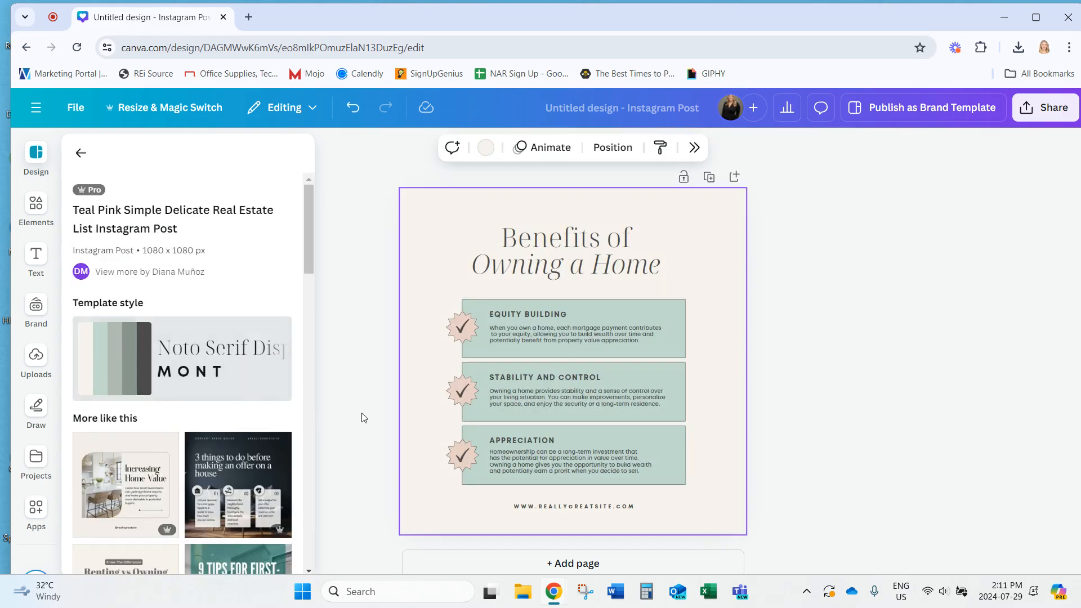
left_click(84, 154)
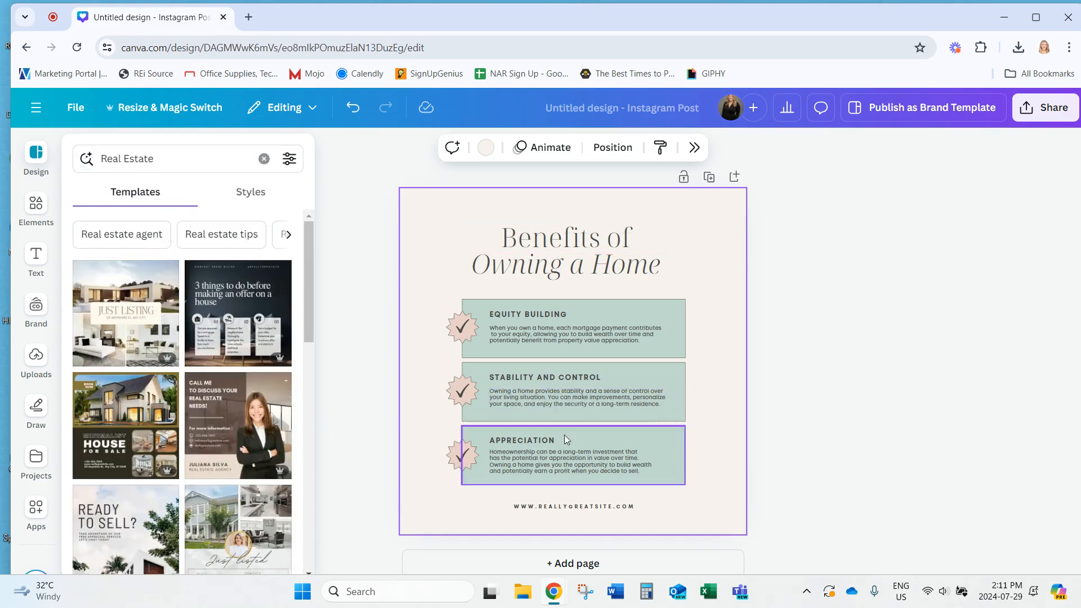
left_click(264, 158)
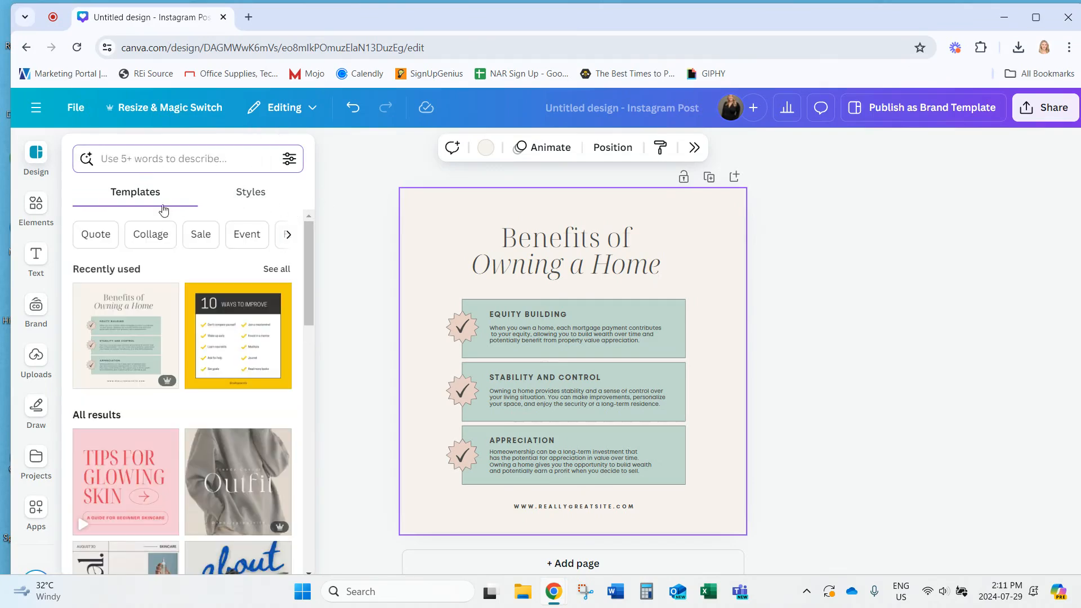
left_click(244, 201)
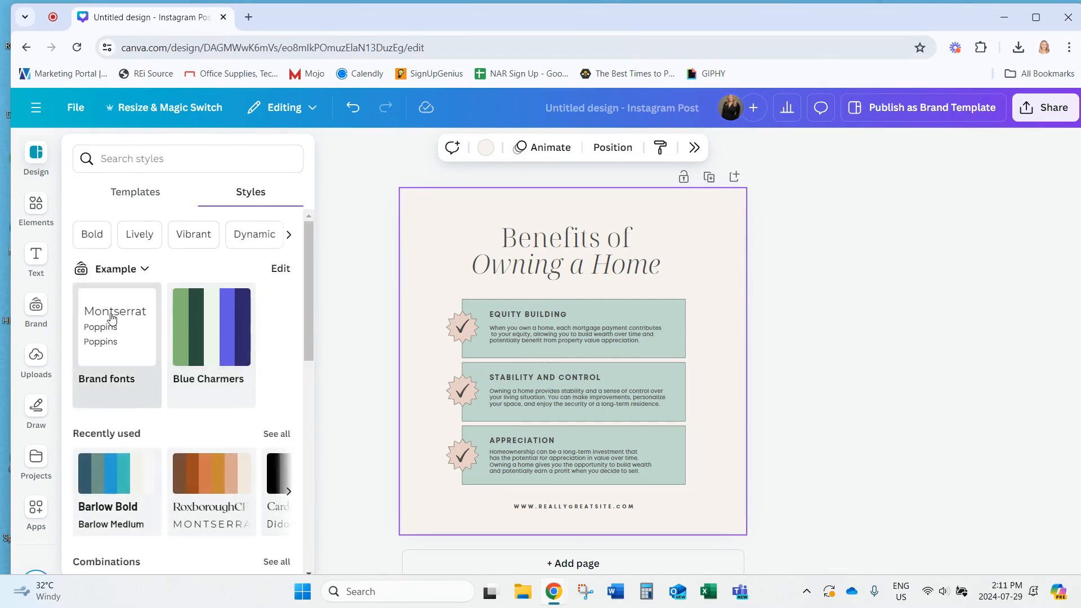
Apply the brand fonts and shuffle the Blue Charmers palette until the background is dark green
left_click(110, 331)
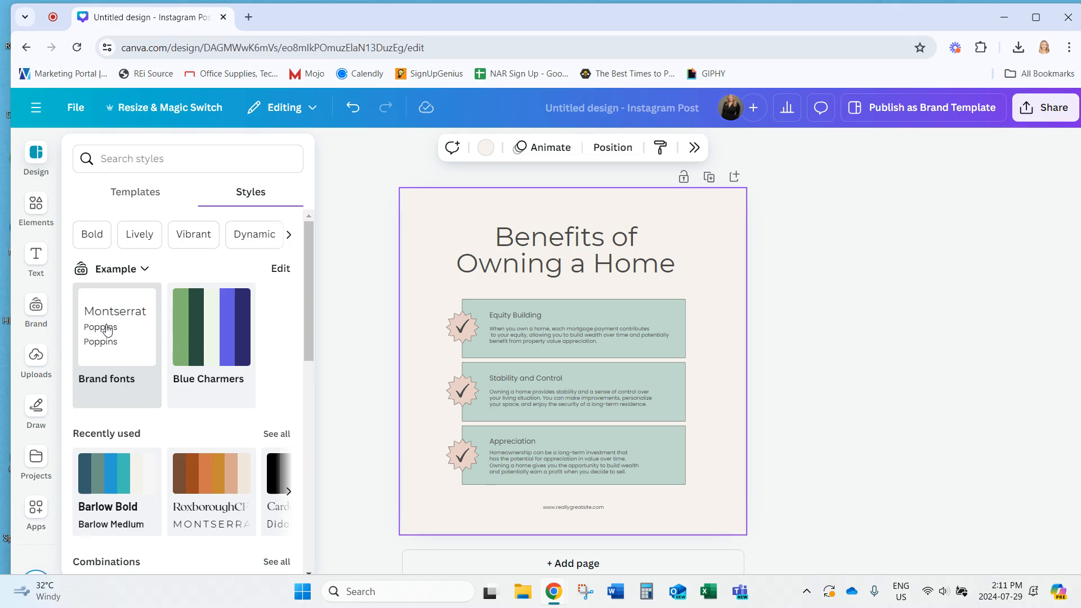
left_click(211, 337)
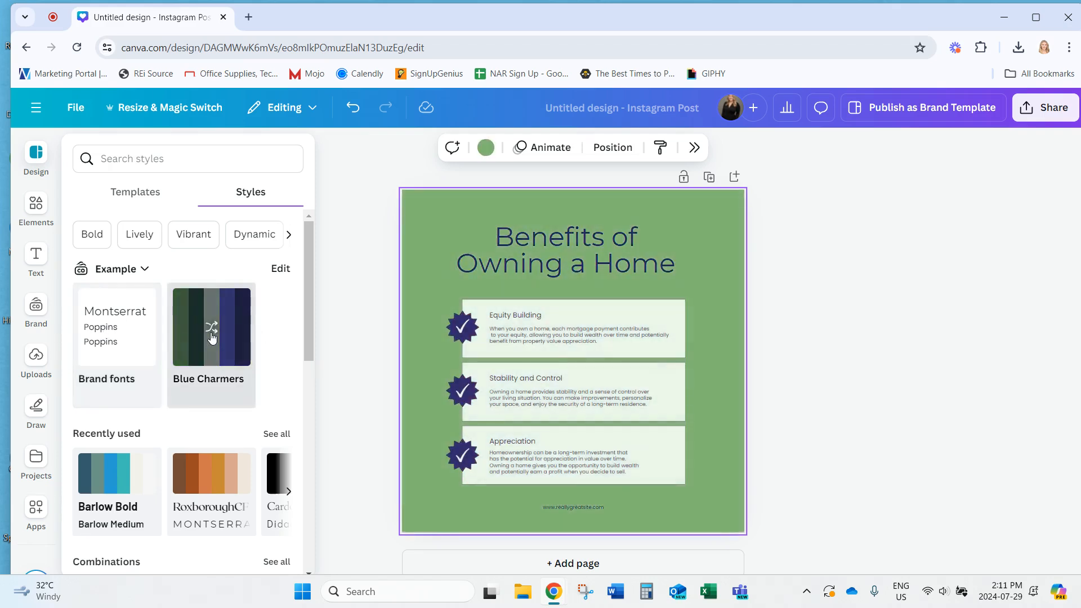
left_click(212, 338)
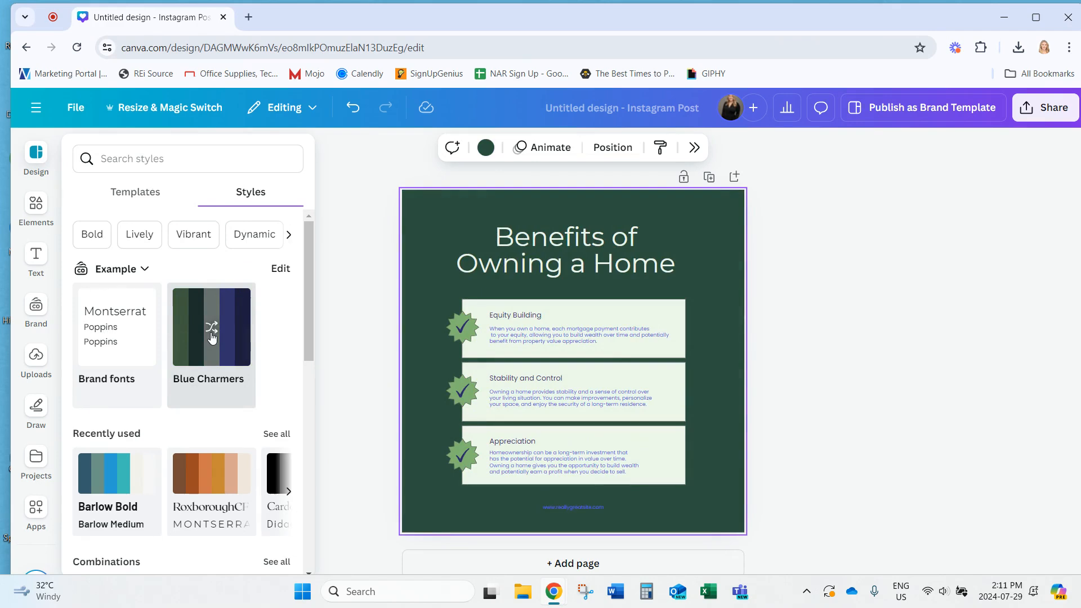
left_click(212, 338)
left_click(212, 338)
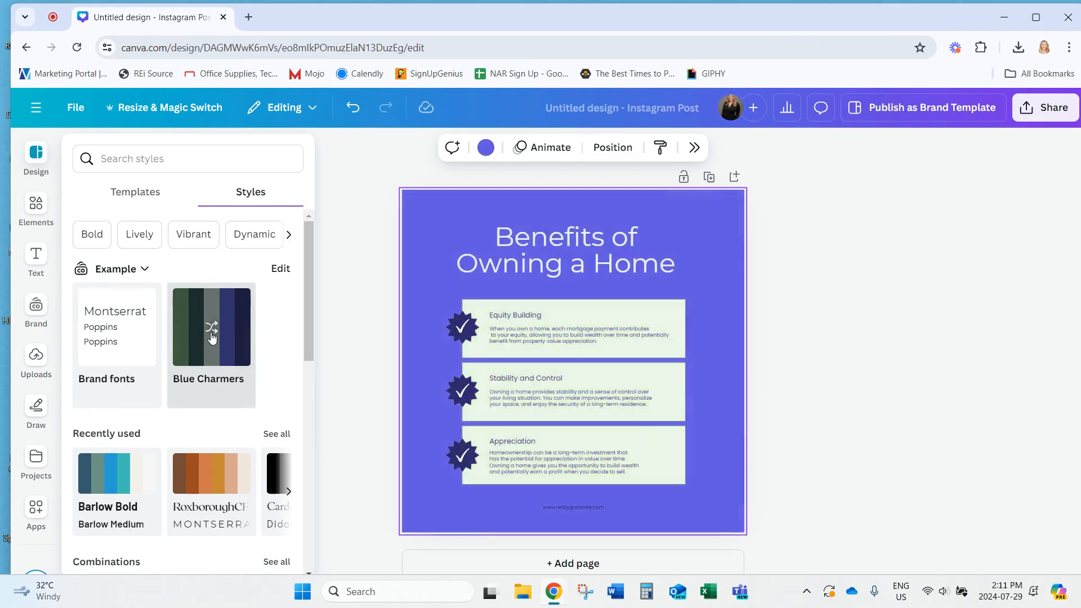
left_click(212, 338)
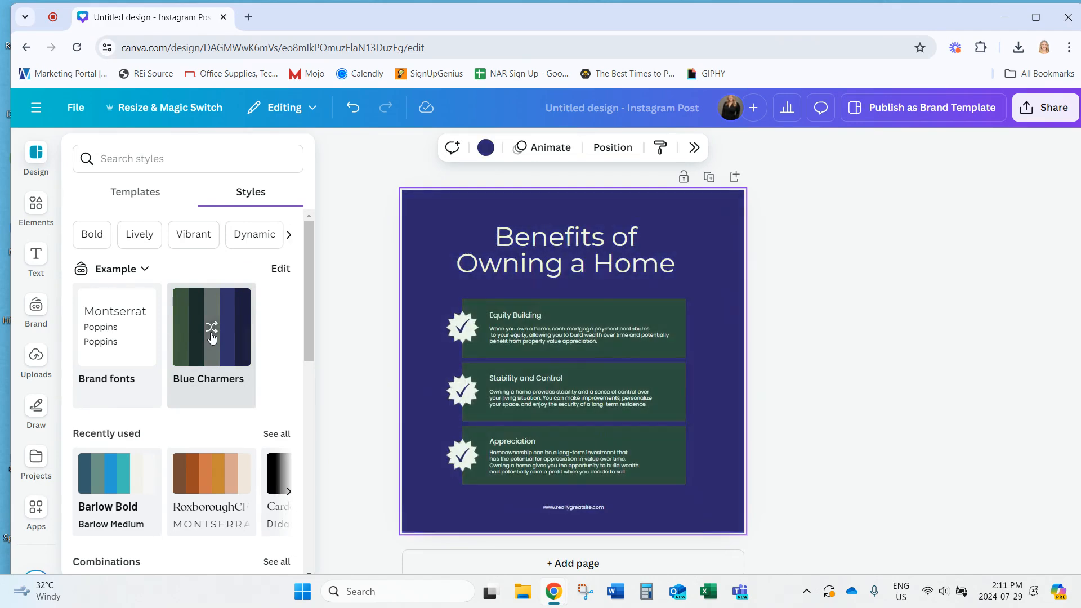
left_click(212, 338)
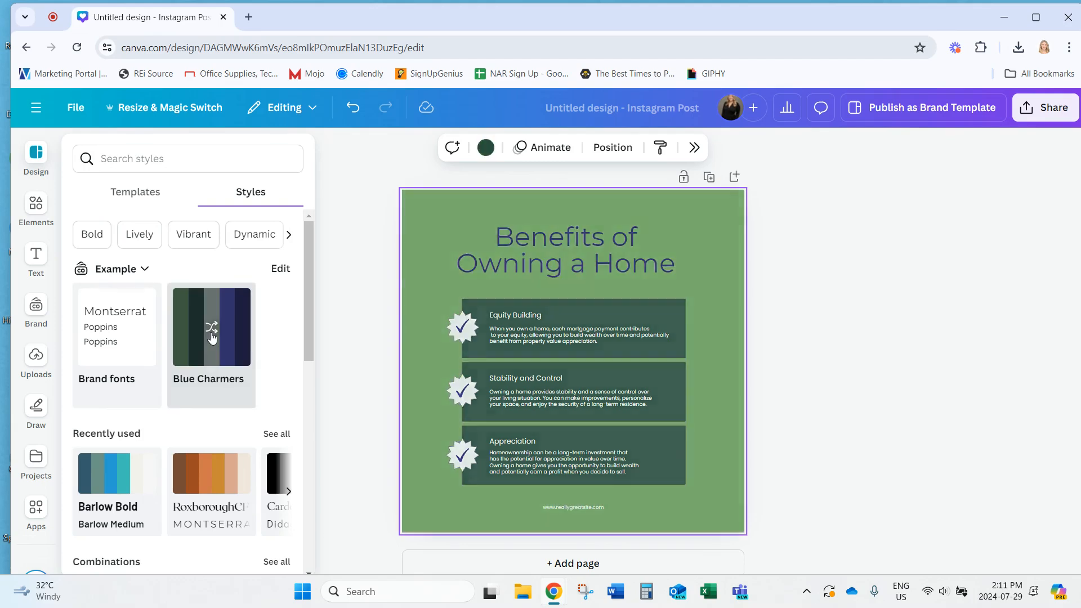
left_click(211, 338)
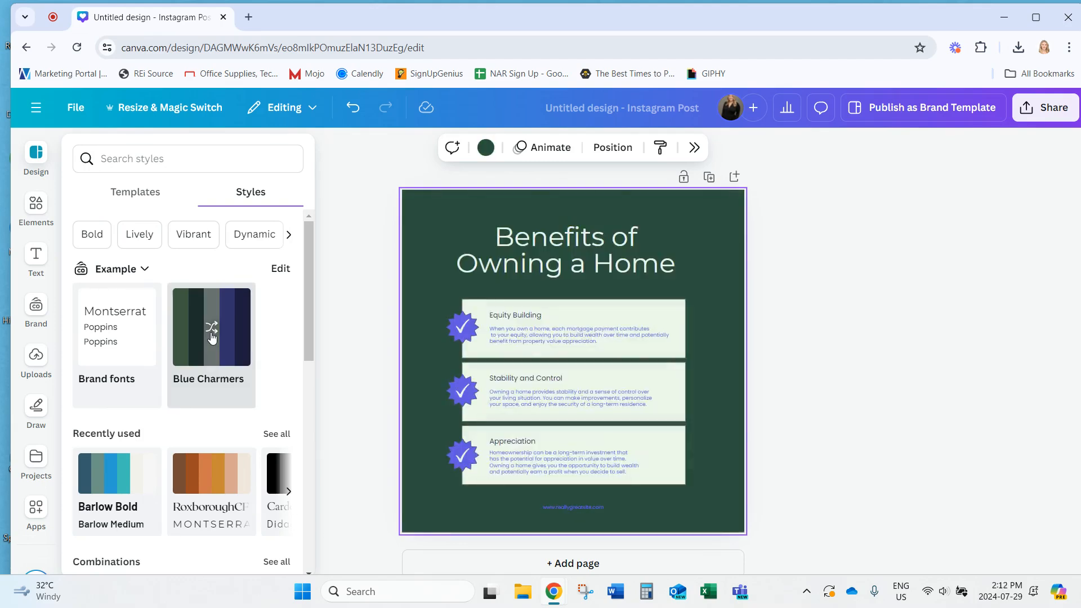
left_click(596, 505)
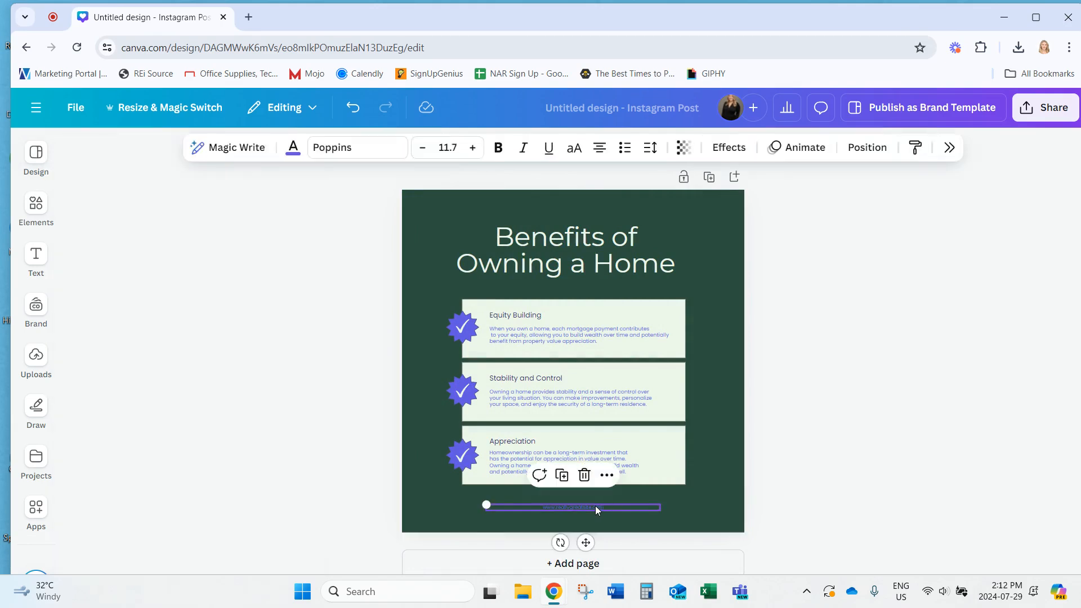
Delete the bottom website address and insert the white brand logo
left_click(584, 475)
left_click(36, 204)
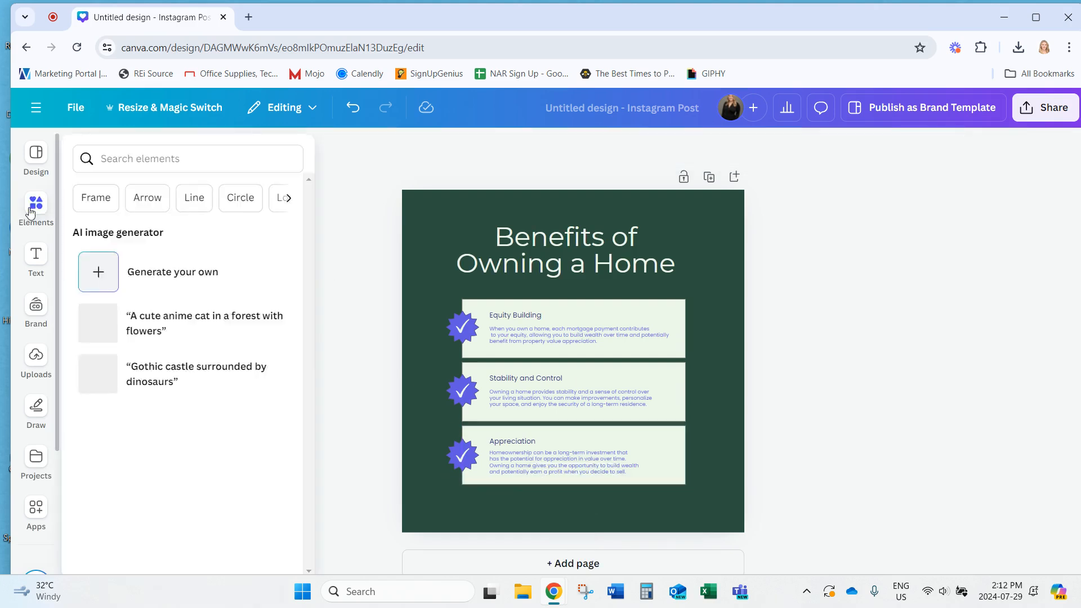
left_click(36, 155)
left_click(36, 204)
left_click(36, 307)
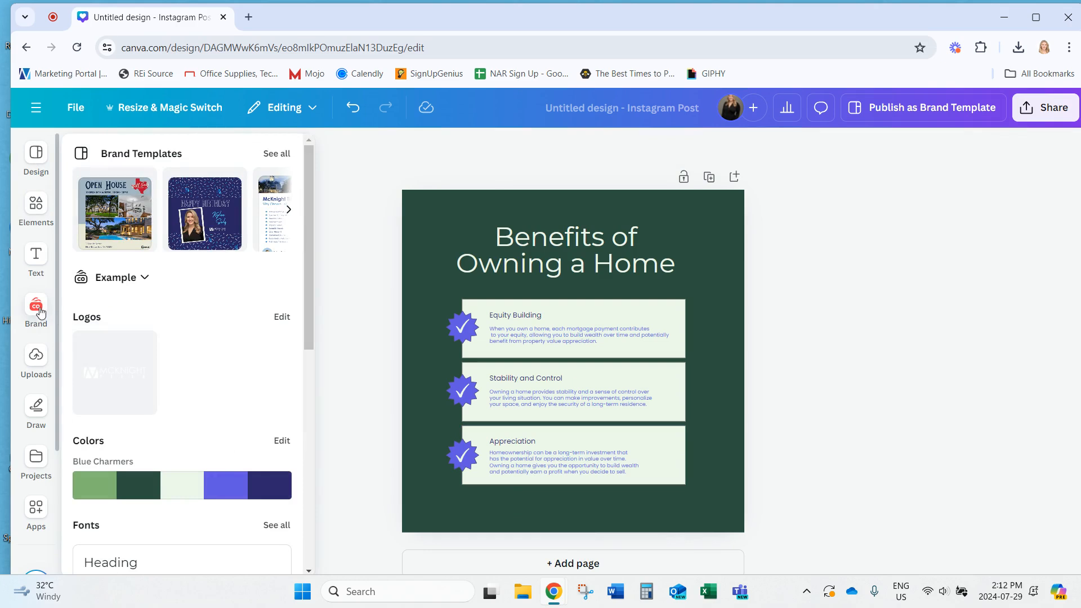
left_click(110, 369)
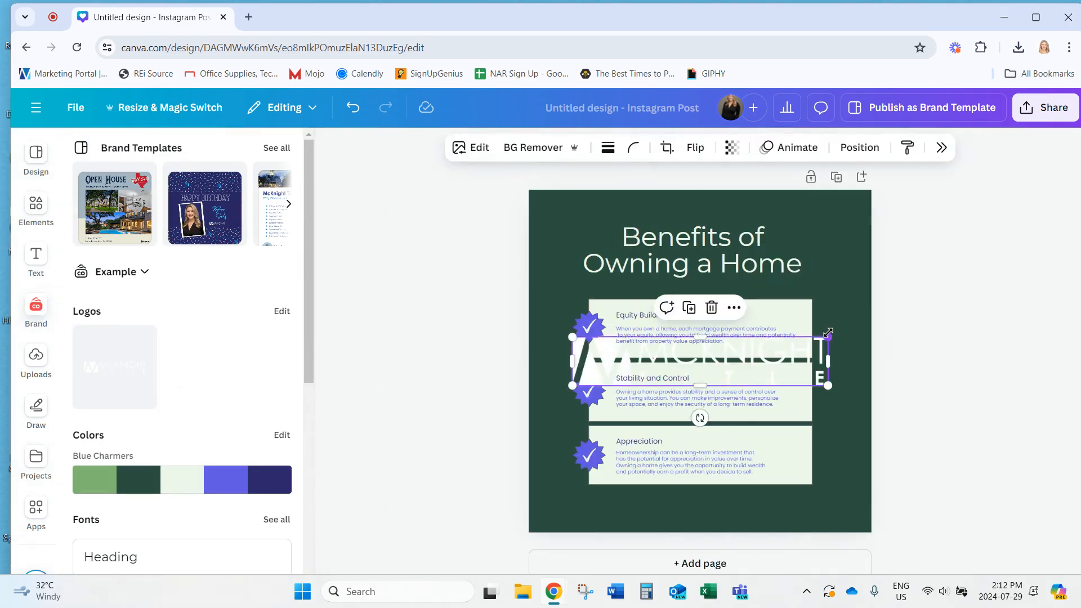
Shrink the logo and place it at the bottom below the benefit cards
left_click_drag(828, 336, 715, 373)
left_click_drag(658, 418, 714, 558)
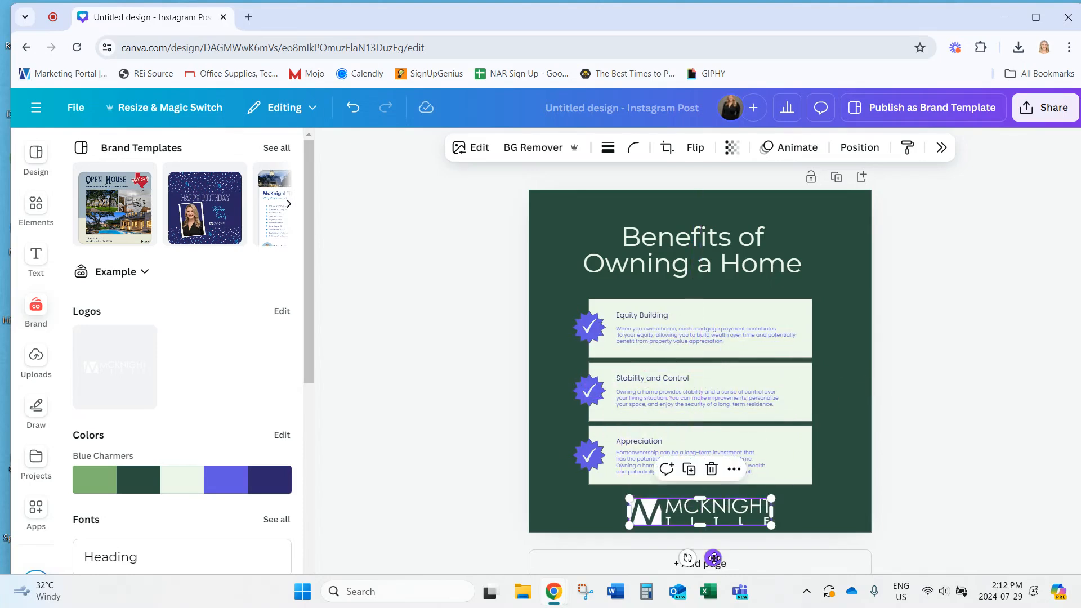
left_click(995, 472)
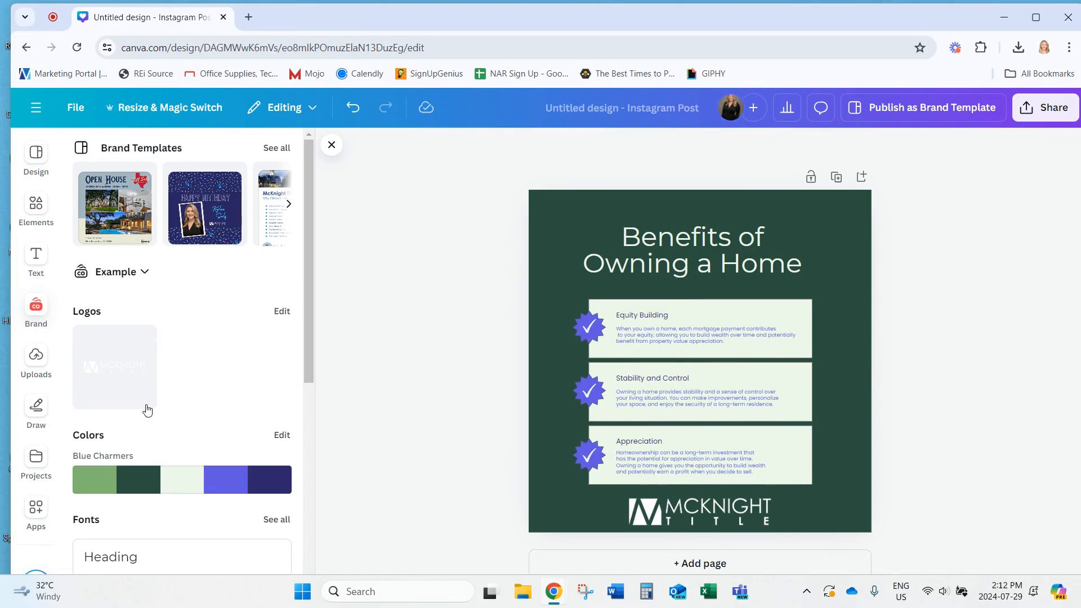
scroll(147, 410, "down", 8)
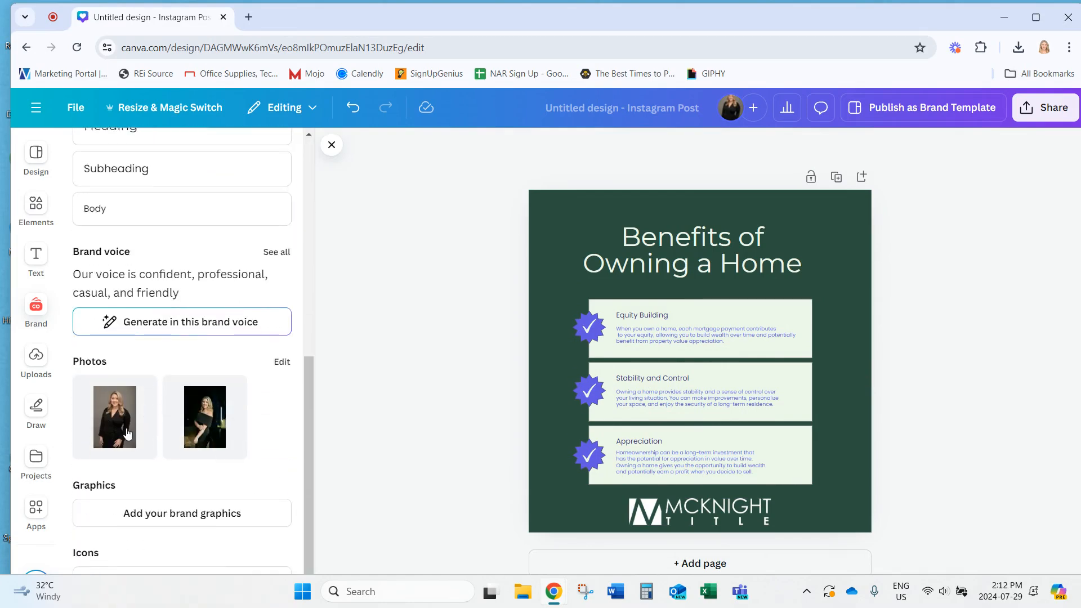
Add the brand headshot in the lower-right corner and shift the logo to bottom-left
left_click(127, 434)
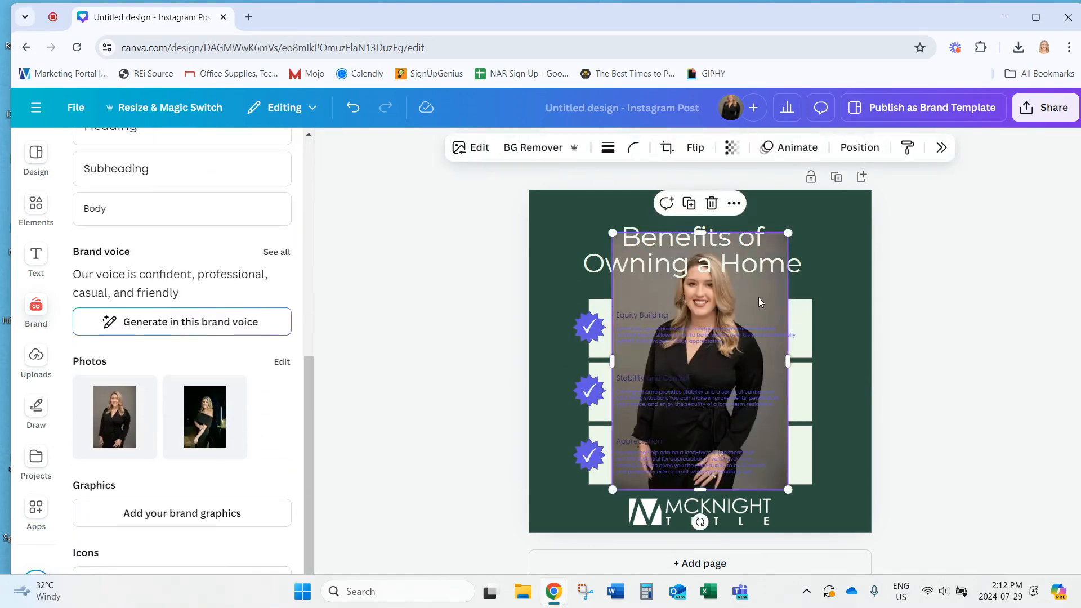
left_click_drag(760, 303, 841, 339)
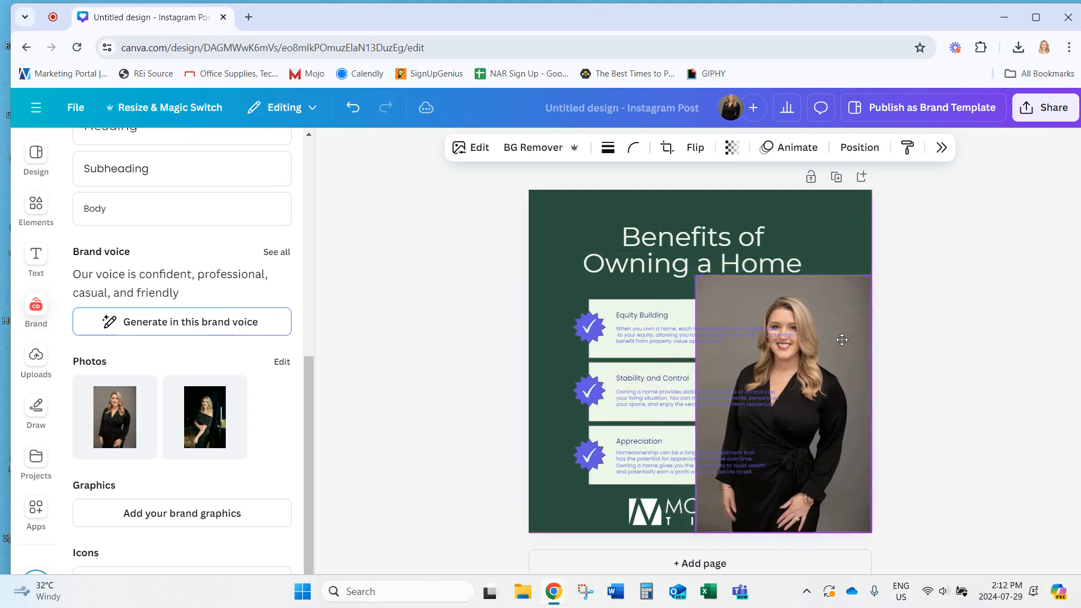
left_click_drag(655, 512, 572, 512)
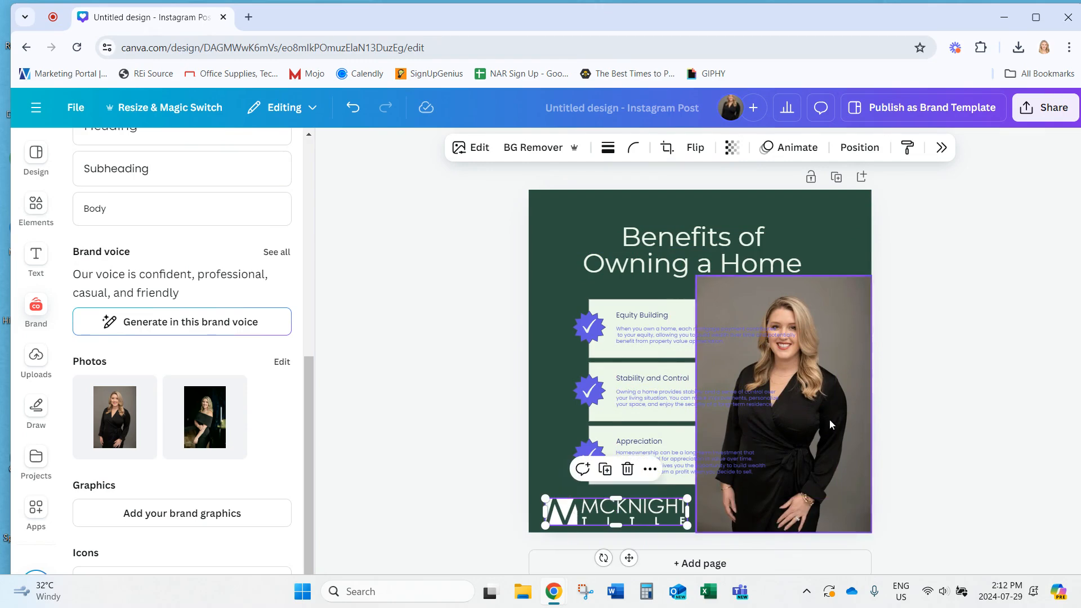
left_click(718, 295)
left_click_drag(708, 285, 755, 361)
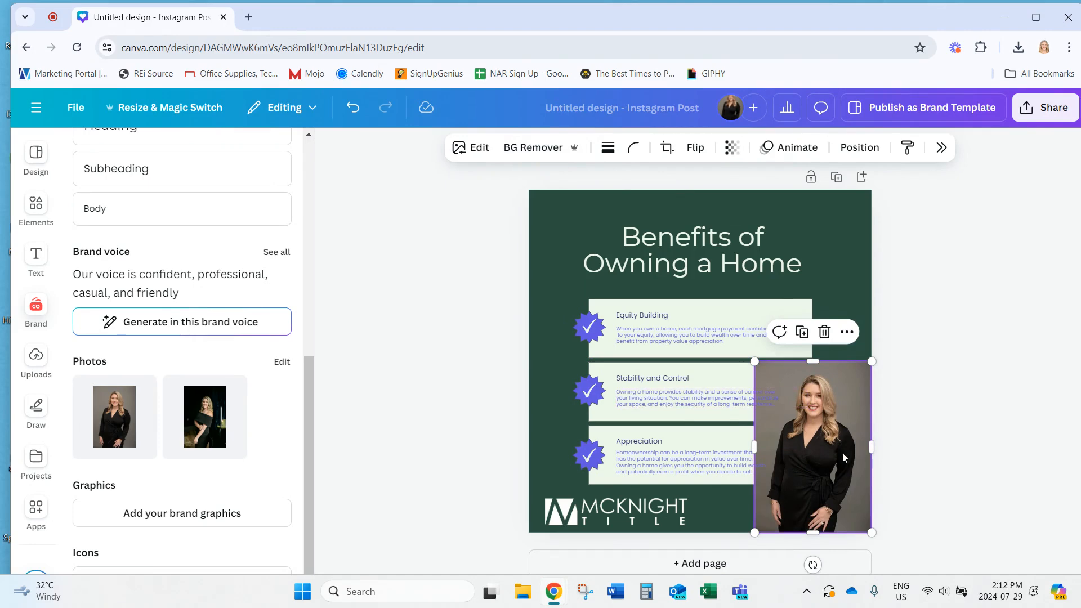
left_click(951, 361)
left_click(818, 462)
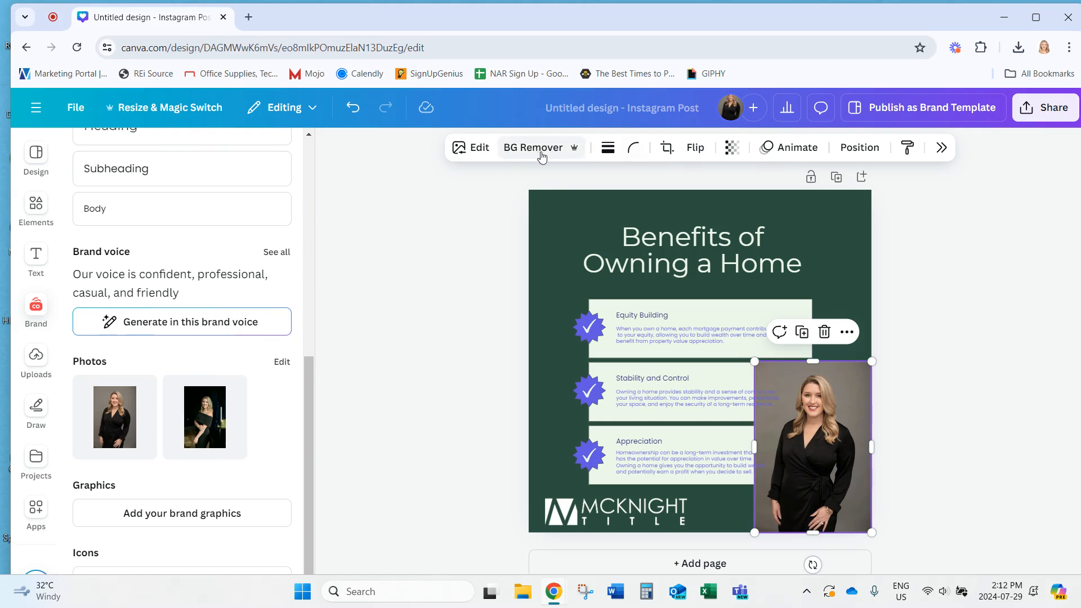
Remove the headshot's background with BG Remover and align it flush right
left_click(942, 148)
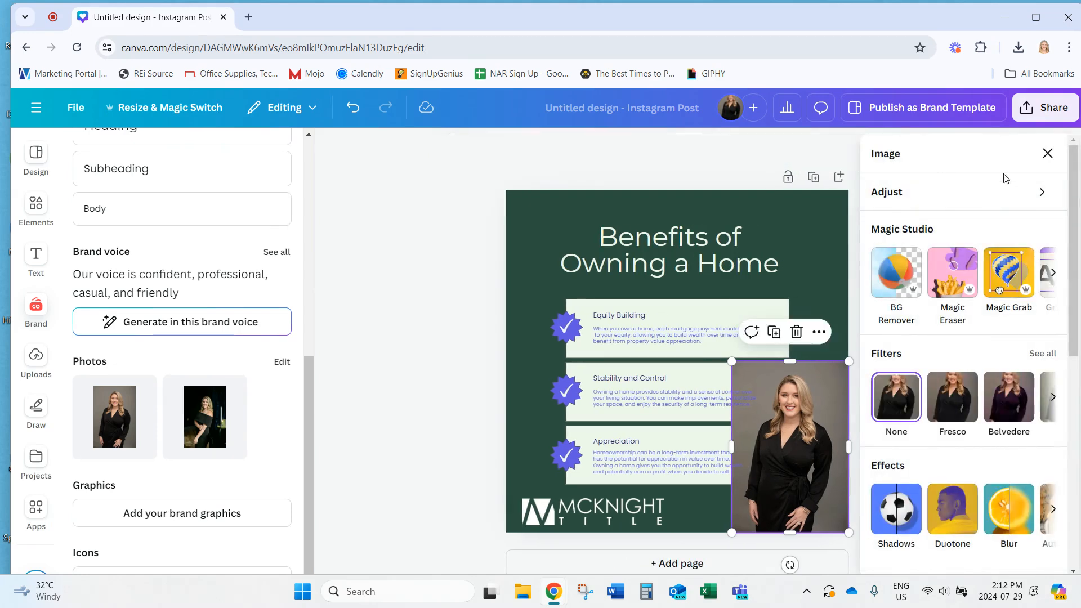
left_click(906, 278)
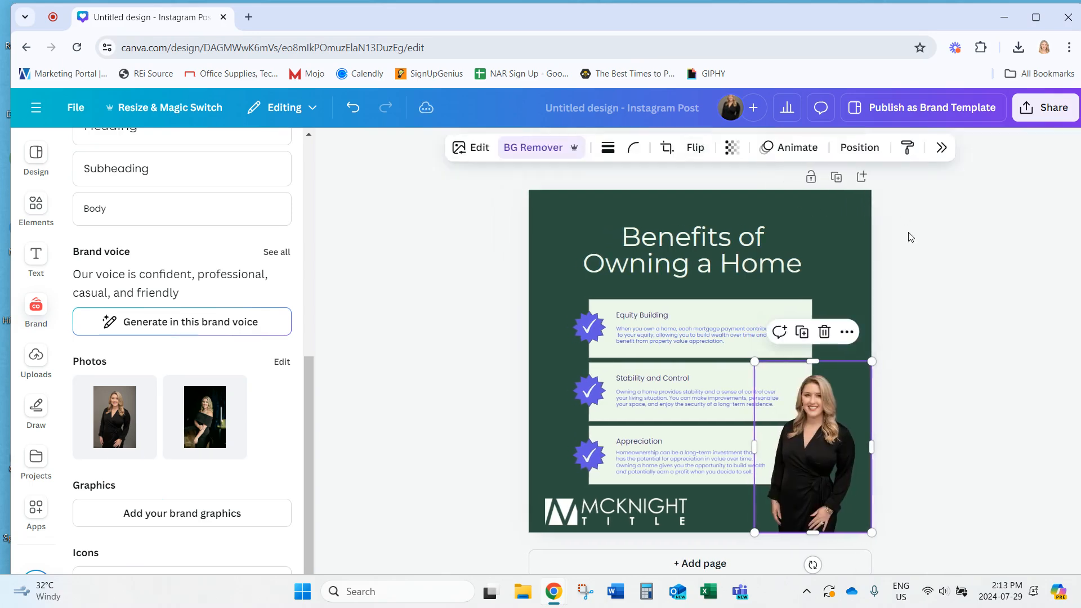
left_click(954, 249)
left_click_drag(806, 443, 828, 444)
left_click(1016, 433)
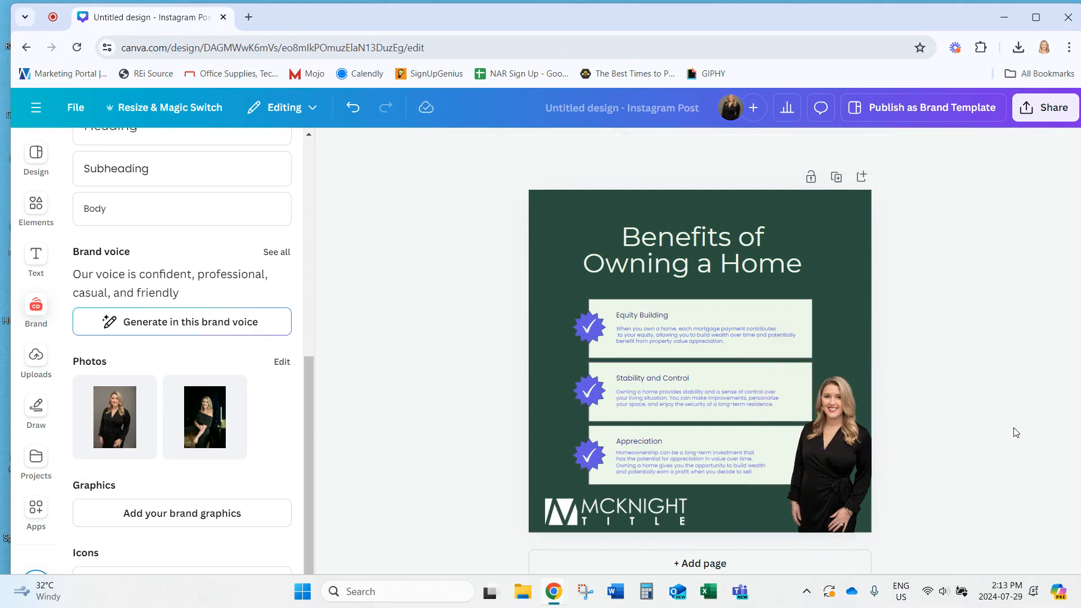
Rewrite the Equity Building, Stability and Control, and Appreciation descriptions in the brand voice
left_click(675, 342)
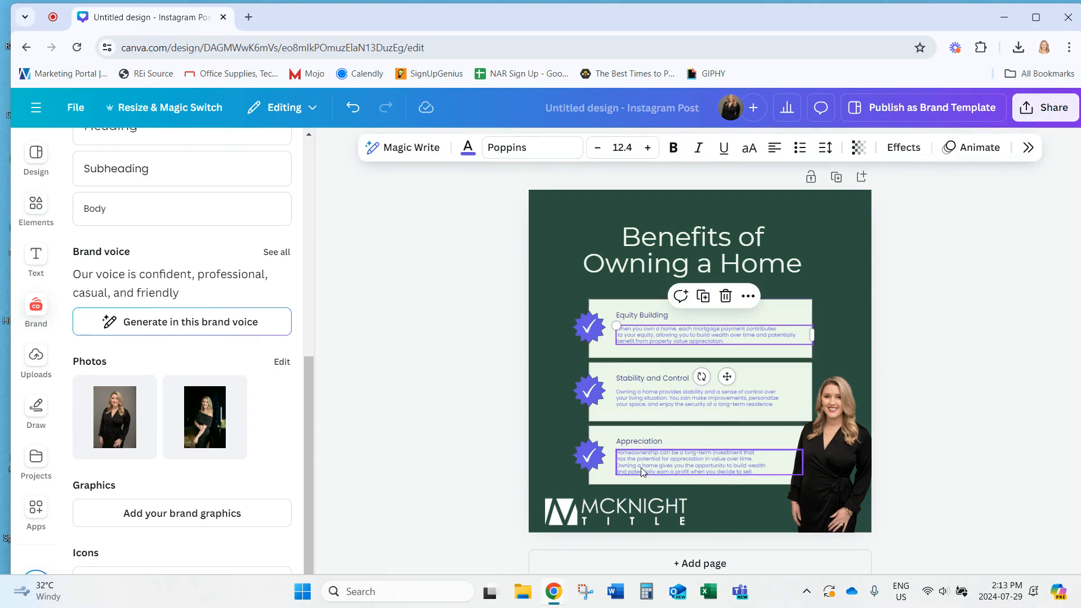
left_click(496, 445)
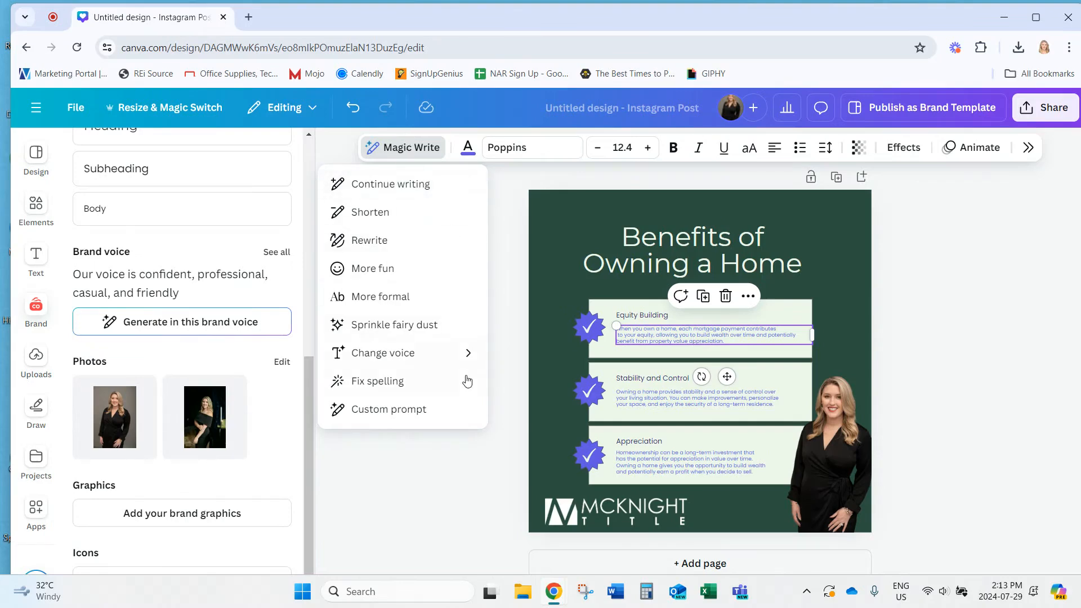
mouse_move(463, 360)
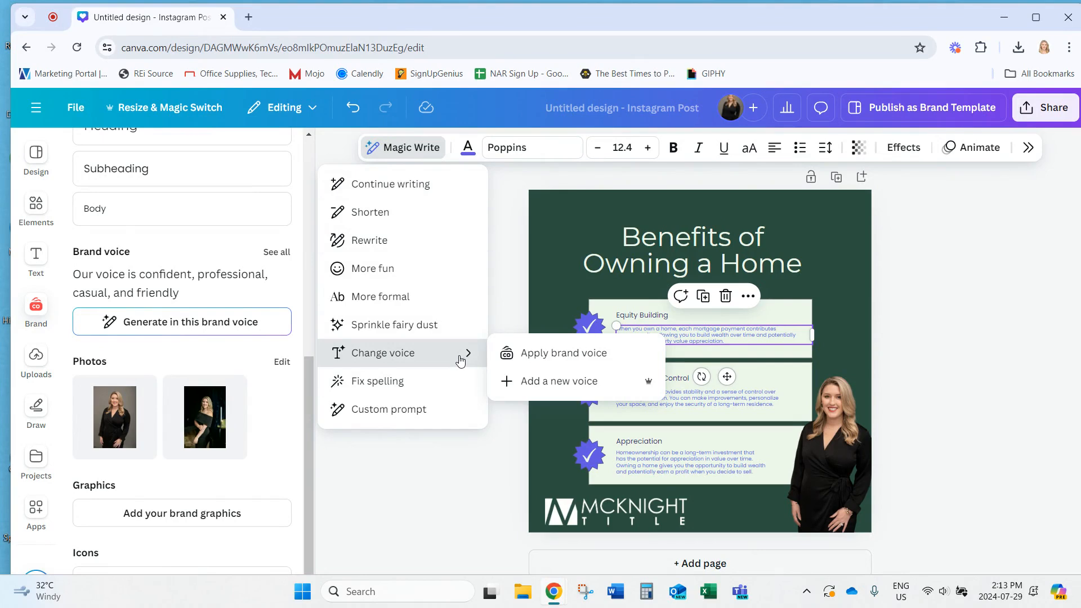
left_click(567, 354)
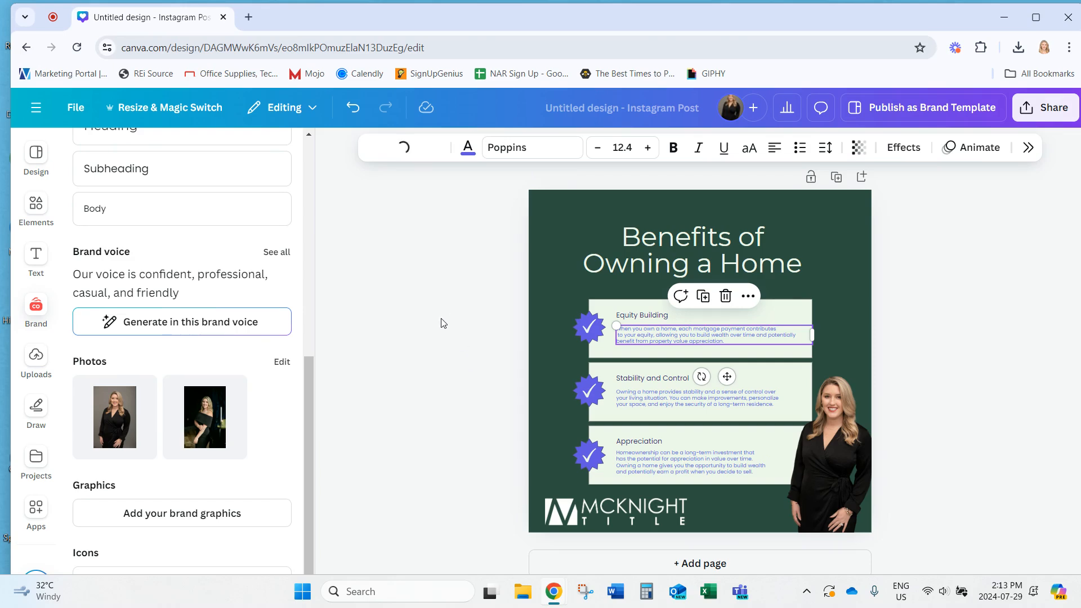
left_click(678, 399)
left_click(417, 148)
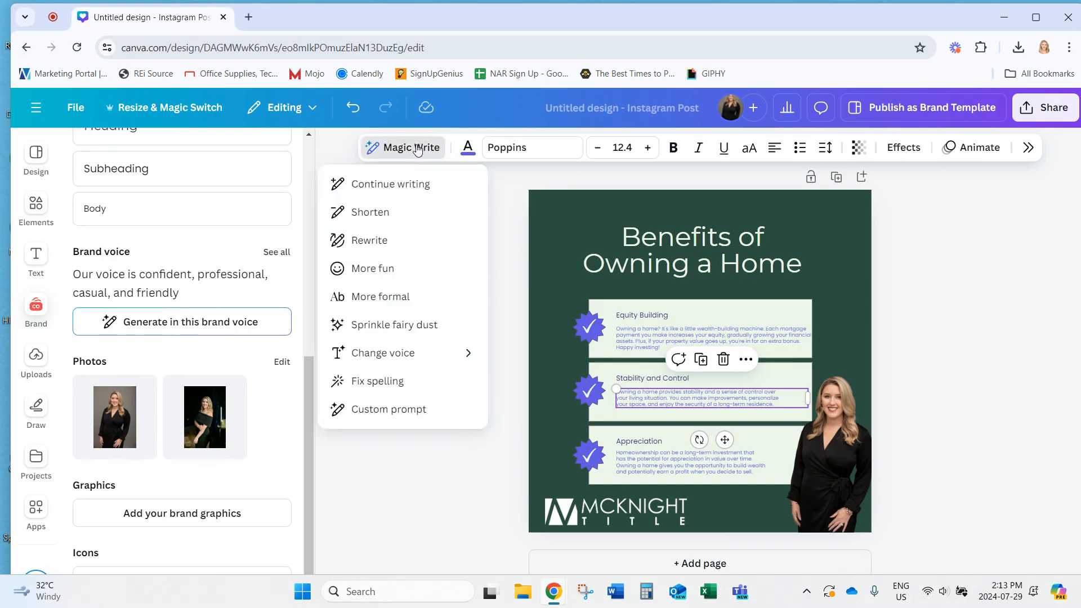
mouse_move(398, 362)
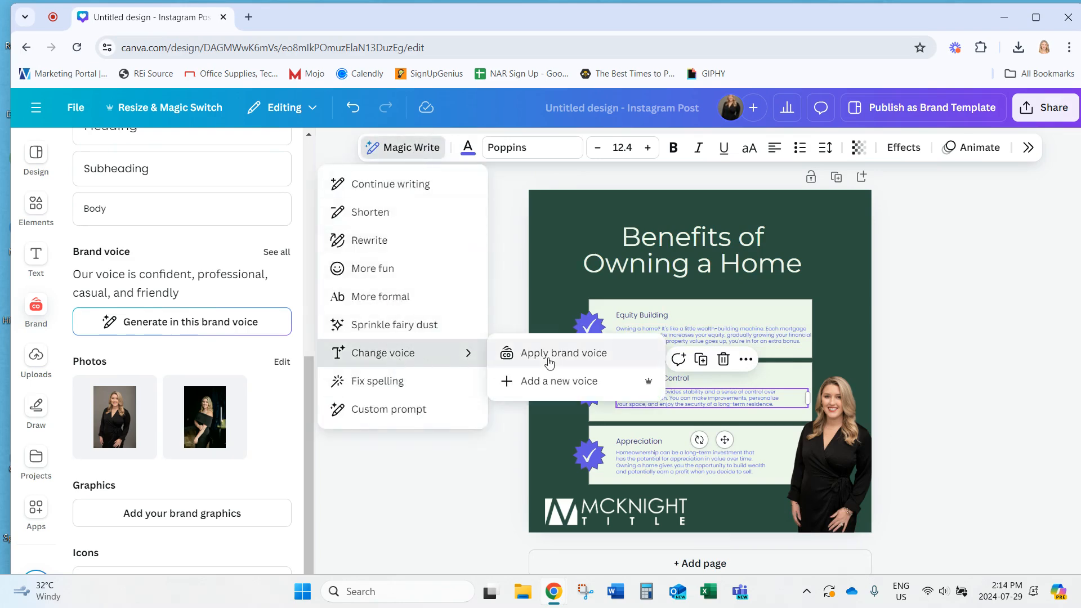
left_click(550, 356)
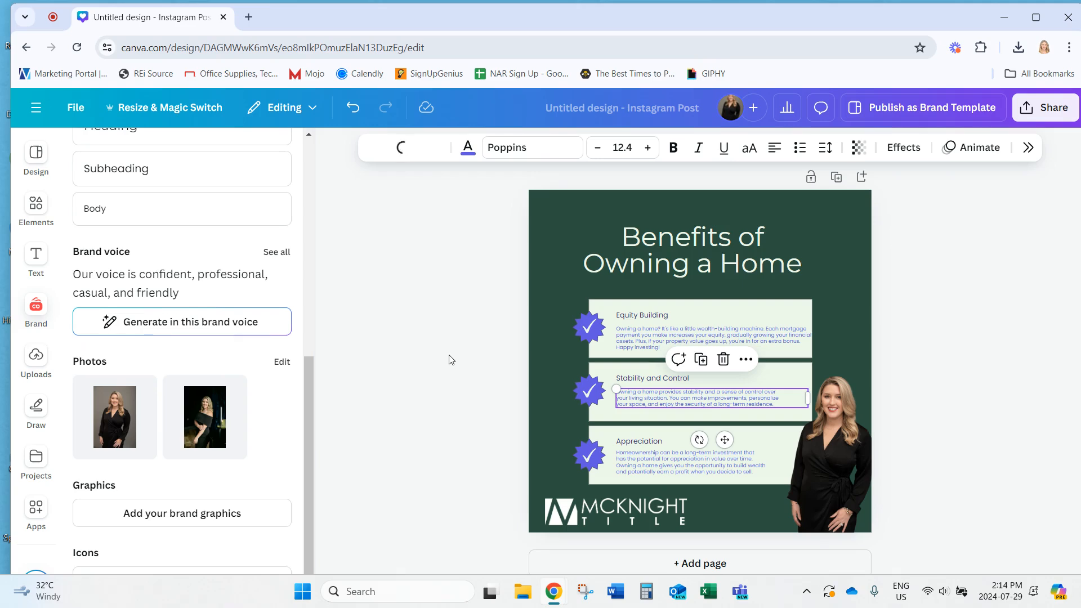
left_click(664, 475)
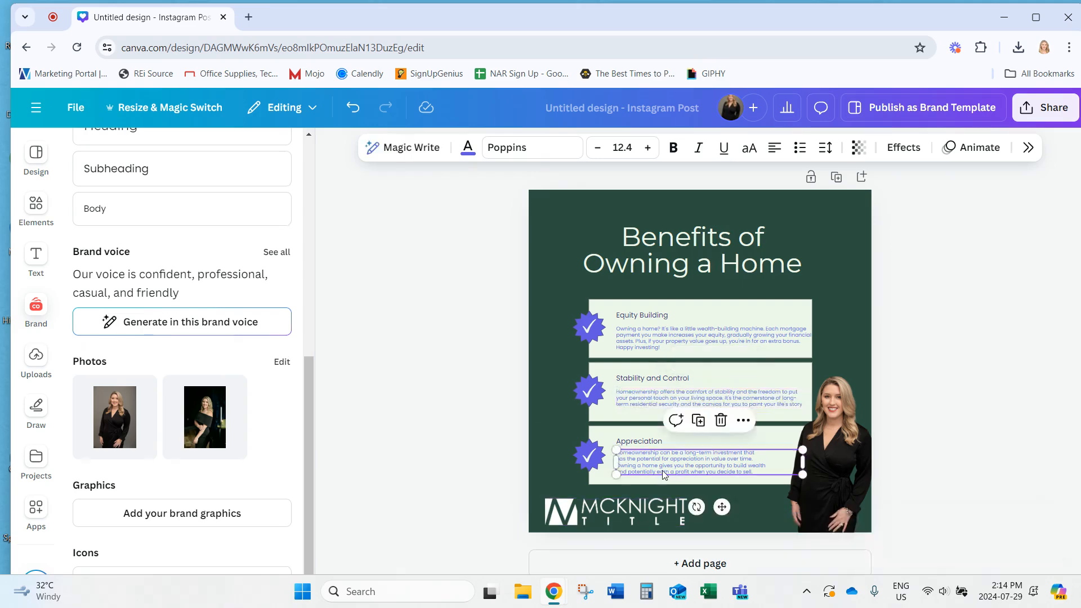
left_click(388, 147)
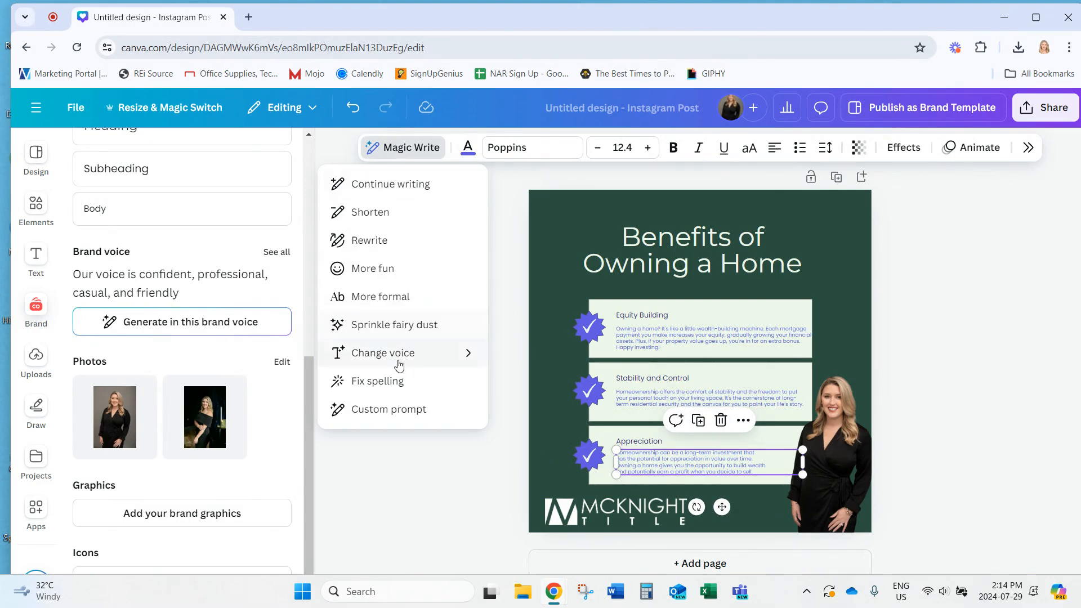
mouse_move(395, 360)
left_click(595, 358)
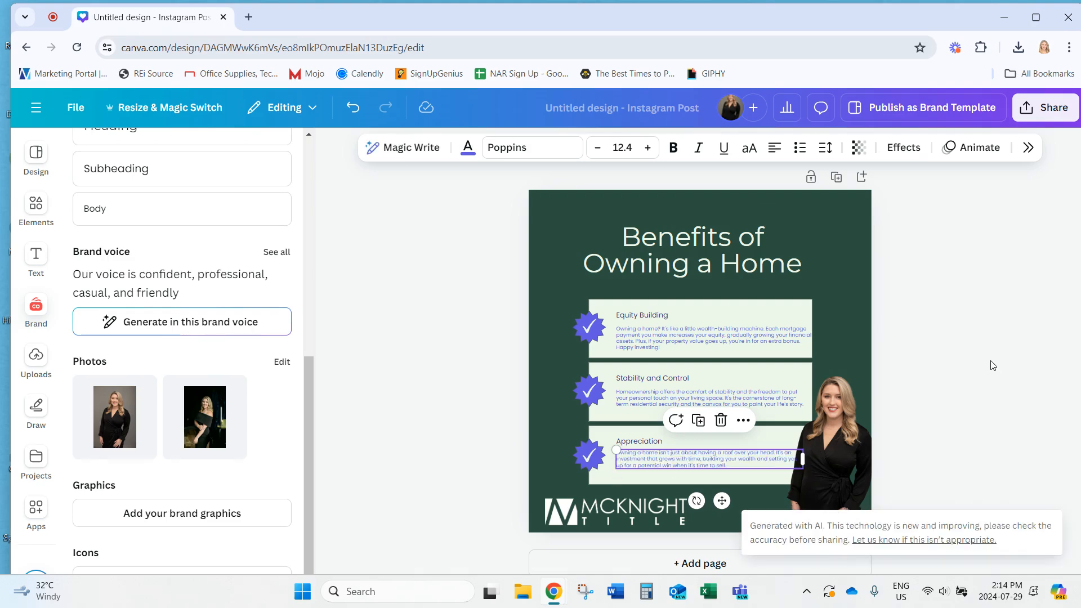
Narrow the three description text boxes so they wrap clear of the headshot
left_click_drag(802, 459, 778, 463)
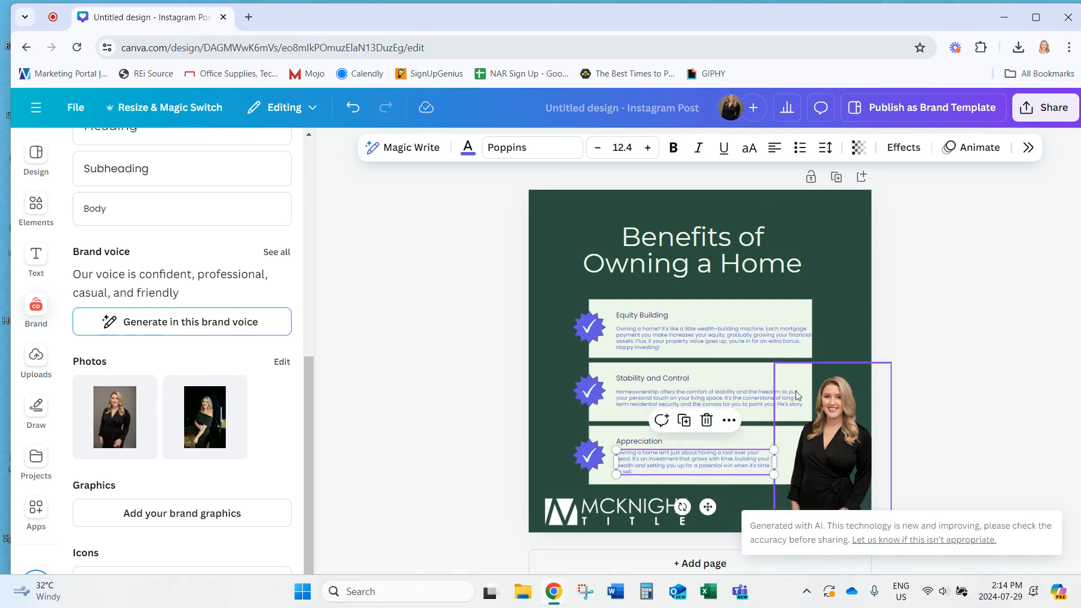
left_click(790, 404)
left_click_drag(811, 400, 775, 401)
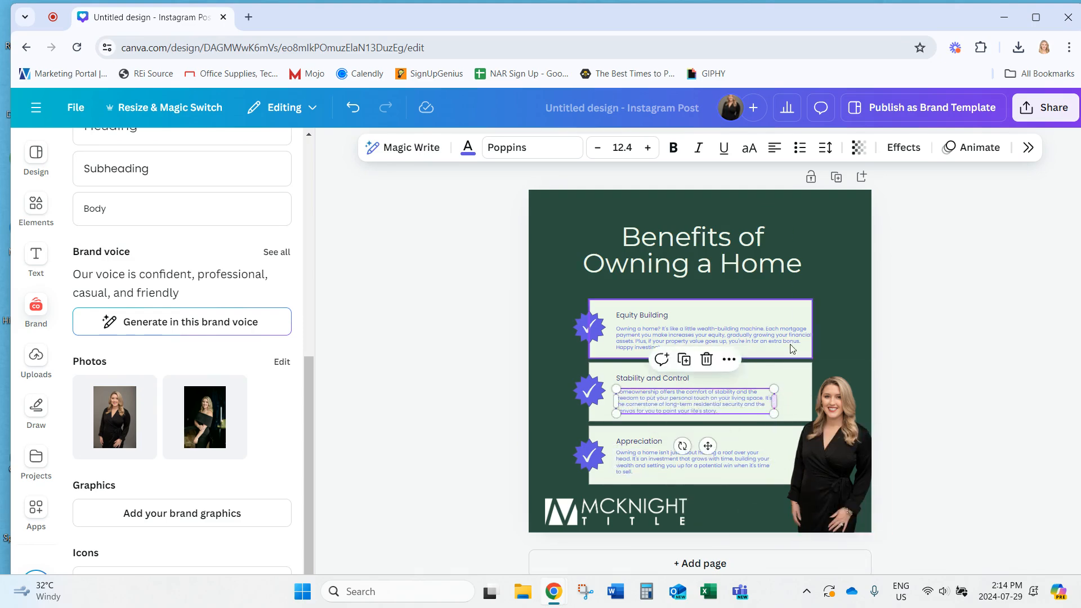
left_click(811, 347)
left_click_drag(817, 338, 781, 336)
left_click(939, 342)
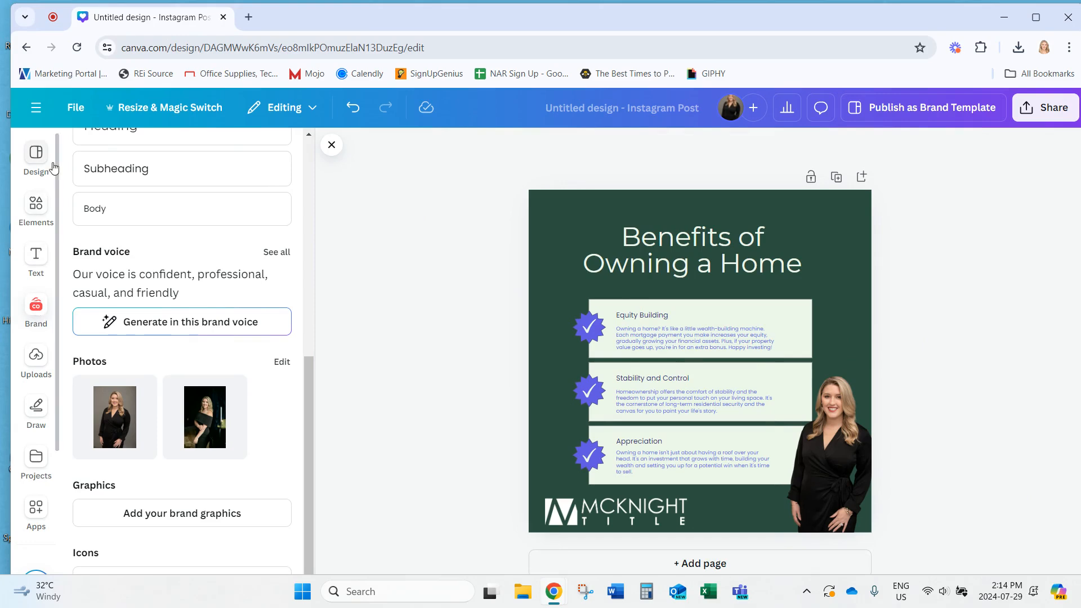
left_click(39, 153)
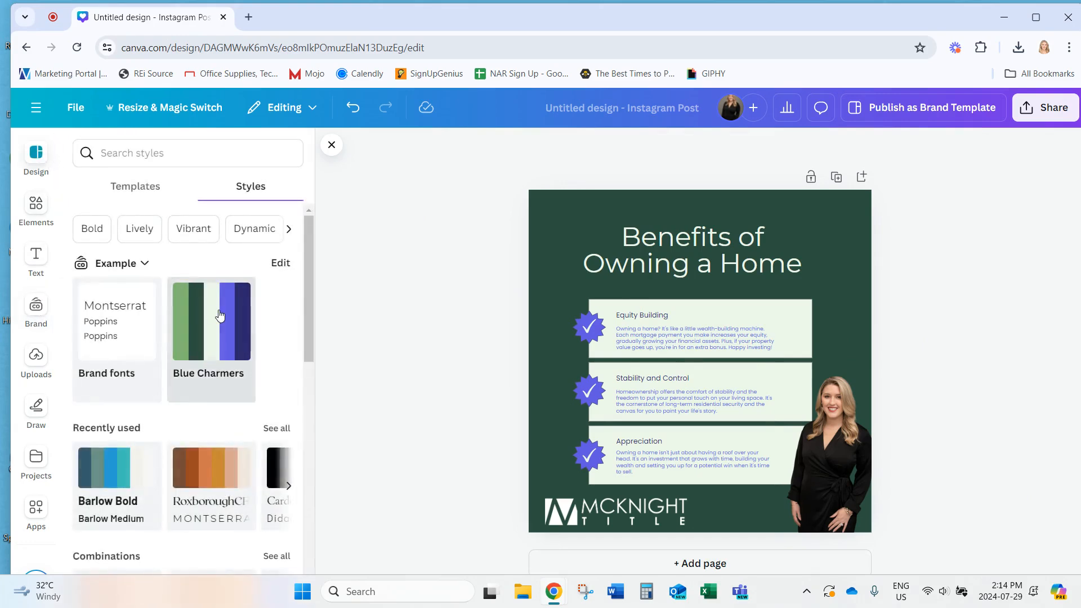